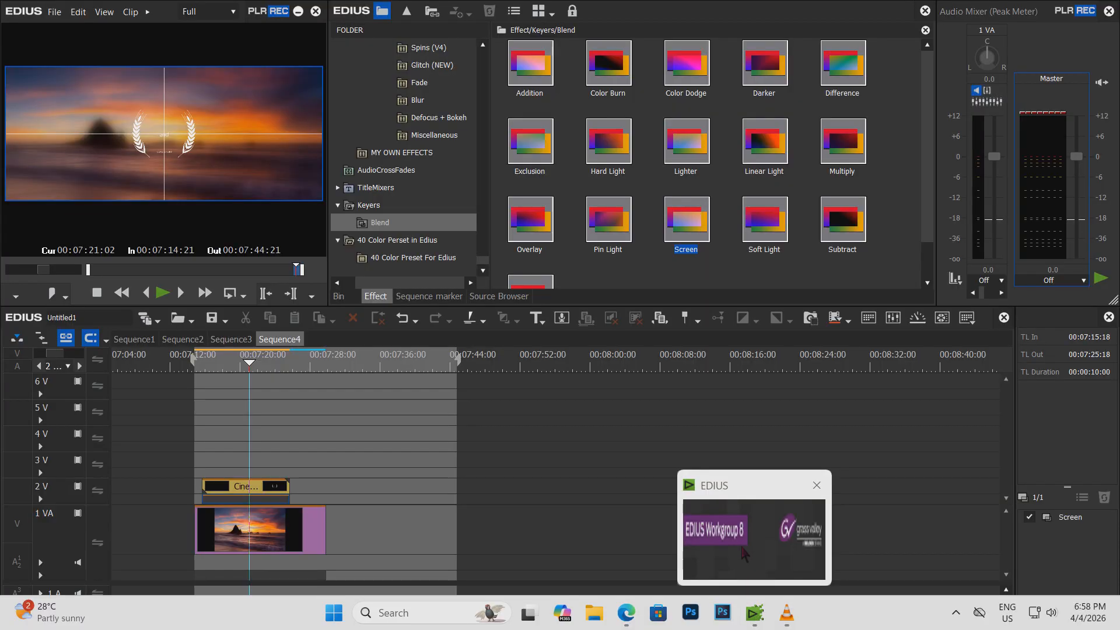
# - Switch to EDIUS and delete the title clip on track 2 V and the sunset image clip on track 1 VA
pyautogui.click(741, 543)
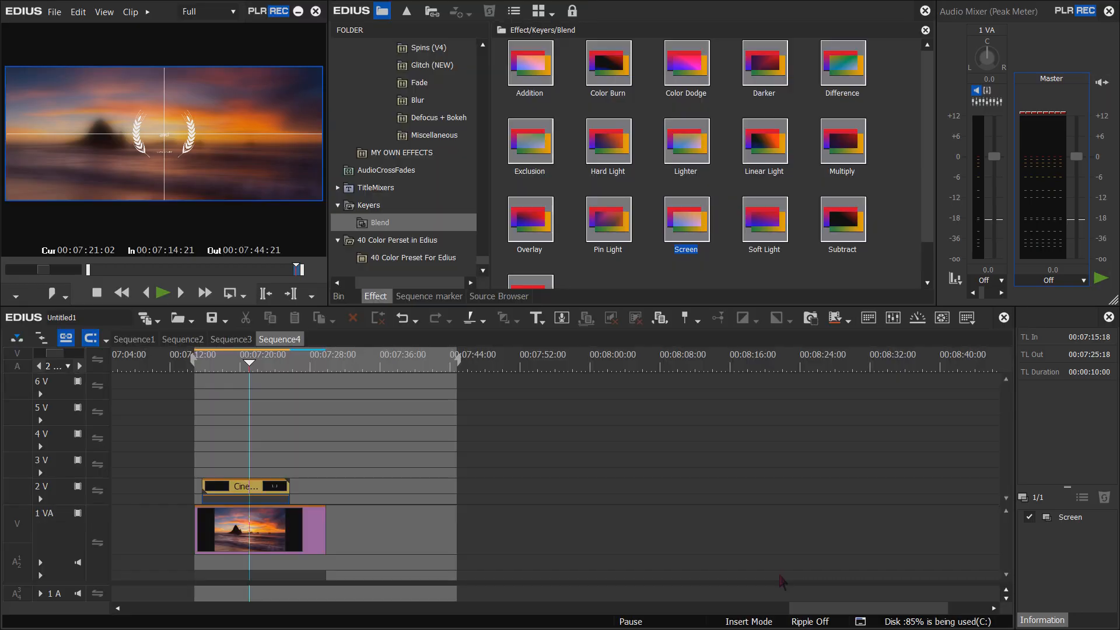
pyautogui.click(218, 368)
pyautogui.moveTo(217, 368)
pyautogui.mouseDown()
pyautogui.moveTo(248, 367)
pyautogui.moveTo(222, 367)
pyautogui.moveTo(239, 368)
pyautogui.moveTo(228, 379)
pyautogui.mouseUp()
pyautogui.click(260, 488)
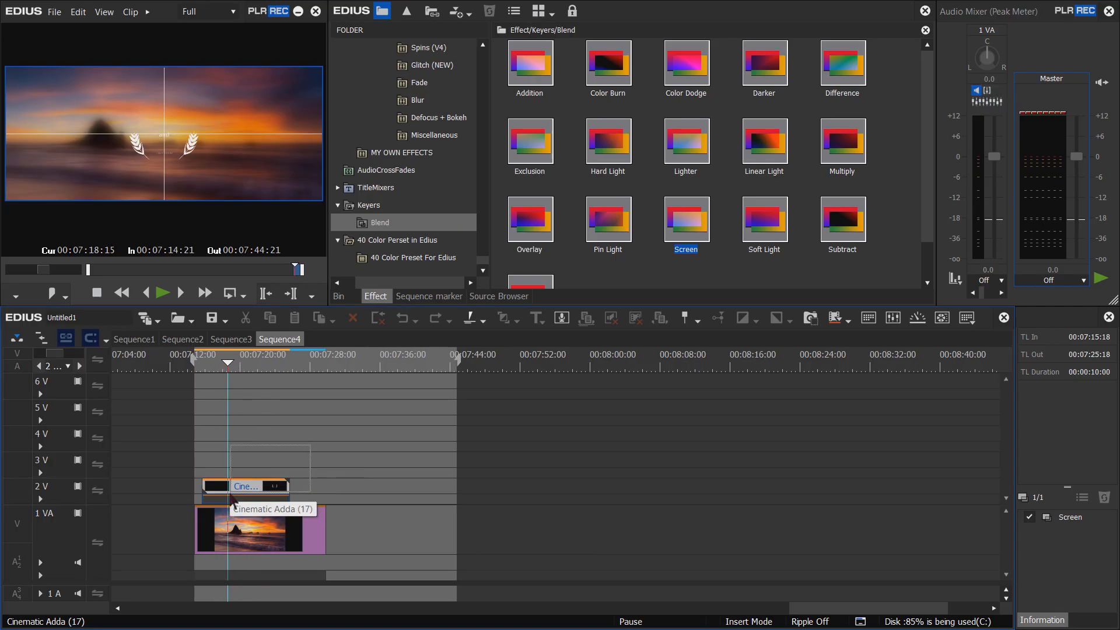
pyautogui.press('Delete')
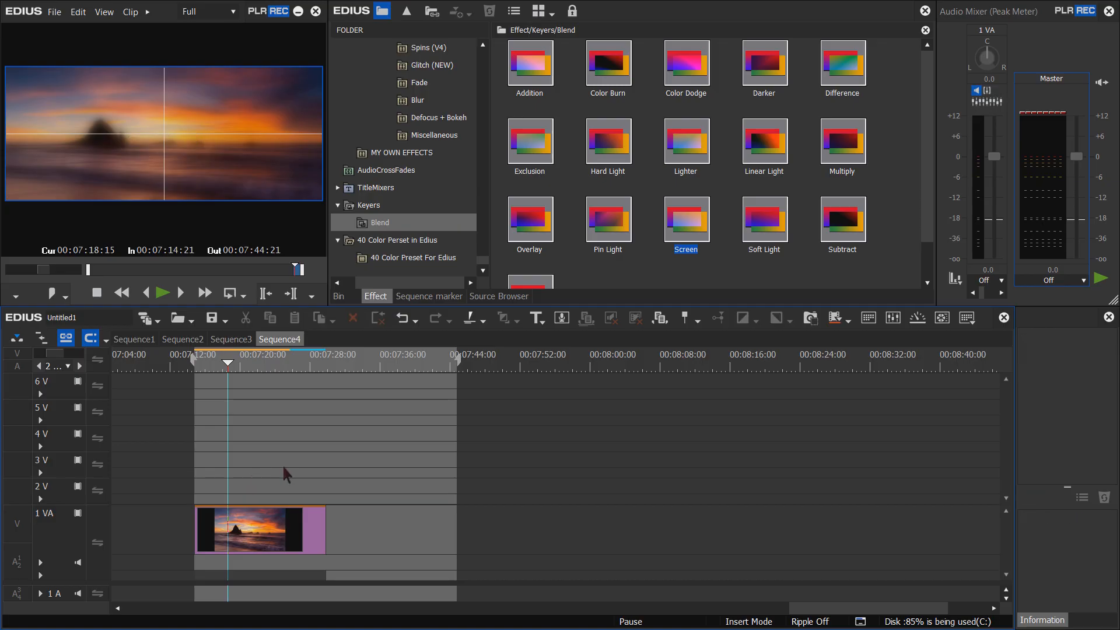
pyautogui.click(257, 510)
pyautogui.press('Delete')
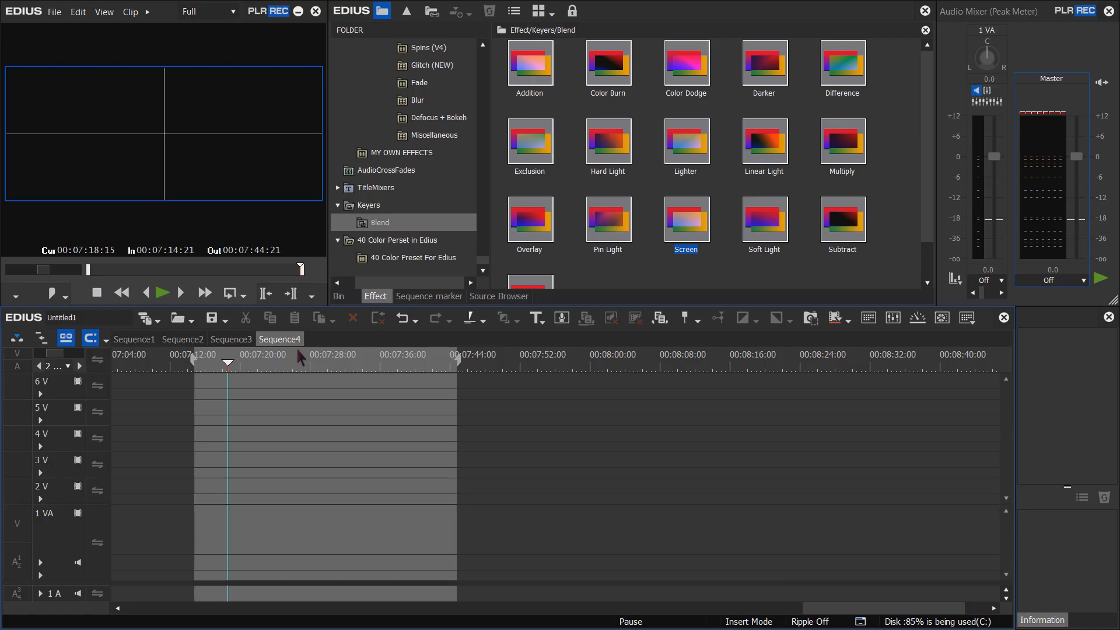
# - Place the zetong-li sunset image from the root bin folder on track 1 VA at the start of the marked range
pyautogui.click(338, 296)
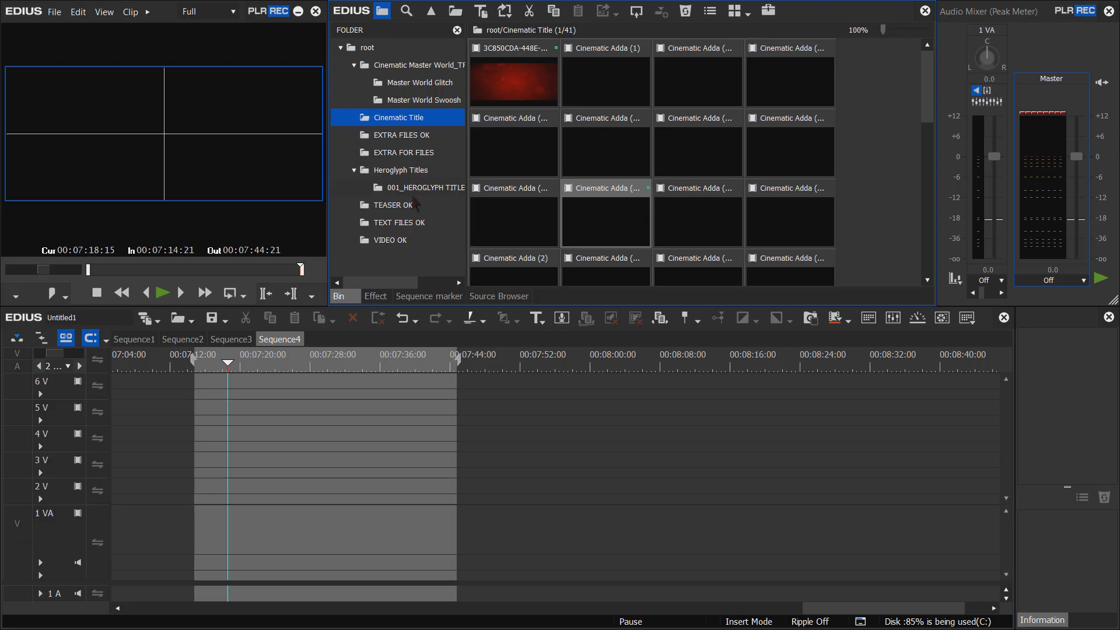
pyautogui.click(367, 49)
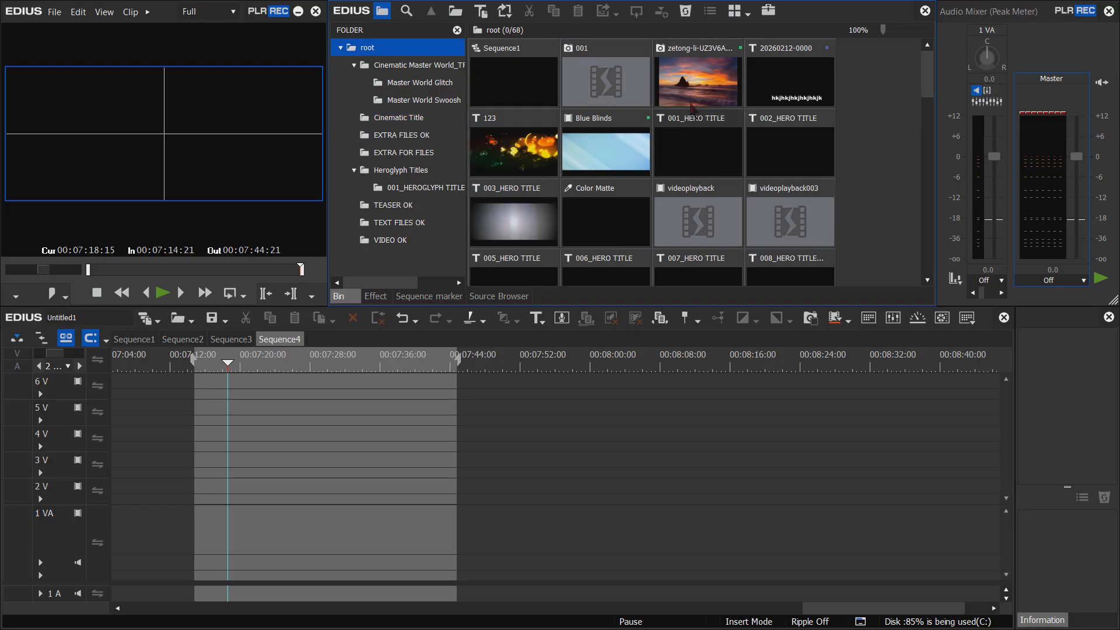
pyautogui.doubleClick(697, 87)
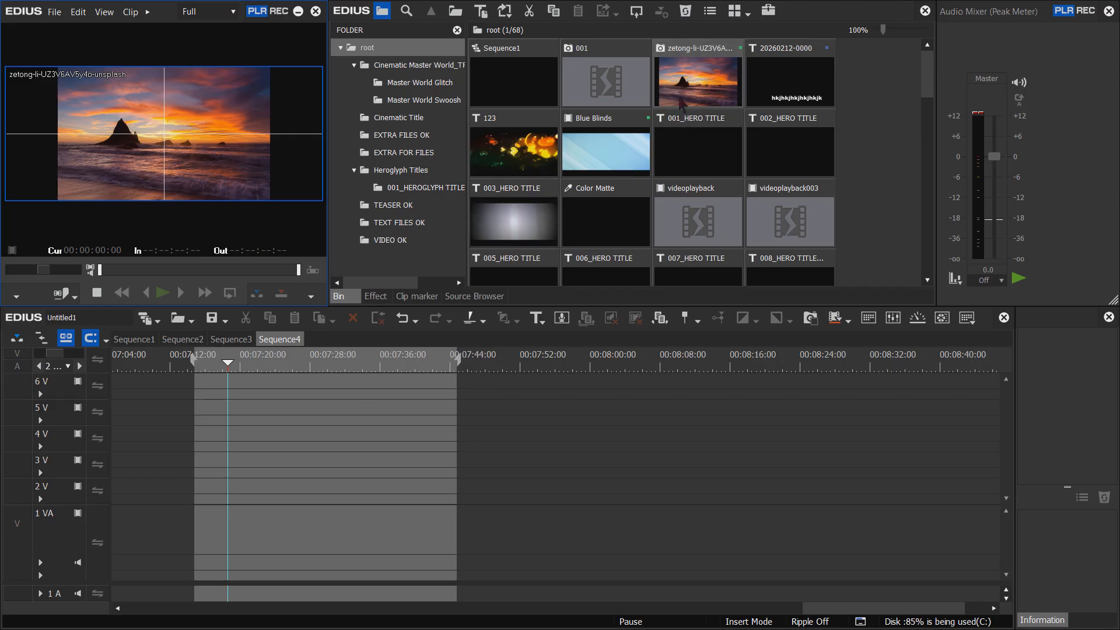
pyautogui.click(673, 70)
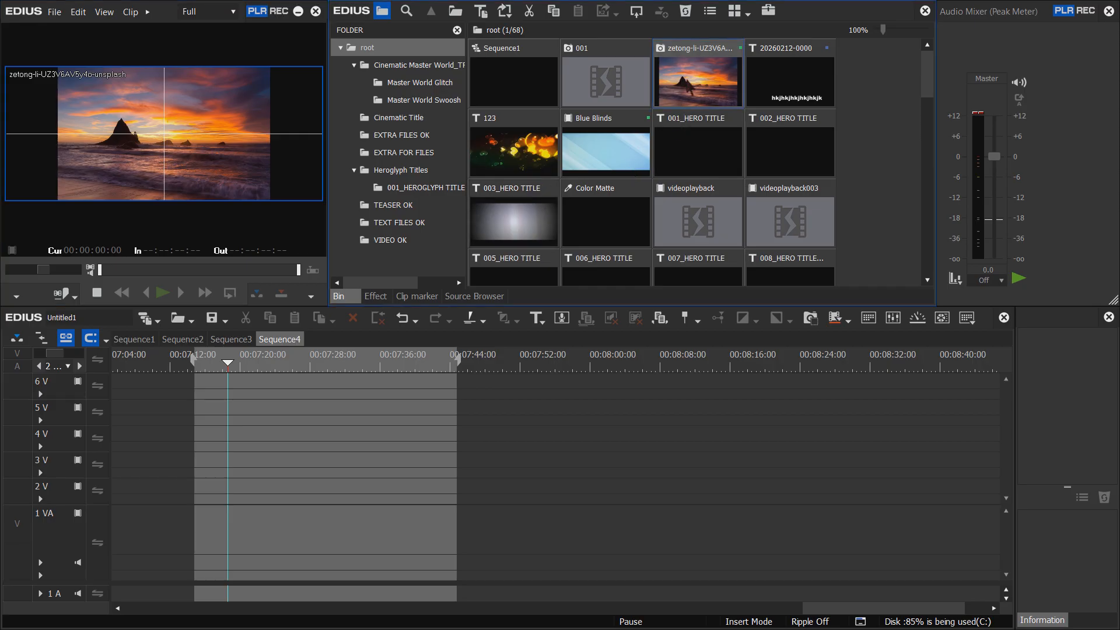
pyautogui.moveTo(694, 77); pyautogui.dragTo(455, 551)
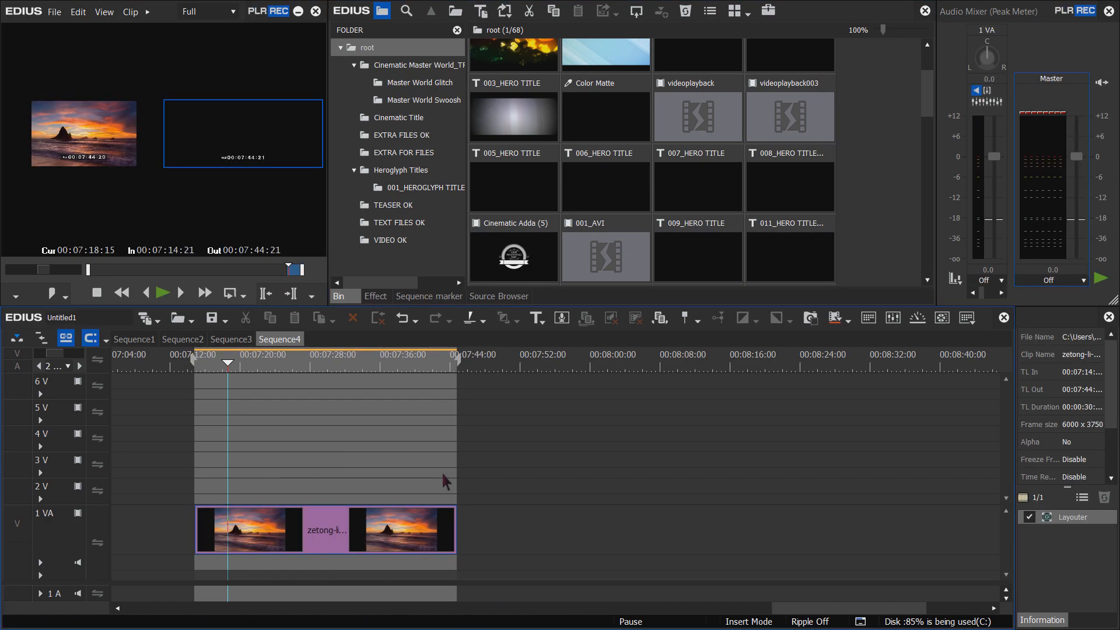
# - Scrub through the sunset image clip and preview it full screen
pyautogui.moveTo(229, 366); pyautogui.dragTo(266, 368)
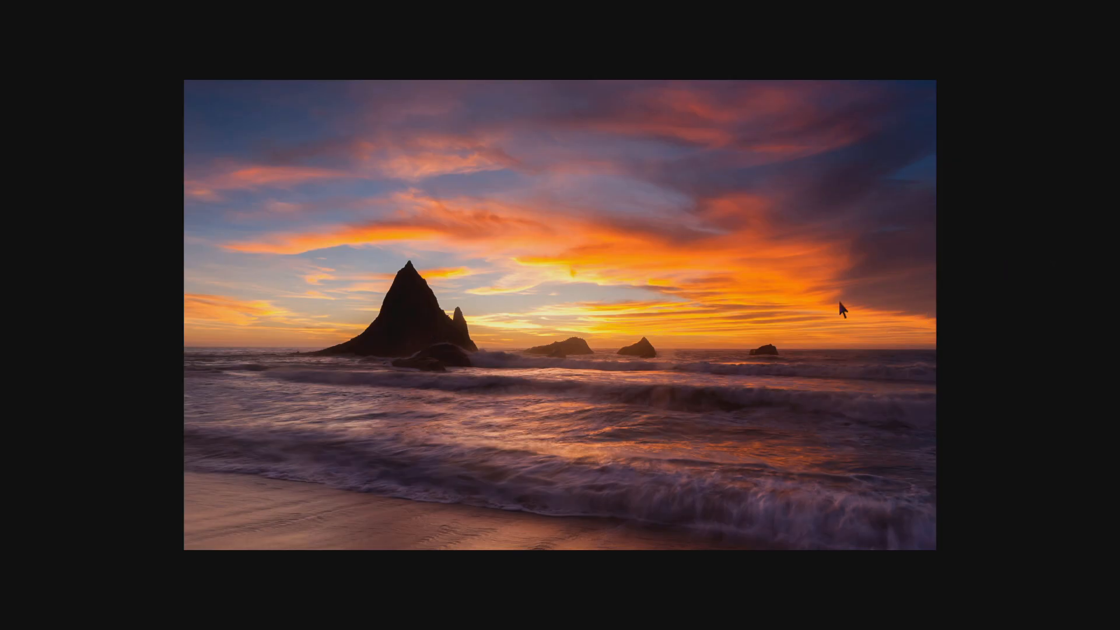
pyautogui.press('Escape')
pyautogui.moveTo(258, 365); pyautogui.dragTo(305, 376)
# - Open the Layouter settings of the sunset clip on track 1 VA and show its Stretch options
pyautogui.click(327, 528)
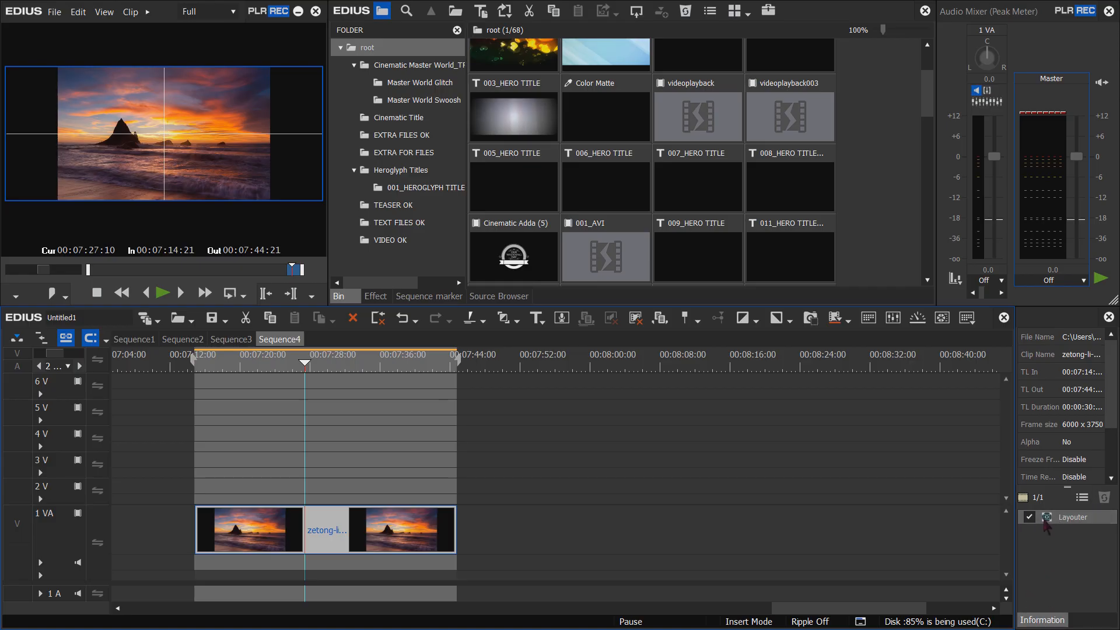
pyautogui.click(1080, 518)
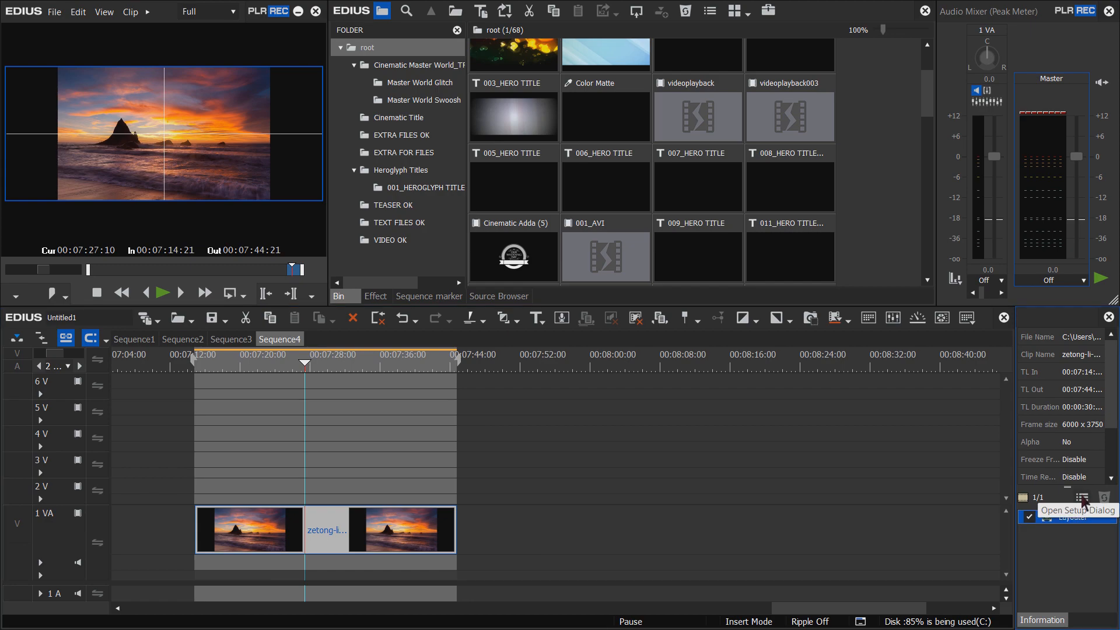
pyautogui.click(1082, 499)
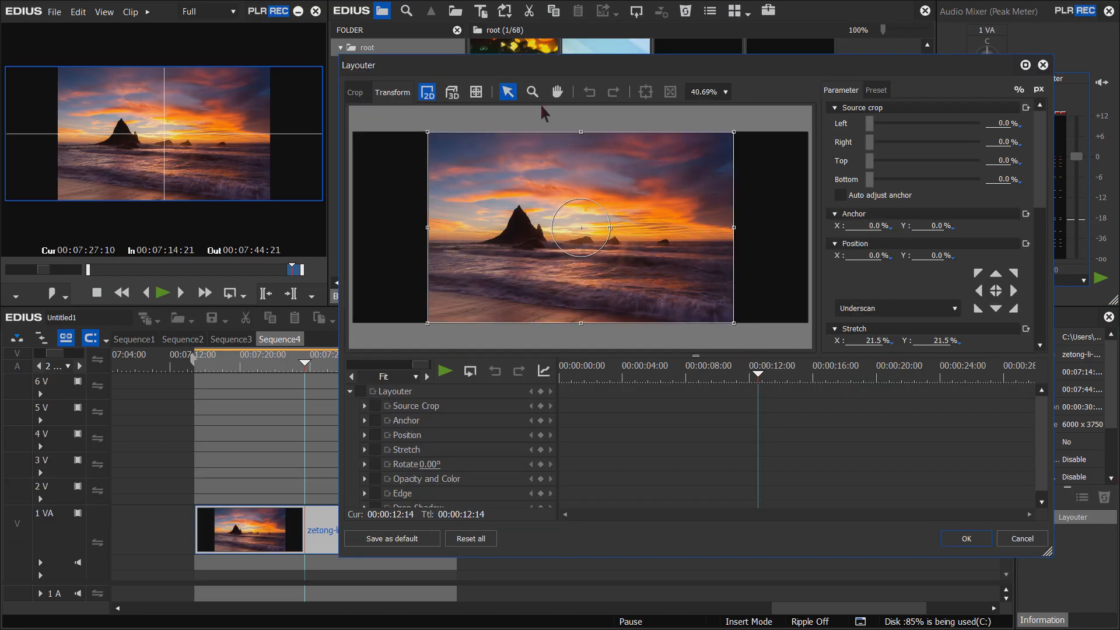
pyautogui.moveTo(633, 69); pyautogui.dragTo(573, 71)
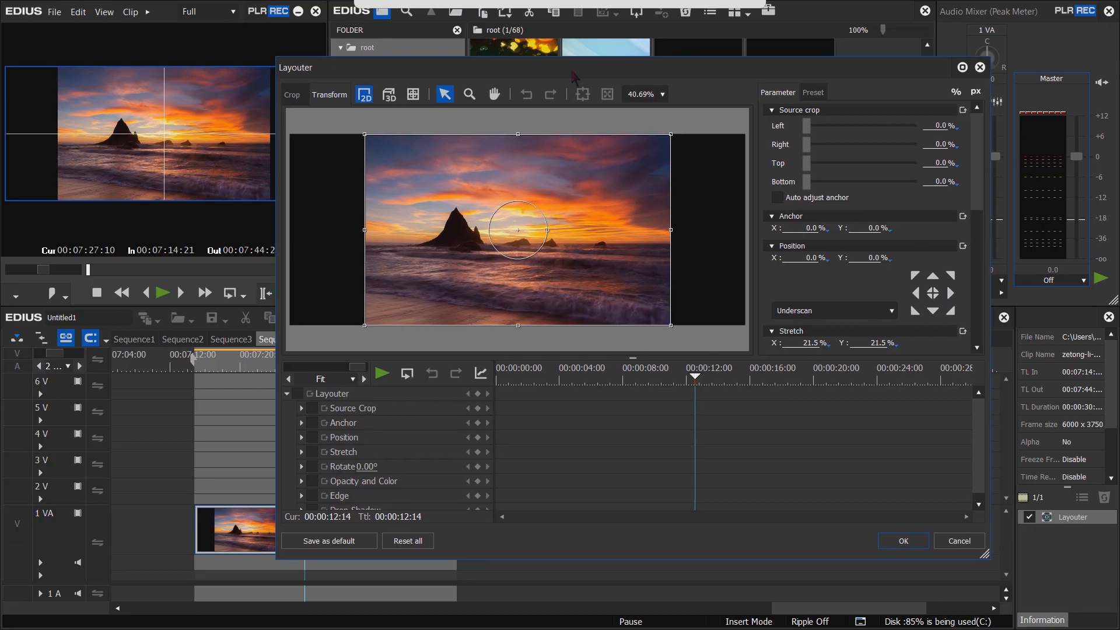
pyautogui.scroll(-3, 965, 192)
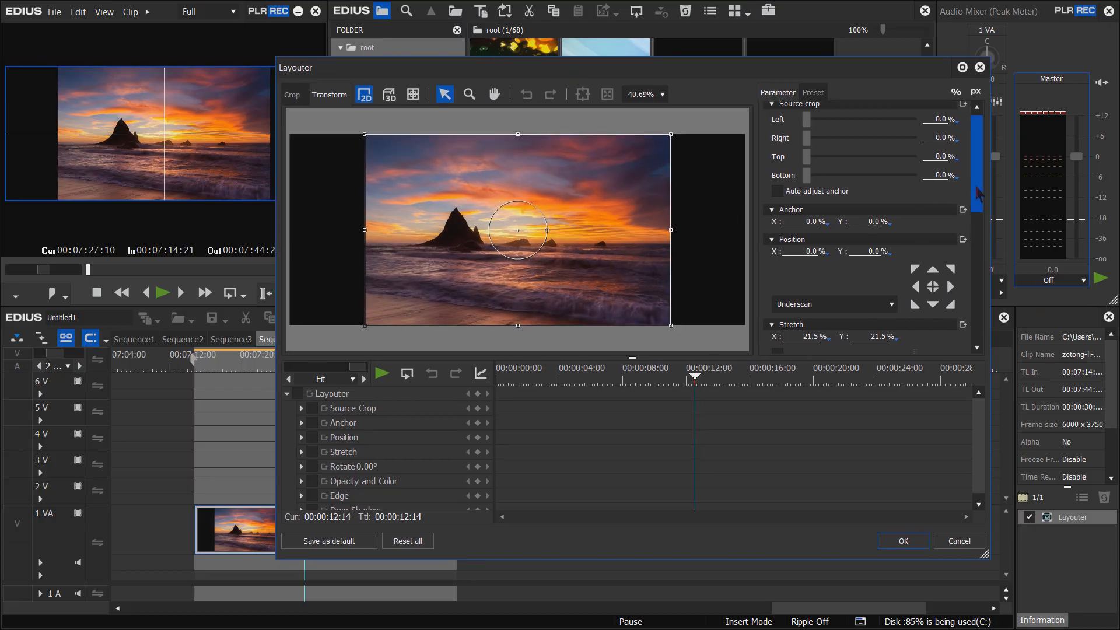
pyautogui.scroll(3, 966, 192)
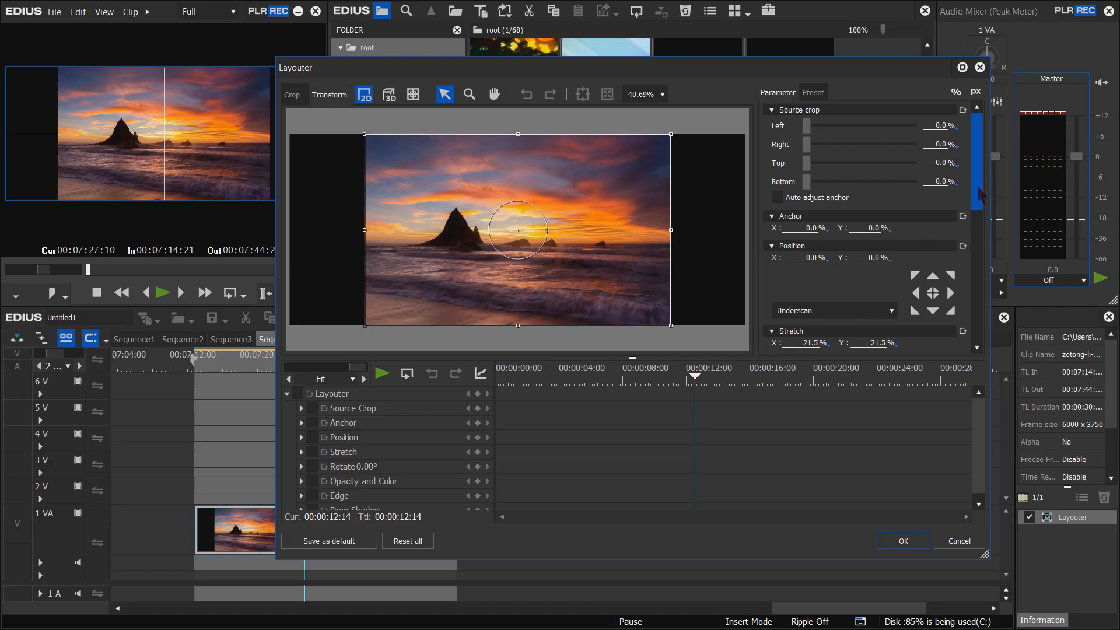
pyautogui.scroll(-3, 845, 231)
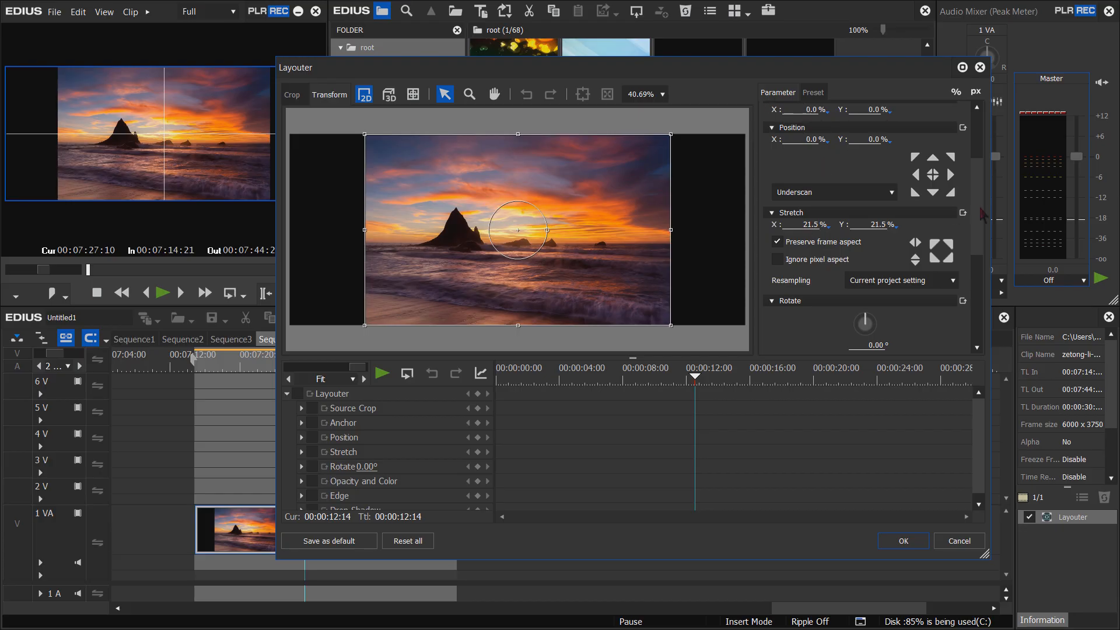
pyautogui.scroll(-1, 838, 210)
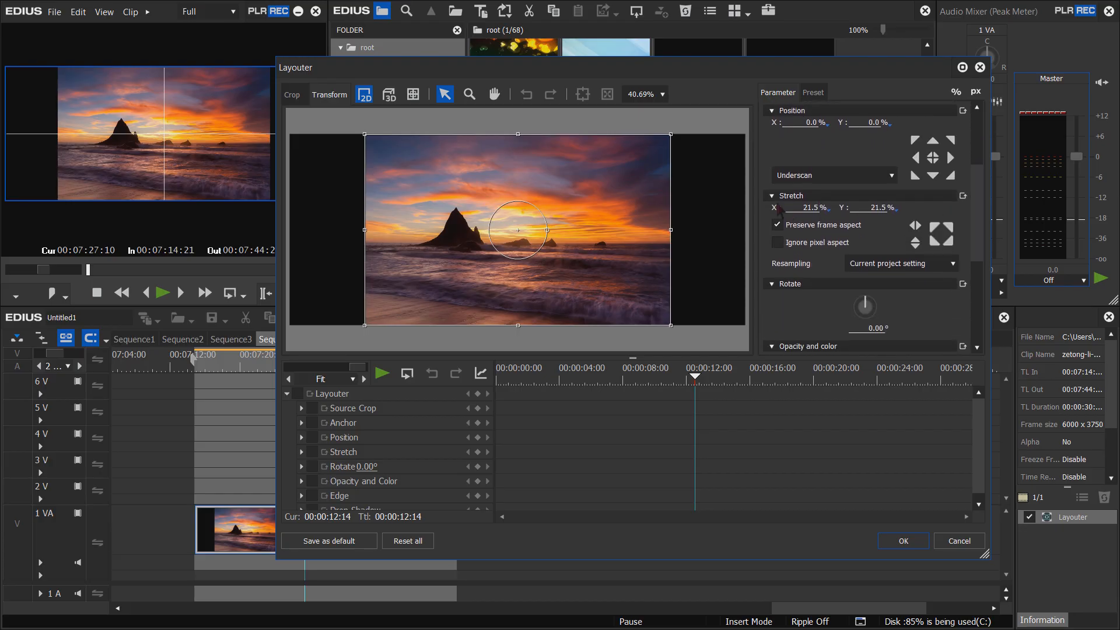
# - Try the Ignore pixel aspect option on the sunset image and turn it back off
pyautogui.click(783, 245)
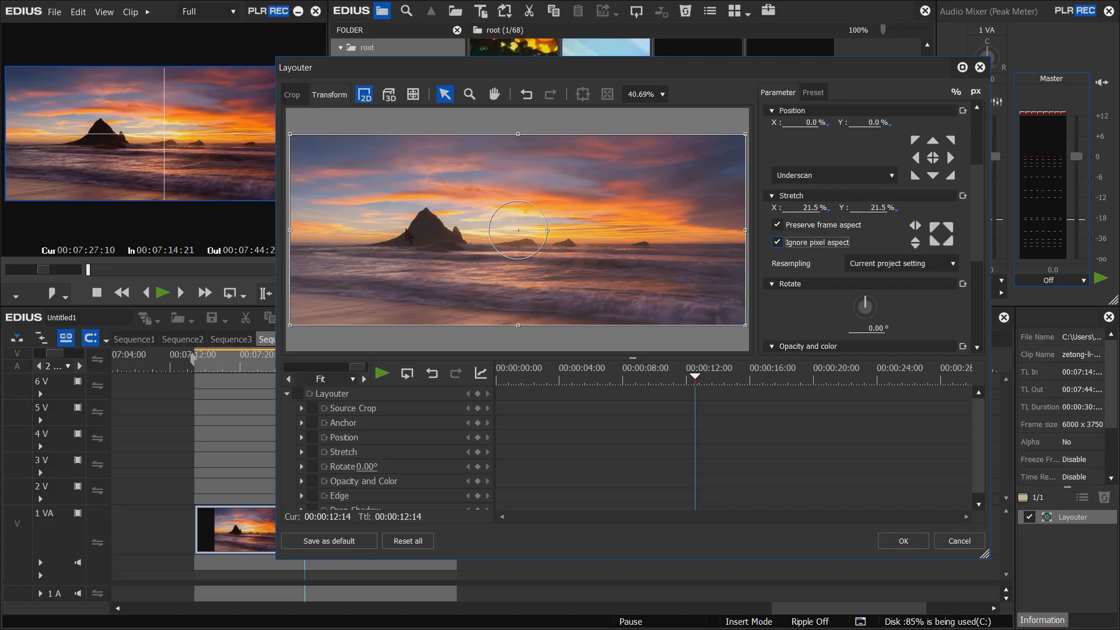
pyautogui.click(777, 243)
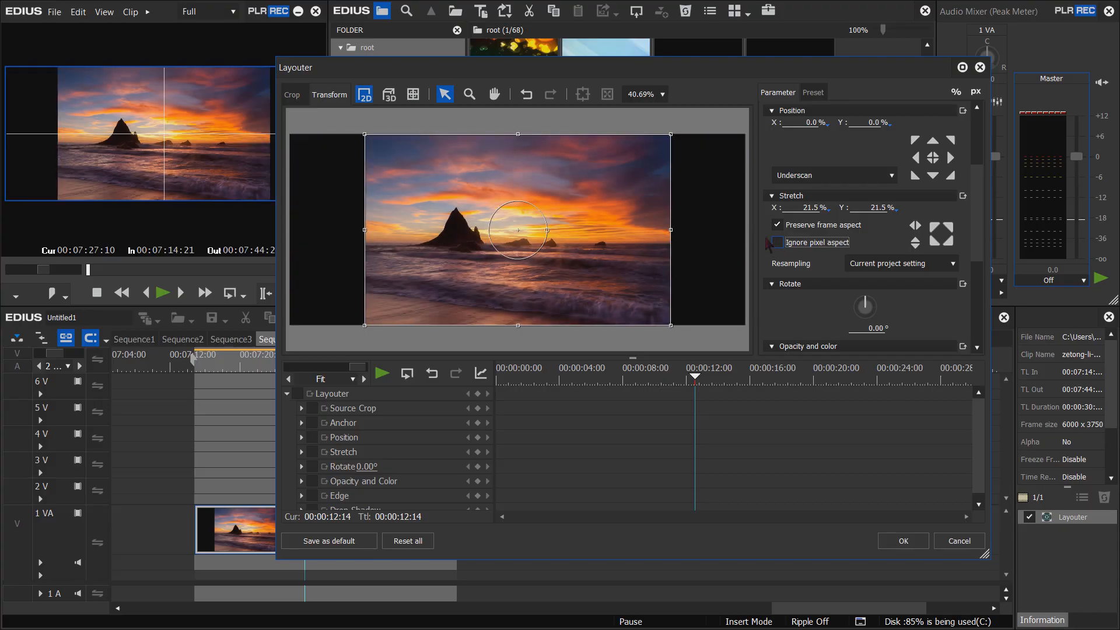
# - Fit the sunset image to the frame width at 32% stretch, check the overflow zoomed out, and apply the layout
pyautogui.click(914, 226)
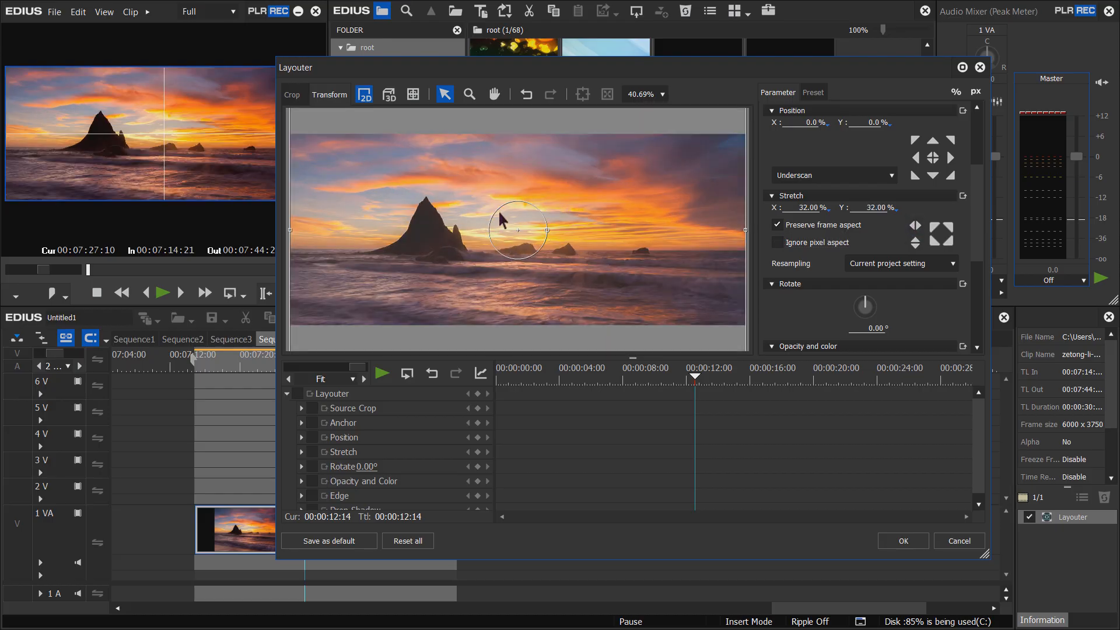
pyautogui.click(469, 95)
pyautogui.moveTo(507, 194); pyautogui.dragTo(483, 170)
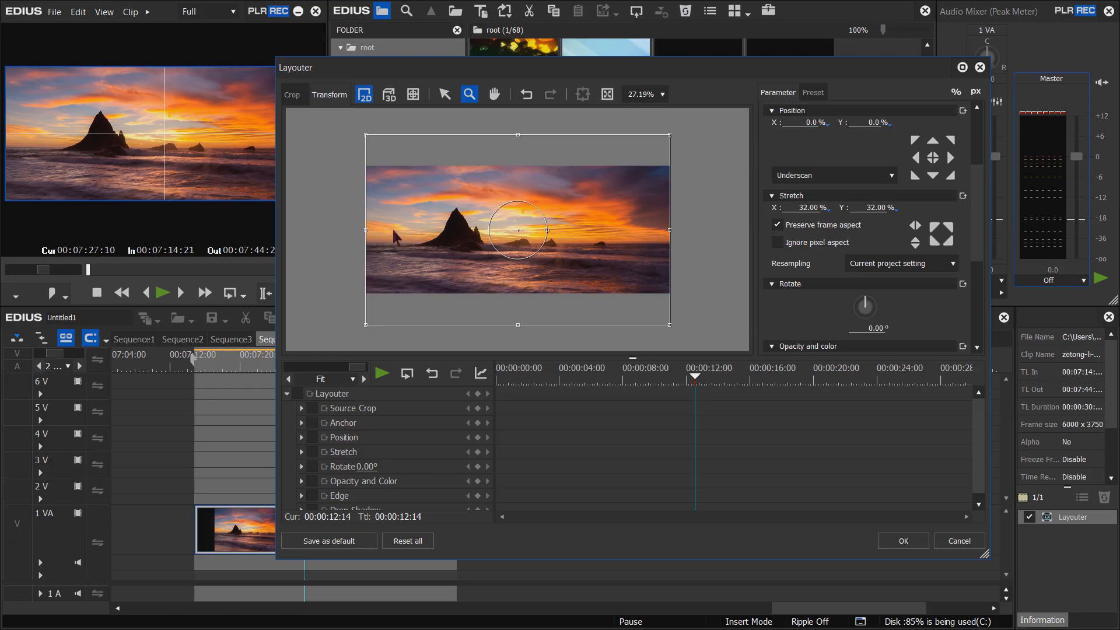
pyautogui.click(444, 94)
pyautogui.click(904, 540)
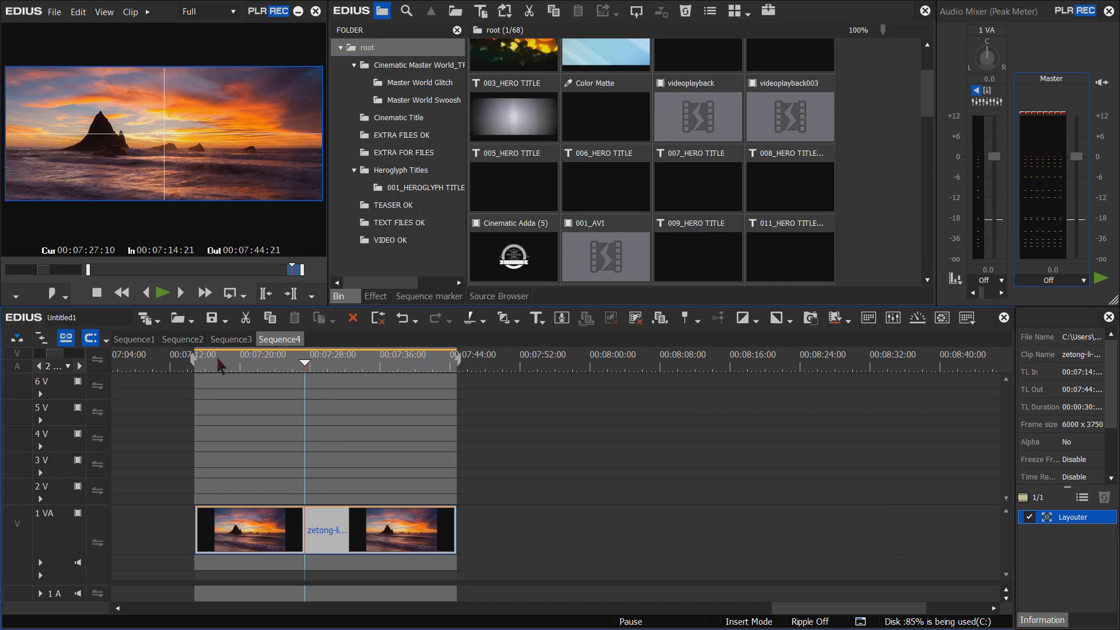
# - Scrub through the resized sunset clip and preview it full screen to check the frame coverage
pyautogui.moveTo(217, 363); pyautogui.dragTo(263, 364)
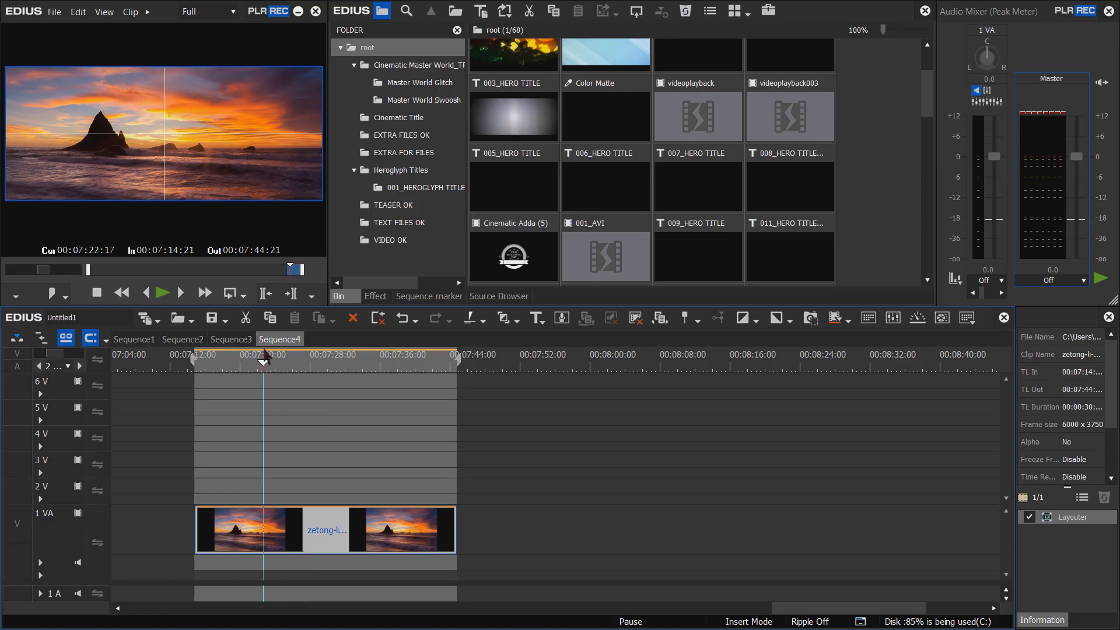
pyautogui.doubleClick(214, 174)
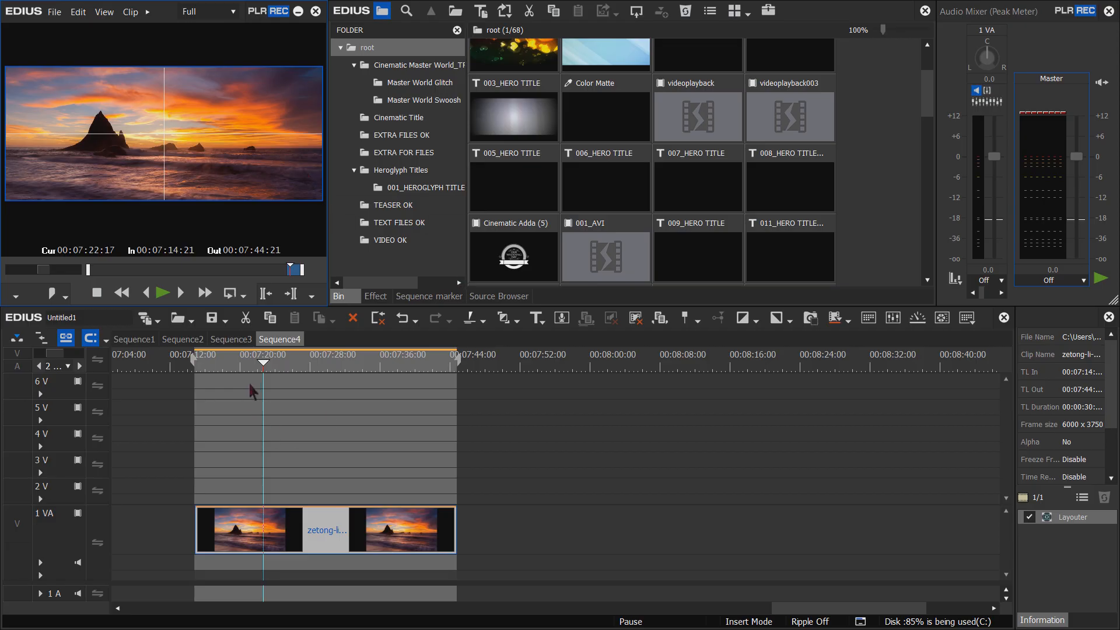
pyautogui.moveTo(250, 368); pyautogui.dragTo(318, 393)
pyautogui.moveTo(269, 447); pyautogui.dragTo(350, 526)
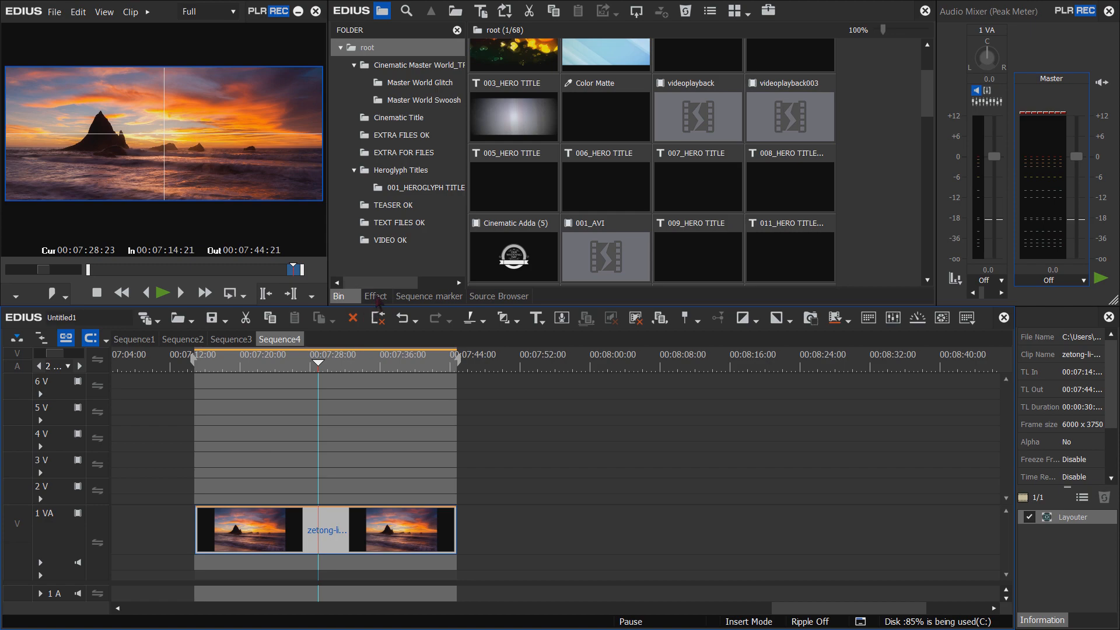
# - Apply the Soft Focus video filter to the sunset clip on track 1 VA and preview it full screen
pyautogui.click(373, 296)
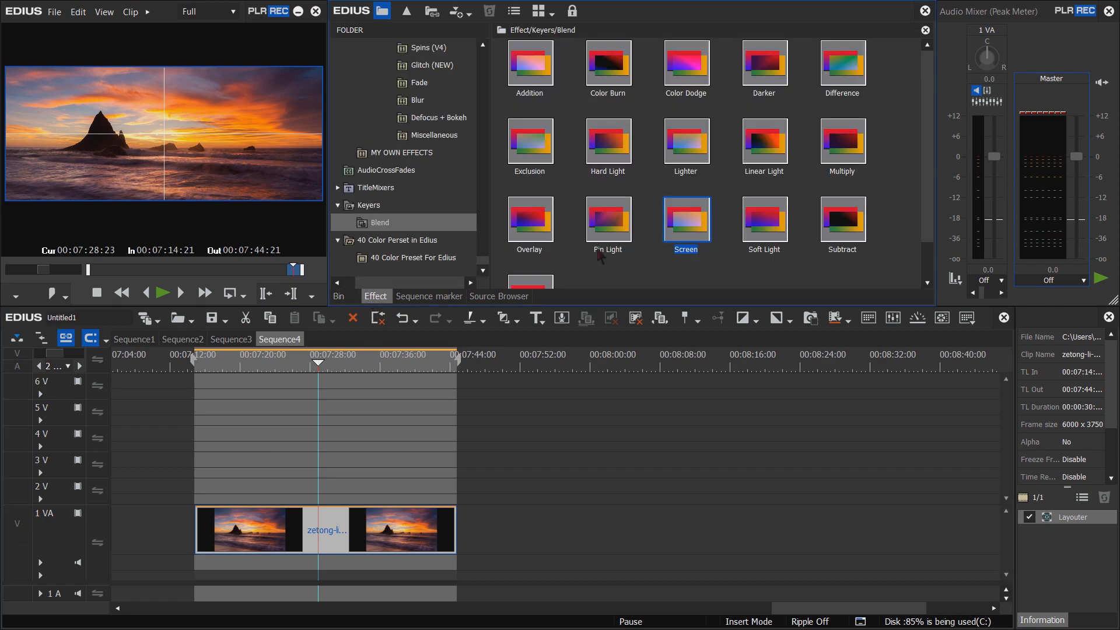
pyautogui.moveTo(483, 265); pyautogui.dragTo(493, 58)
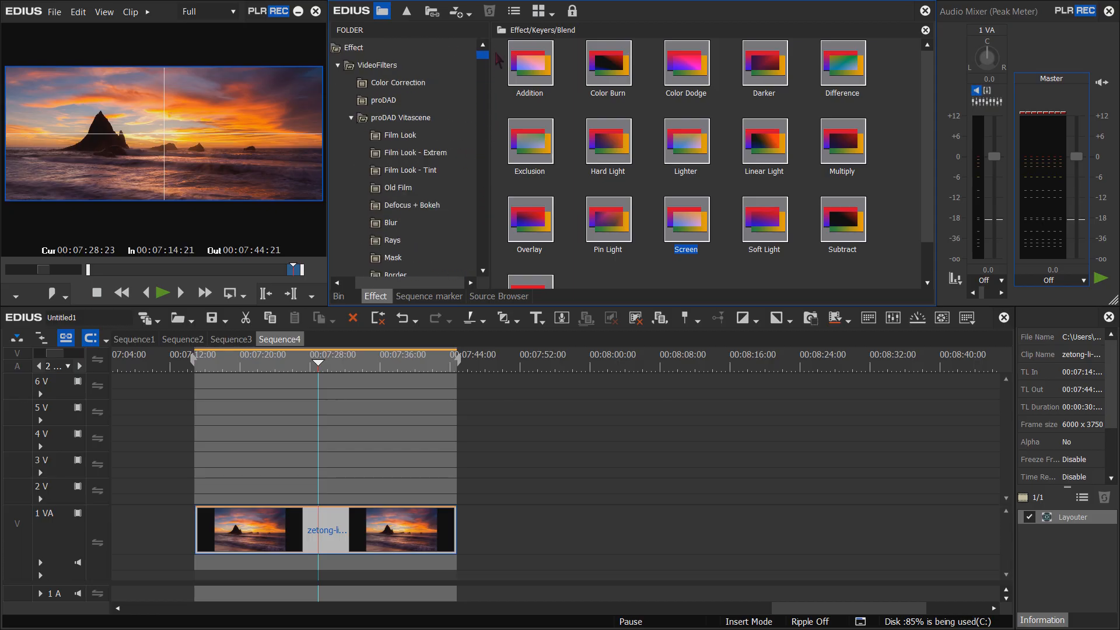
pyautogui.click(403, 69)
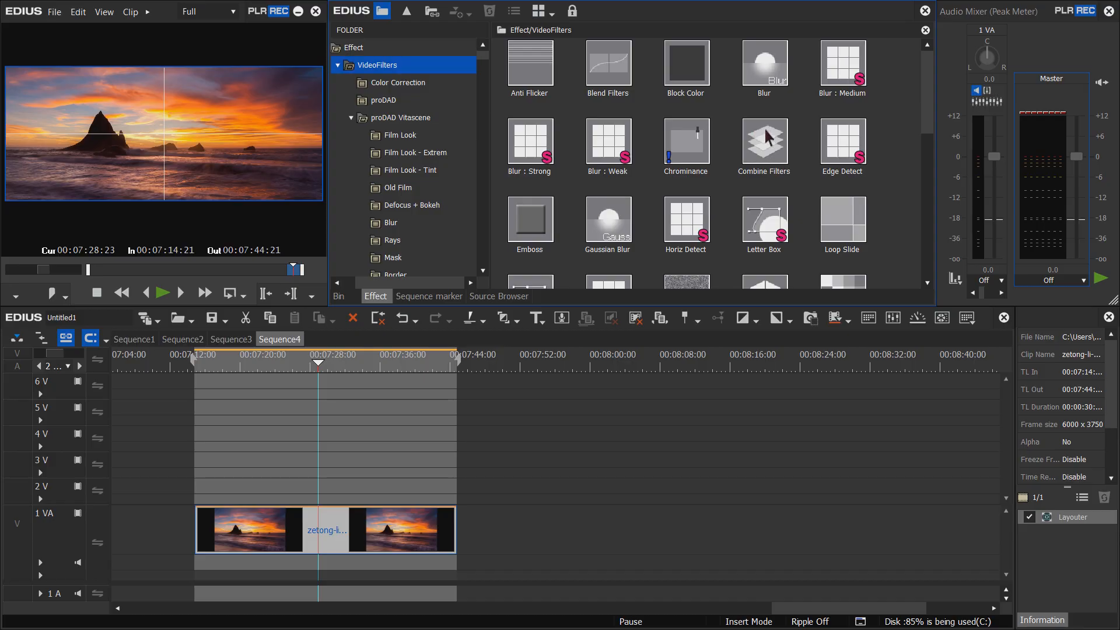
pyautogui.moveTo(927, 108); pyautogui.dragTo(924, 181)
pyautogui.scroll(-3, 842, 189)
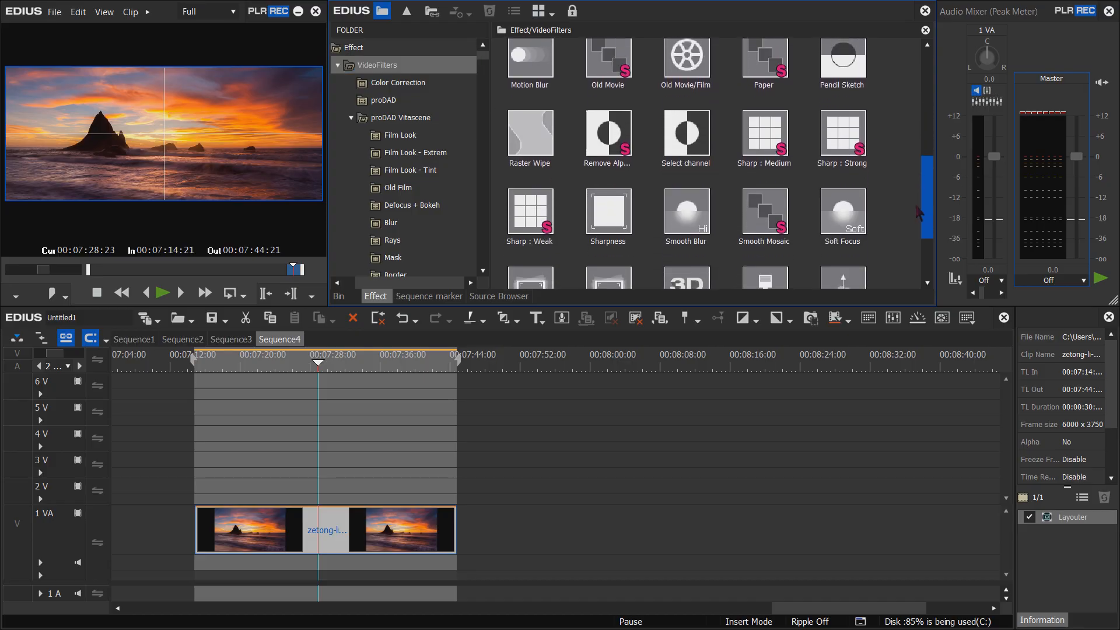
pyautogui.click(841, 192)
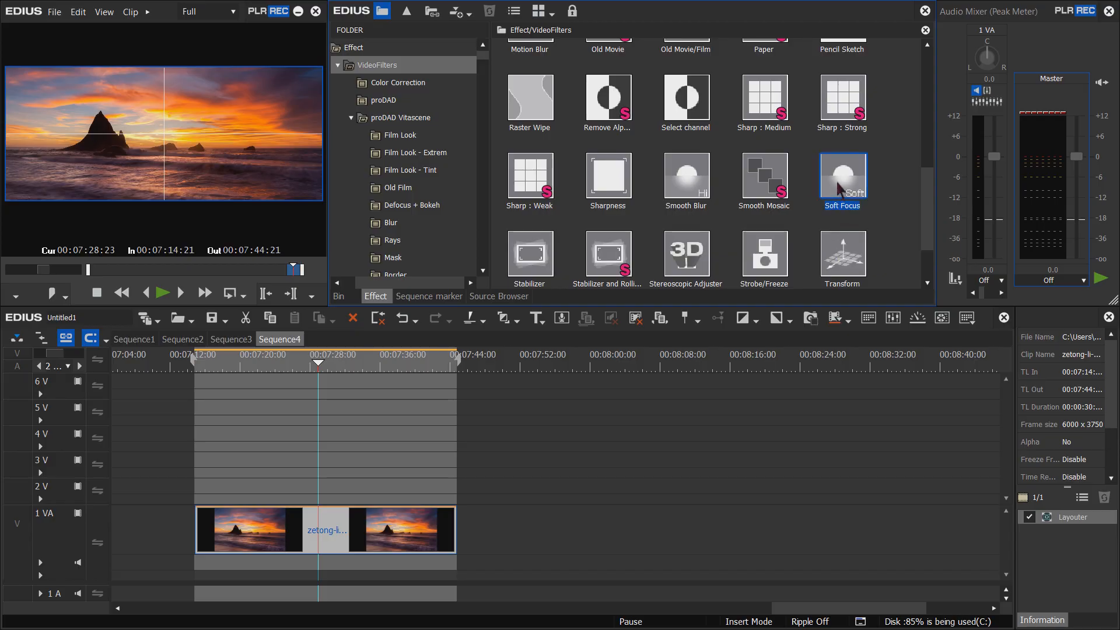
pyautogui.moveTo(837, 182); pyautogui.dragTo(370, 541)
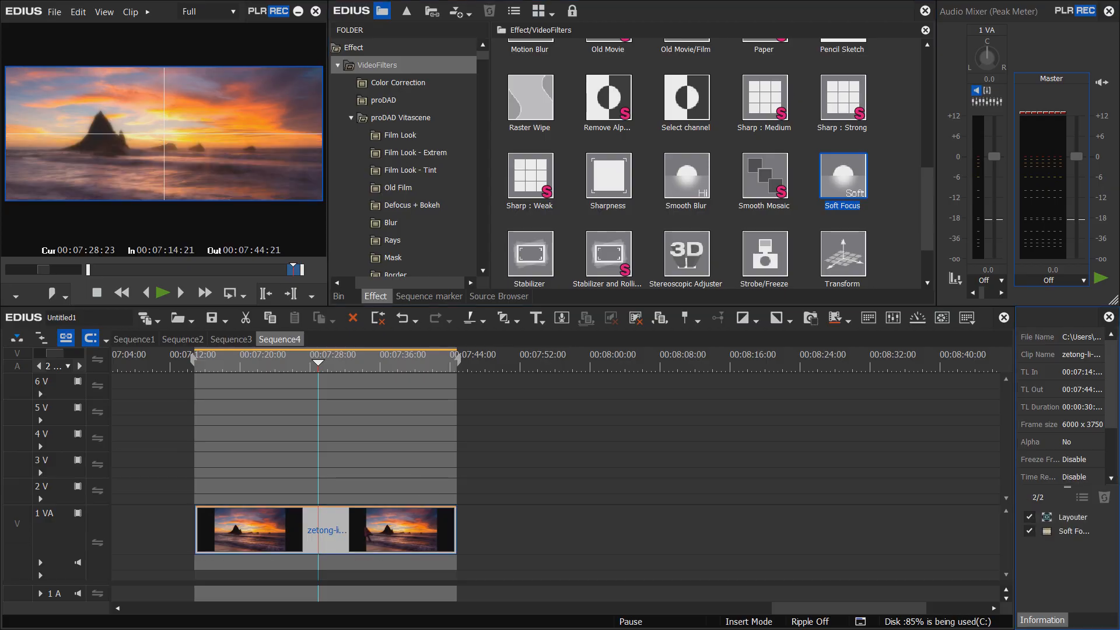
pyautogui.doubleClick(216, 174)
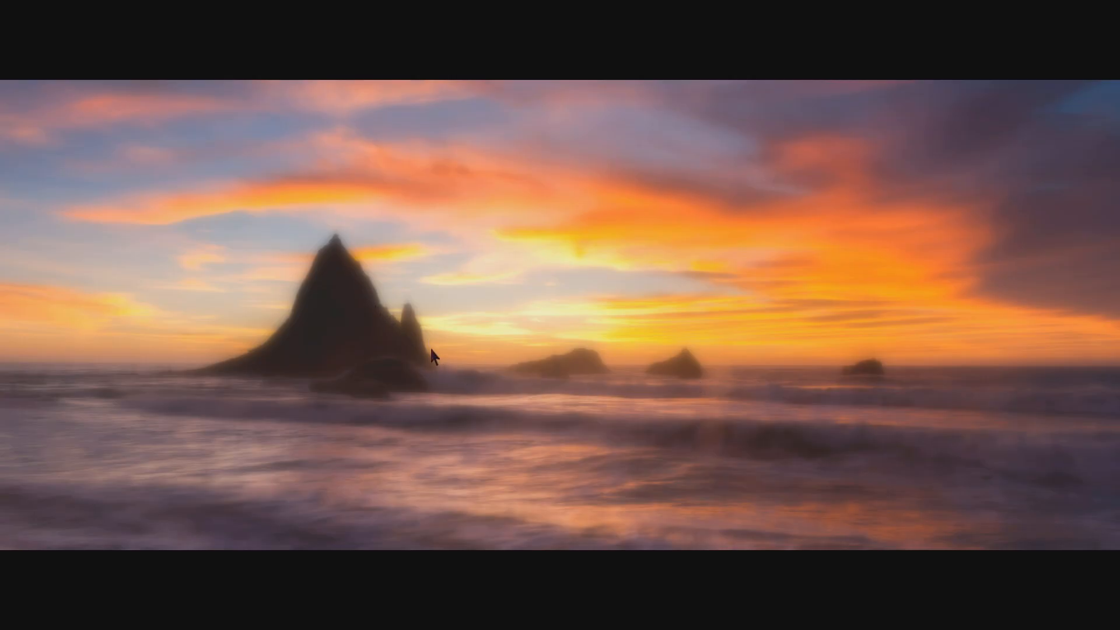
pyautogui.press('Escape')
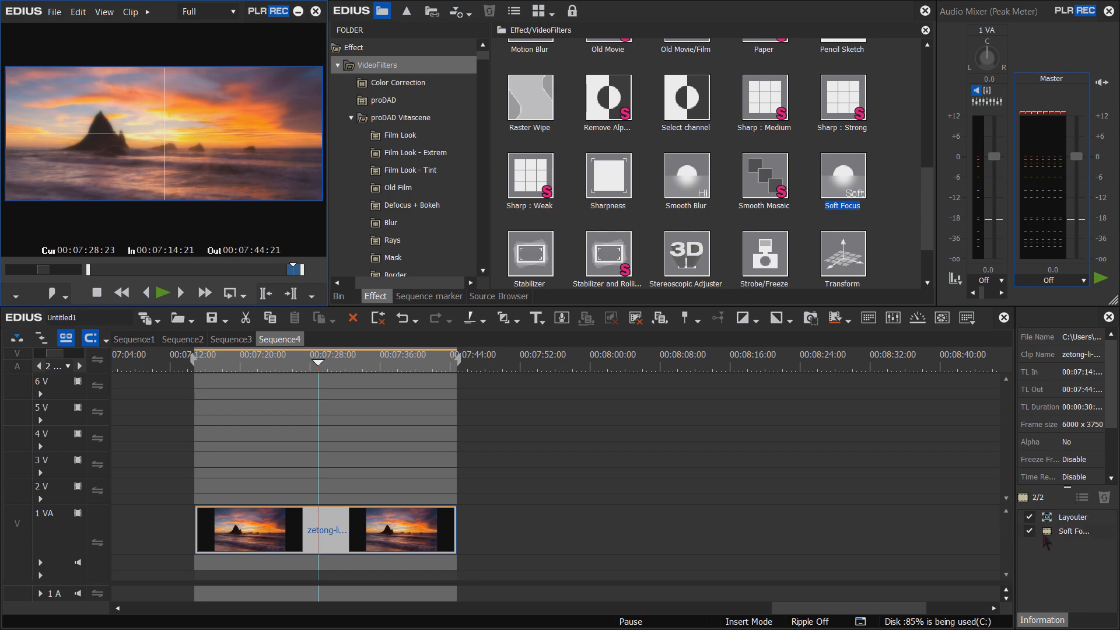
# - Open the settings of the Soft Focus filter applied to the sunset clip and move the dialog over the timeline
pyautogui.click(1077, 534)
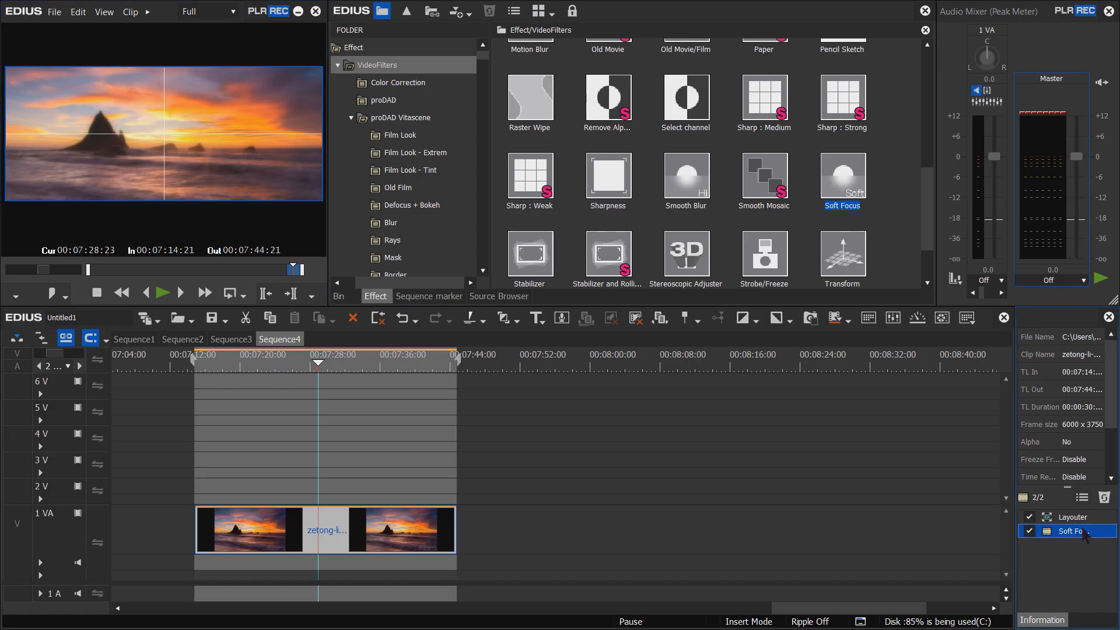
pyautogui.doubleClick(1076, 532)
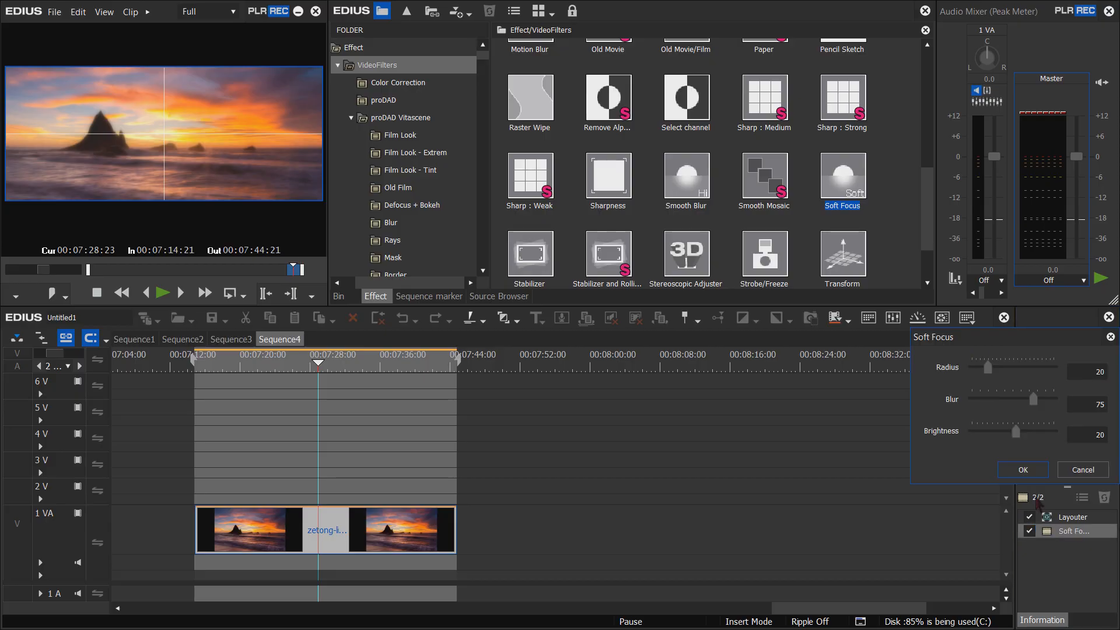
pyautogui.moveTo(1014, 347); pyautogui.dragTo(609, 428)
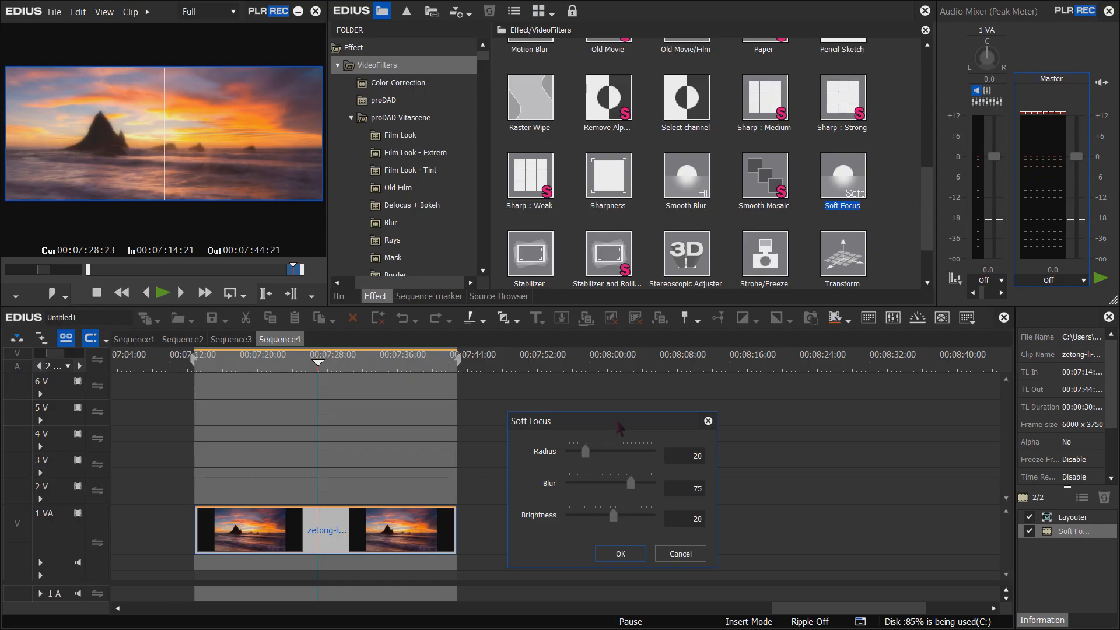
pyautogui.moveTo(620, 432); pyautogui.dragTo(631, 408)
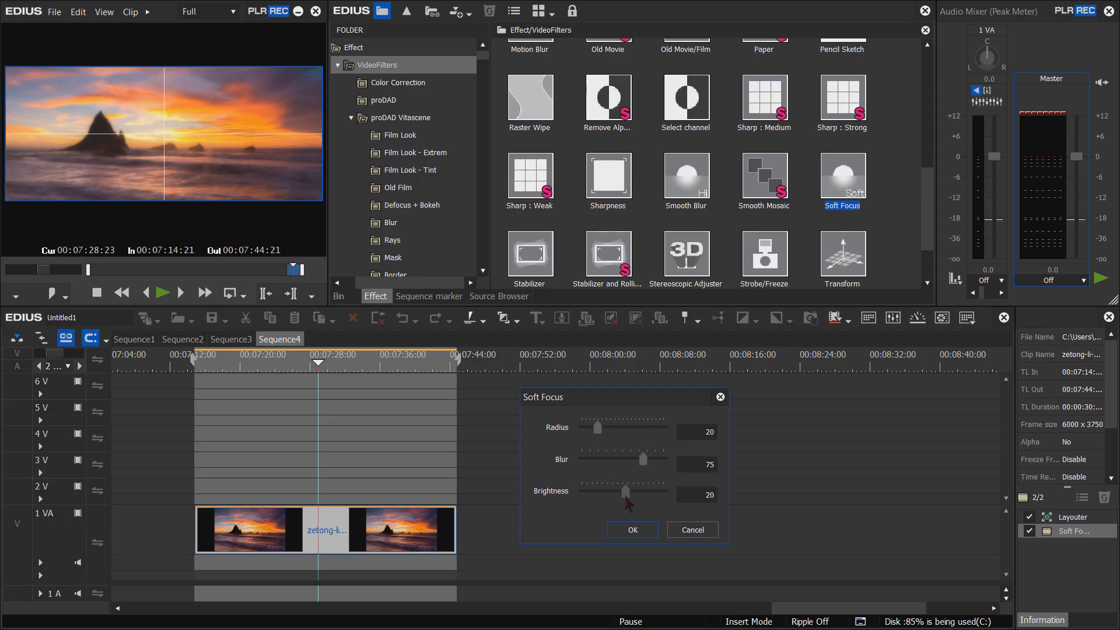
# - Try a Soft Focus brightness of 7 and set it back to 20
pyautogui.moveTo(625, 497)
pyautogui.mouseDown()
pyautogui.moveTo(604, 496)
pyautogui.moveTo(639, 496)
pyautogui.moveTo(605, 496)
pyautogui.moveTo(622, 492)
pyautogui.mouseUp()
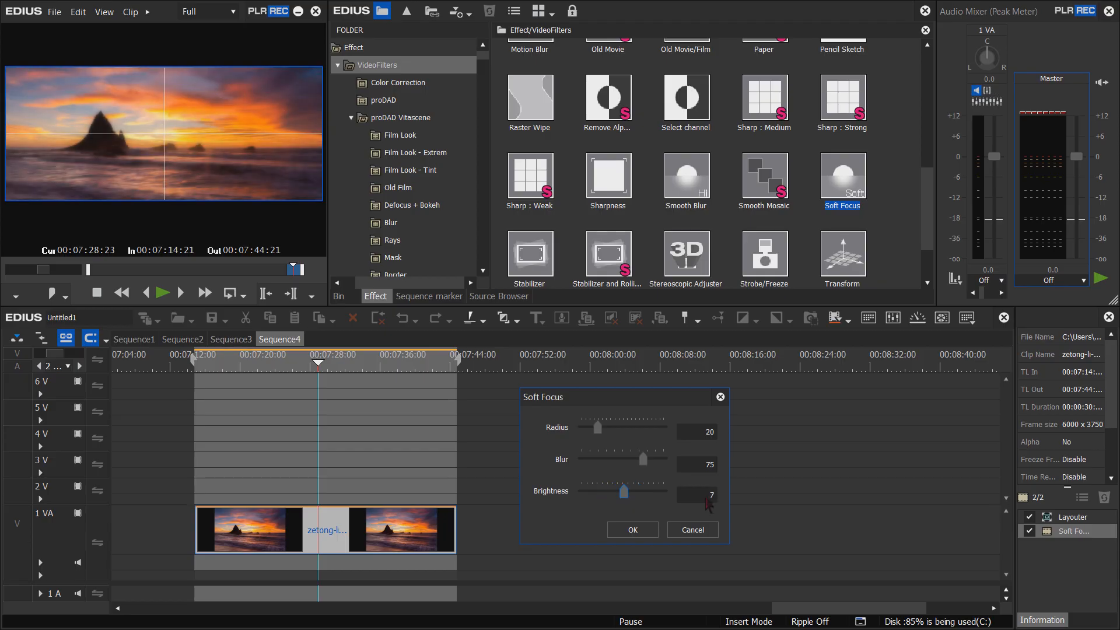
pyautogui.moveTo(704, 496); pyautogui.dragTo(745, 488)
pyautogui.write('20')
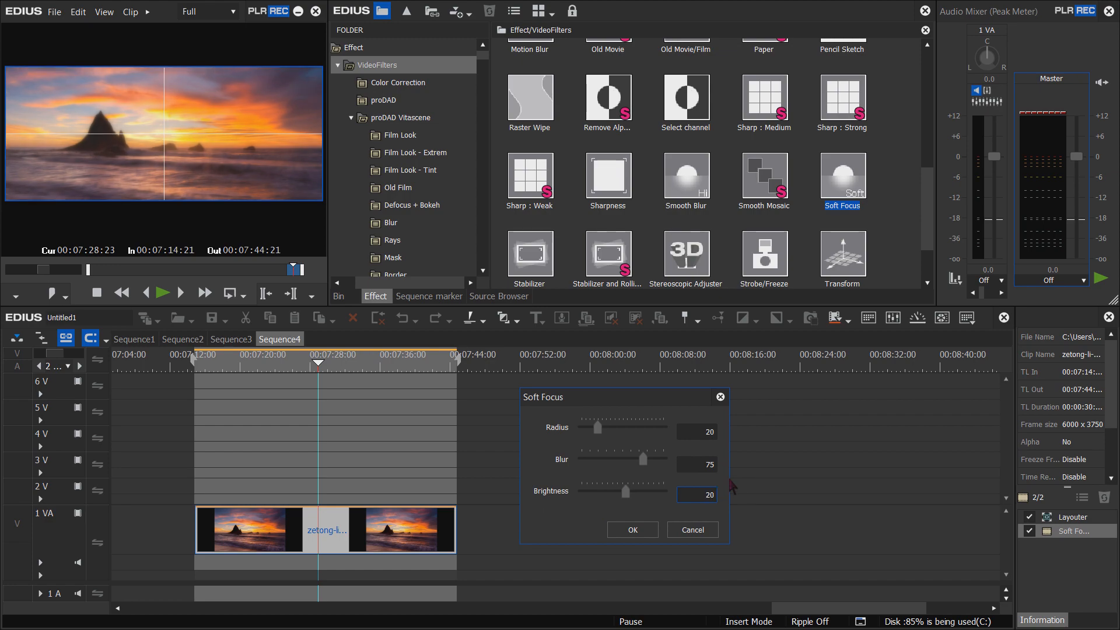
# - Set the Soft Focus radius to 58 and brightness to -15, and apply the filter settings
pyautogui.click(598, 431)
pyautogui.moveTo(617, 432); pyautogui.dragTo(629, 438)
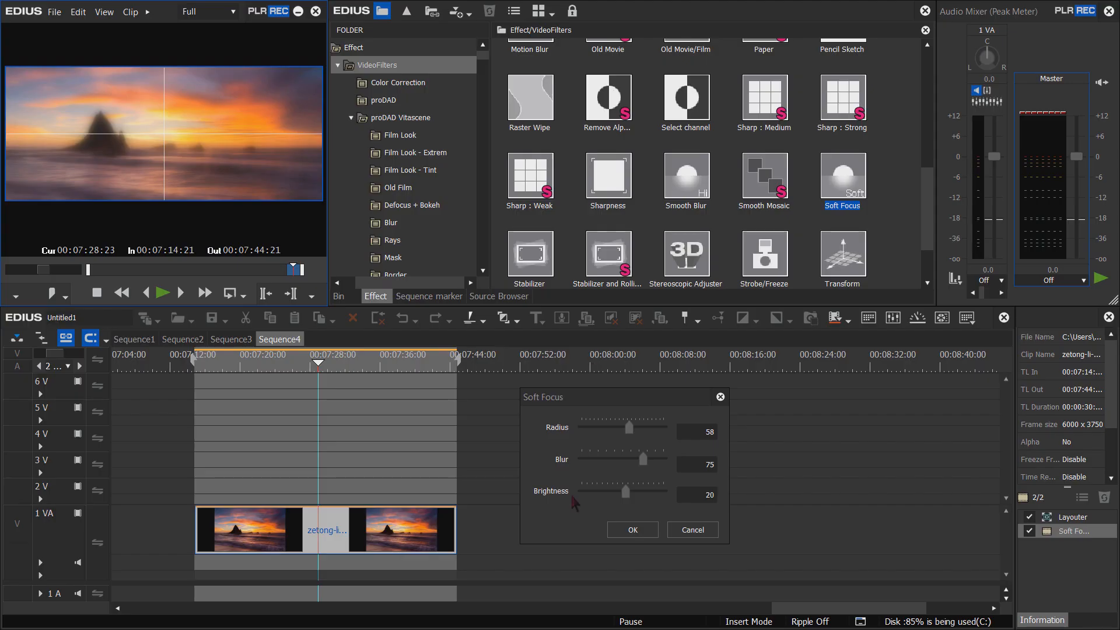
pyautogui.moveTo(627, 493); pyautogui.dragTo(618, 488)
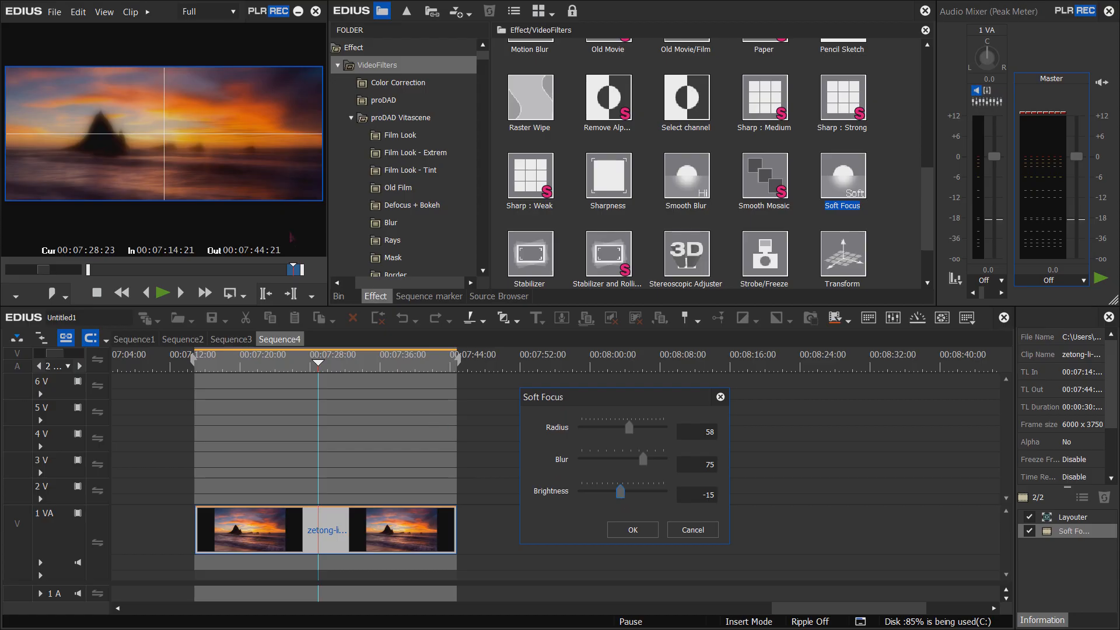
pyautogui.click(262, 200)
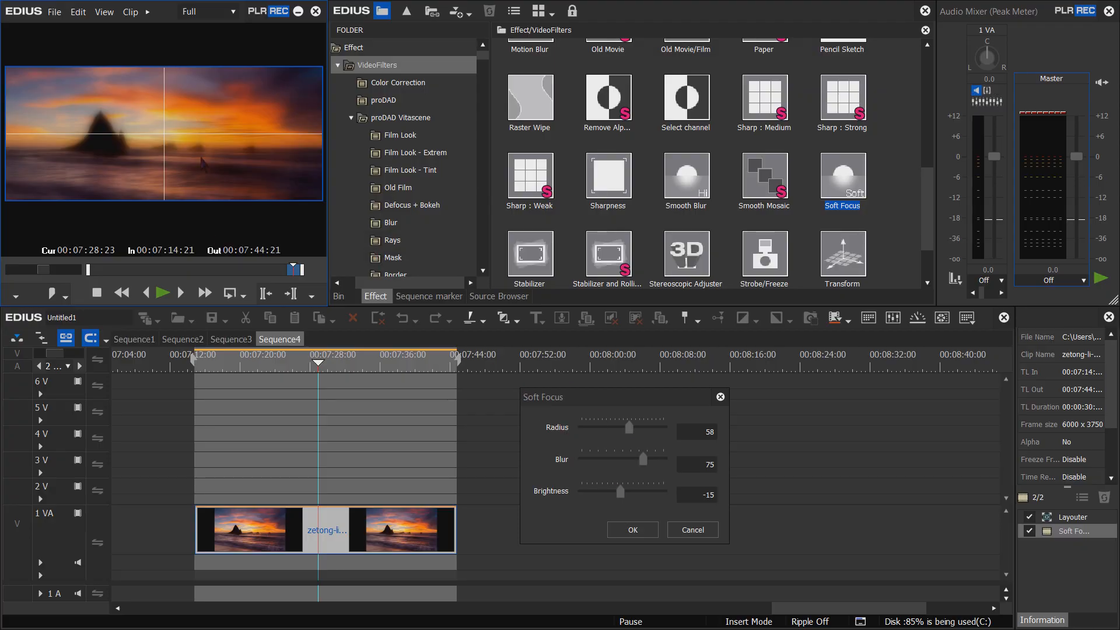
pyautogui.click(641, 531)
# - Add the 2D Border Wipe transition to the mixer area at the start of the sunset clip on track 1 VA
pyautogui.click(219, 377)
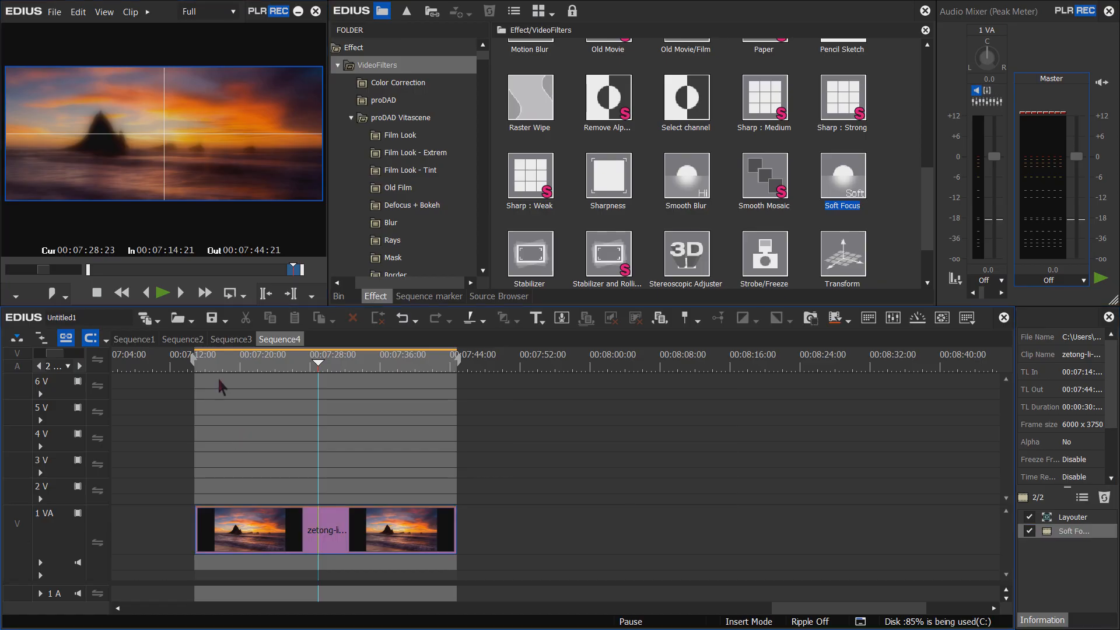
pyautogui.moveTo(204, 361)
pyautogui.mouseDown()
pyautogui.moveTo(277, 362)
pyautogui.moveTo(209, 379)
pyautogui.mouseUp()
pyautogui.click(343, 531)
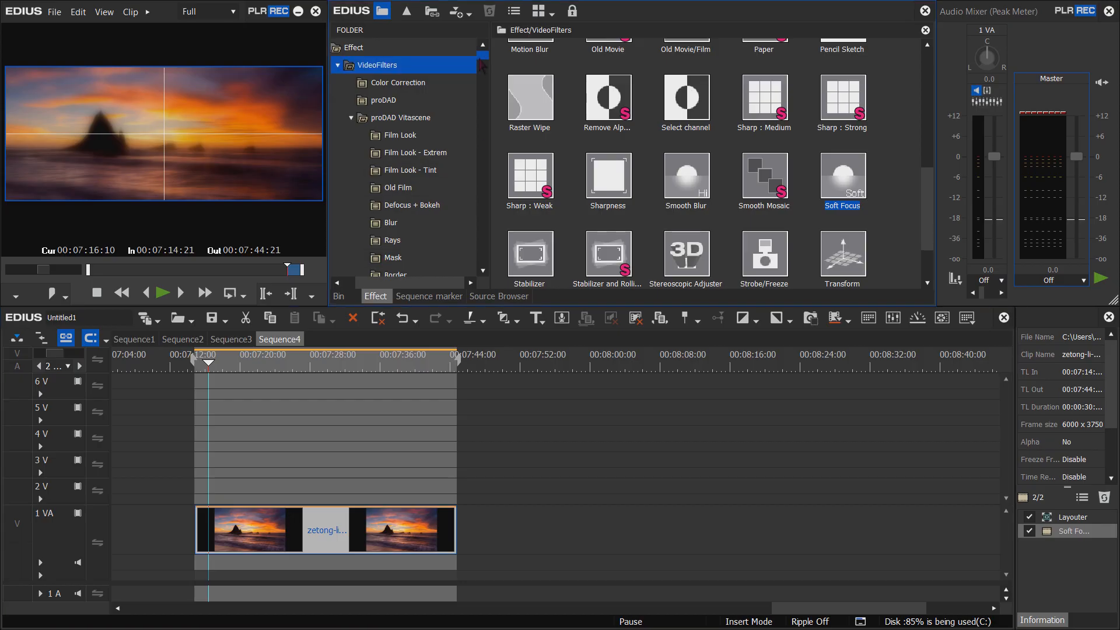
pyautogui.scroll(-2, 481, 65)
pyautogui.scroll(-10, 482, 66)
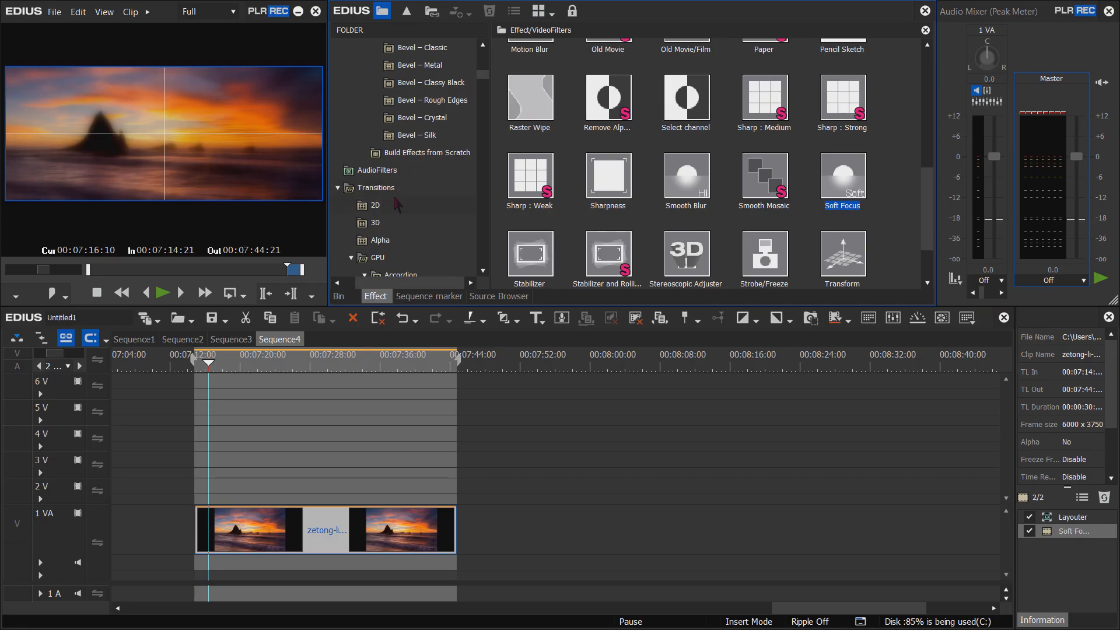
pyautogui.click(396, 222)
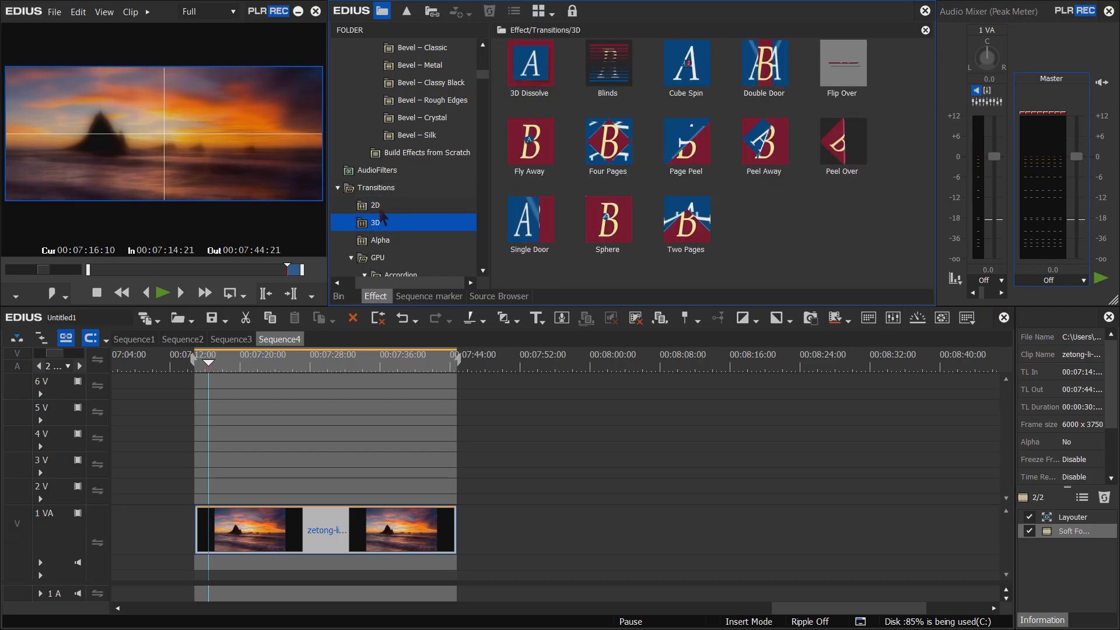
pyautogui.click(381, 206)
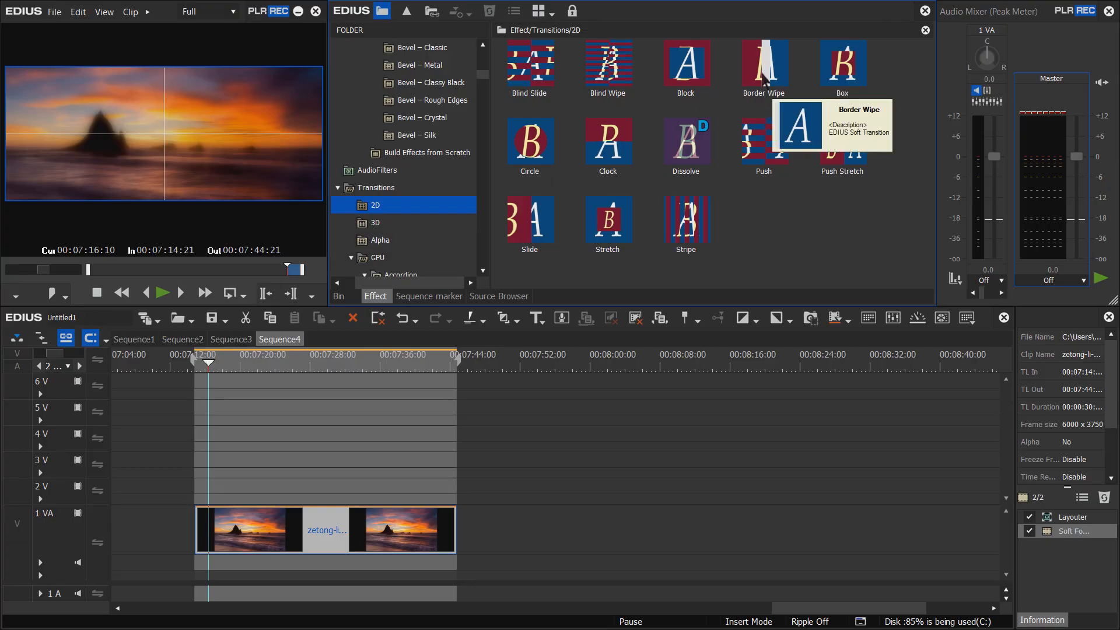
pyautogui.click(768, 86)
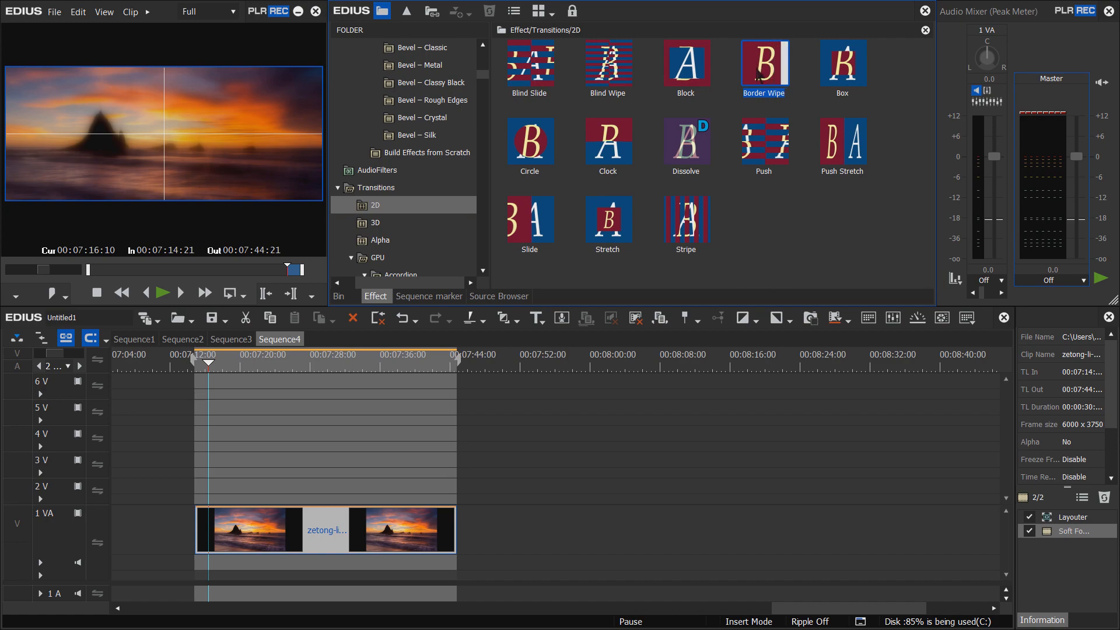
pyautogui.moveTo(767, 87); pyautogui.dragTo(244, 580)
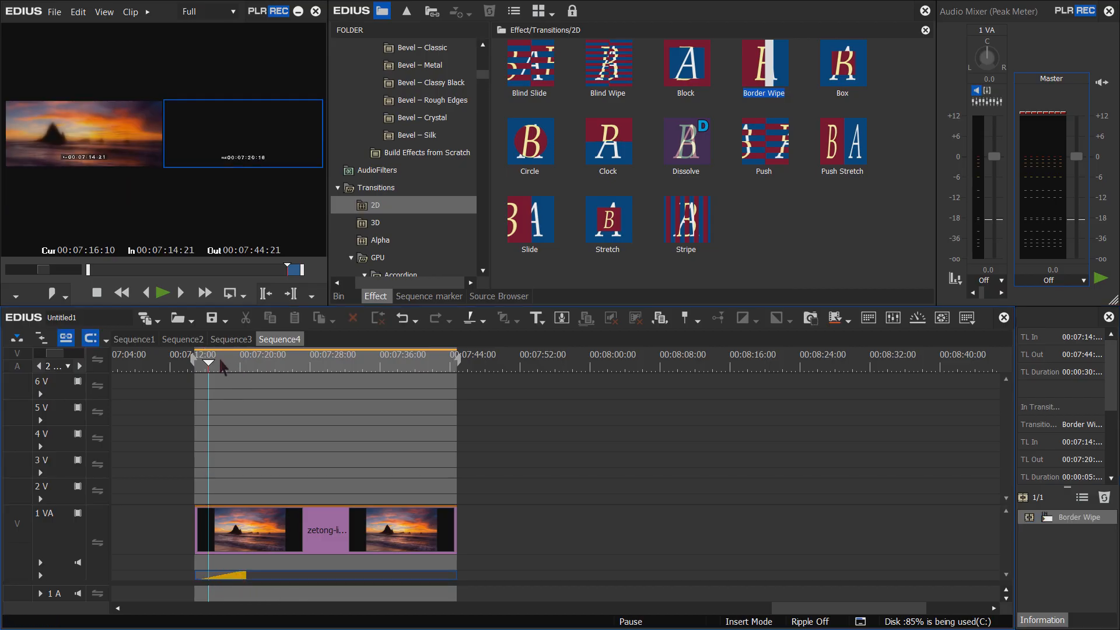
# - Scrub through the Border Wipe at the clip's start and preview it full screen
pyautogui.moveTo(224, 366)
pyautogui.mouseDown()
pyautogui.moveTo(202, 372)
pyautogui.moveTo(219, 366)
pyautogui.mouseUp()
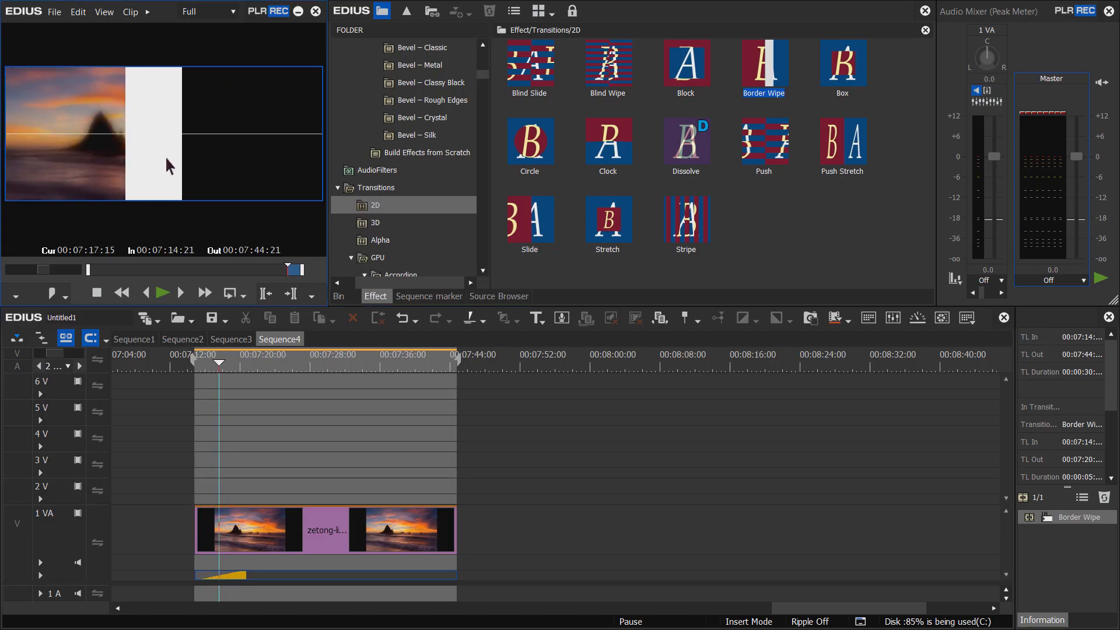
pyautogui.hotkey('ctrl', 'F11')
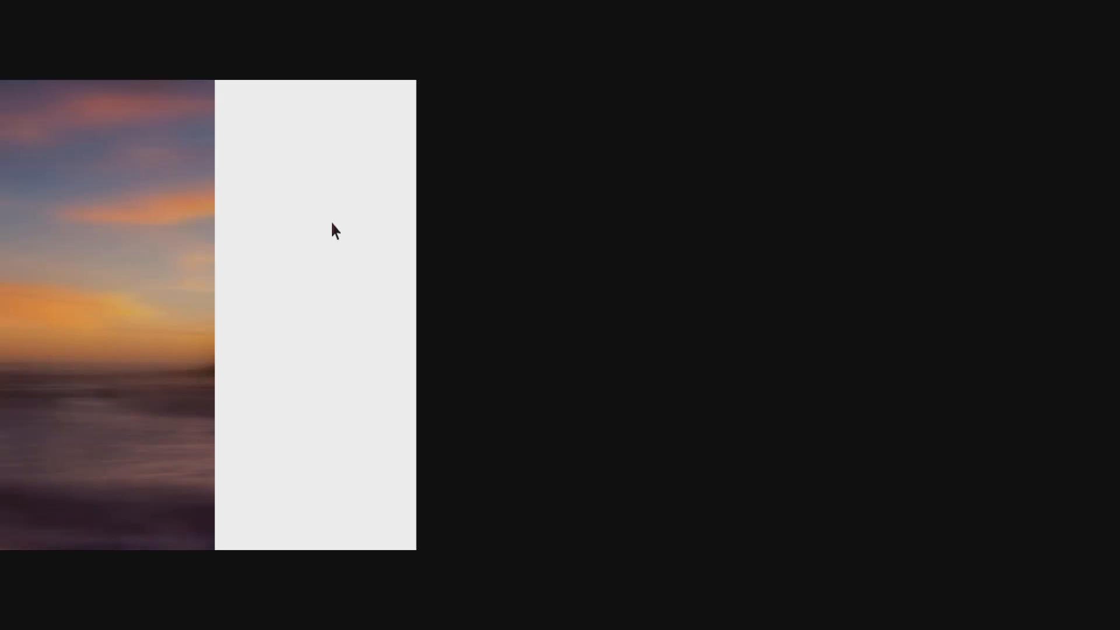
pyautogui.press('Escape')
pyautogui.press('space')
pyautogui.moveTo(220, 366); pyautogui.dragTo(212, 365)
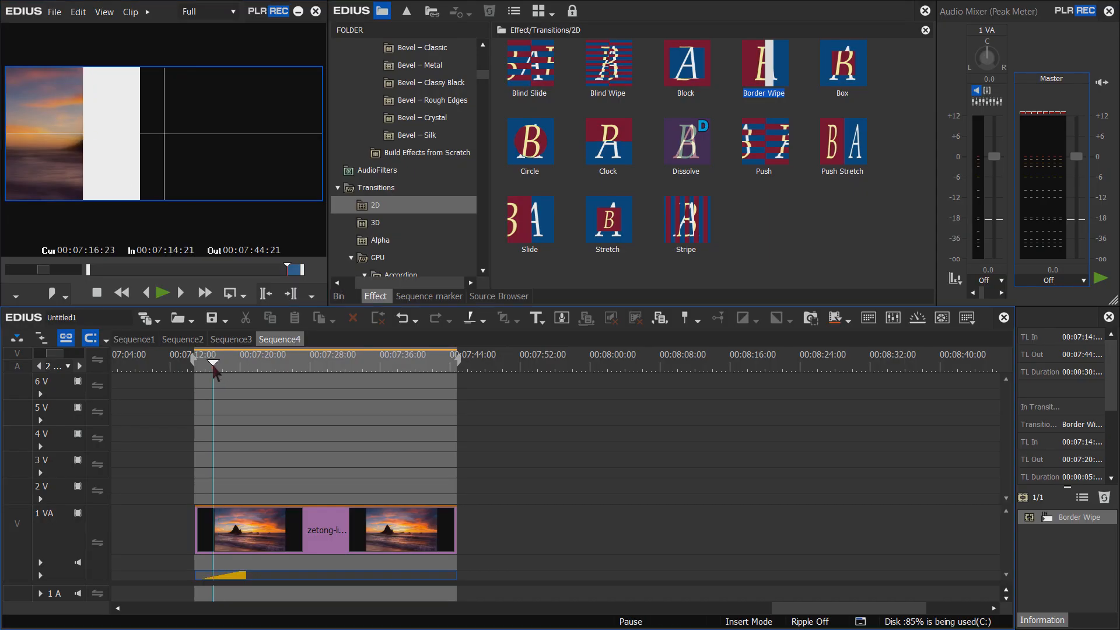
# - Open the Border Wipe settings of the sunset clip's in-transition and turn off the border Color, scrubbing to check it
pyautogui.click(233, 576)
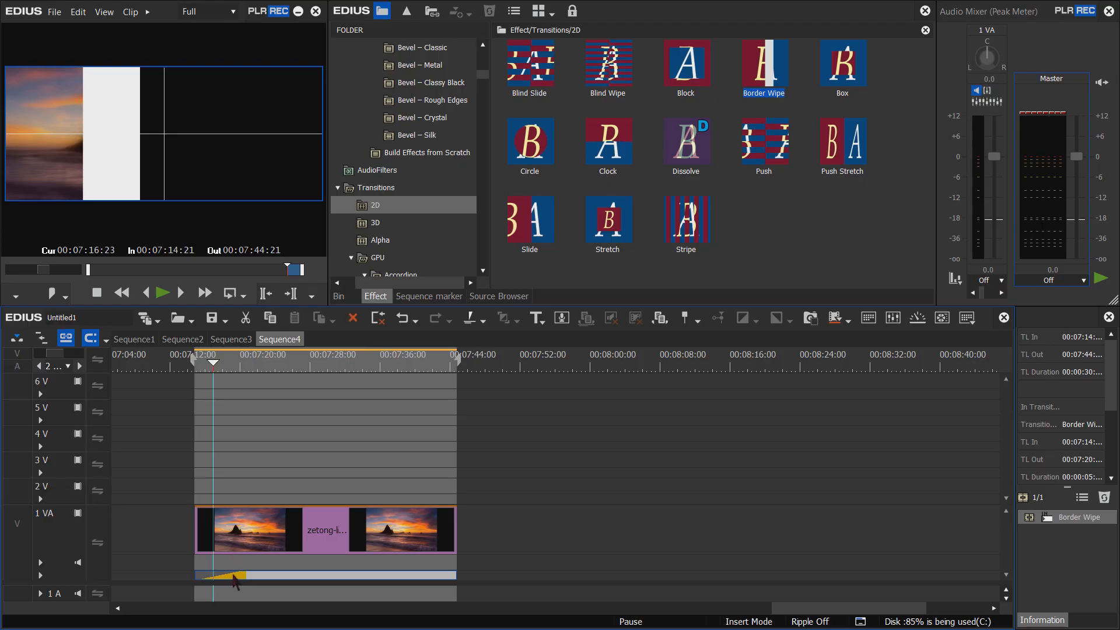
pyautogui.doubleClick(1085, 520)
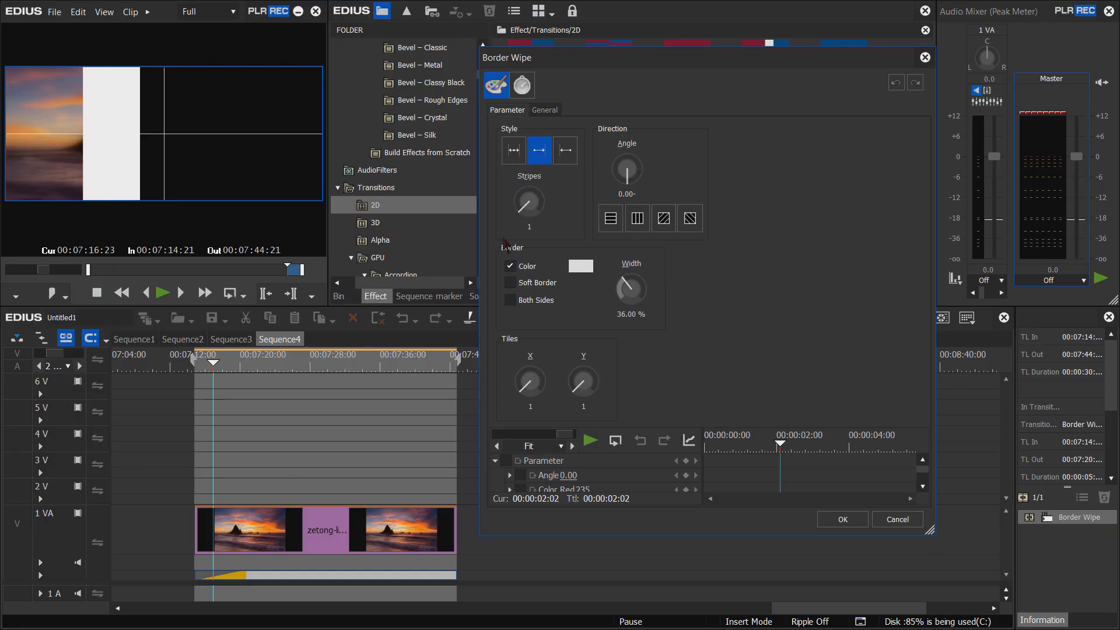
pyautogui.click(510, 266)
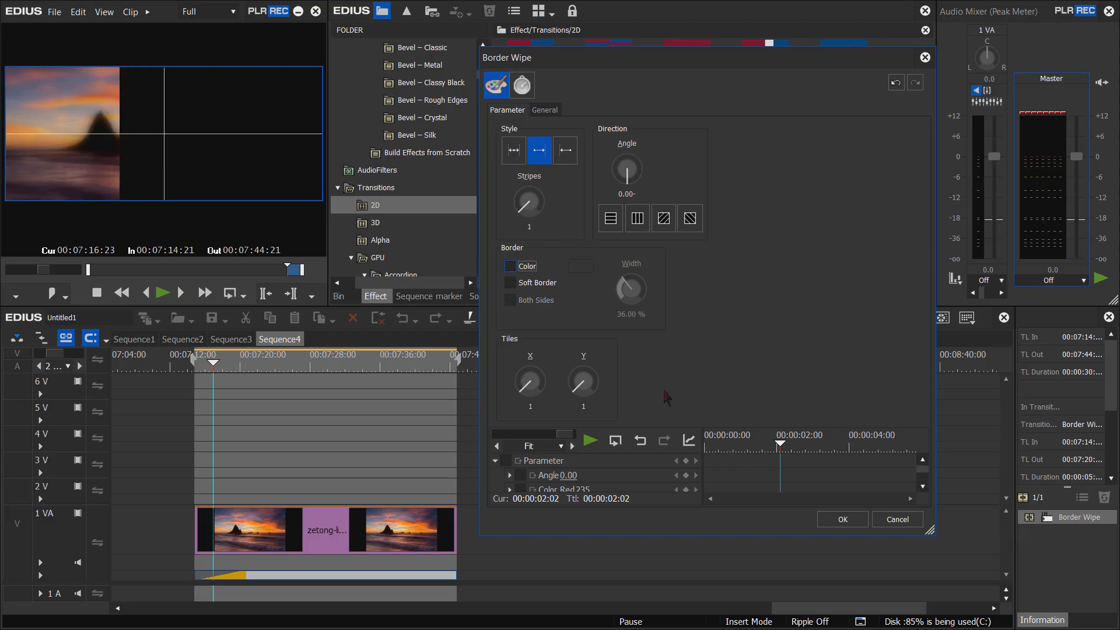
pyautogui.moveTo(753, 452)
pyautogui.mouseDown()
pyautogui.moveTo(712, 449)
pyautogui.moveTo(860, 442)
pyautogui.moveTo(771, 443)
pyautogui.mouseUp()
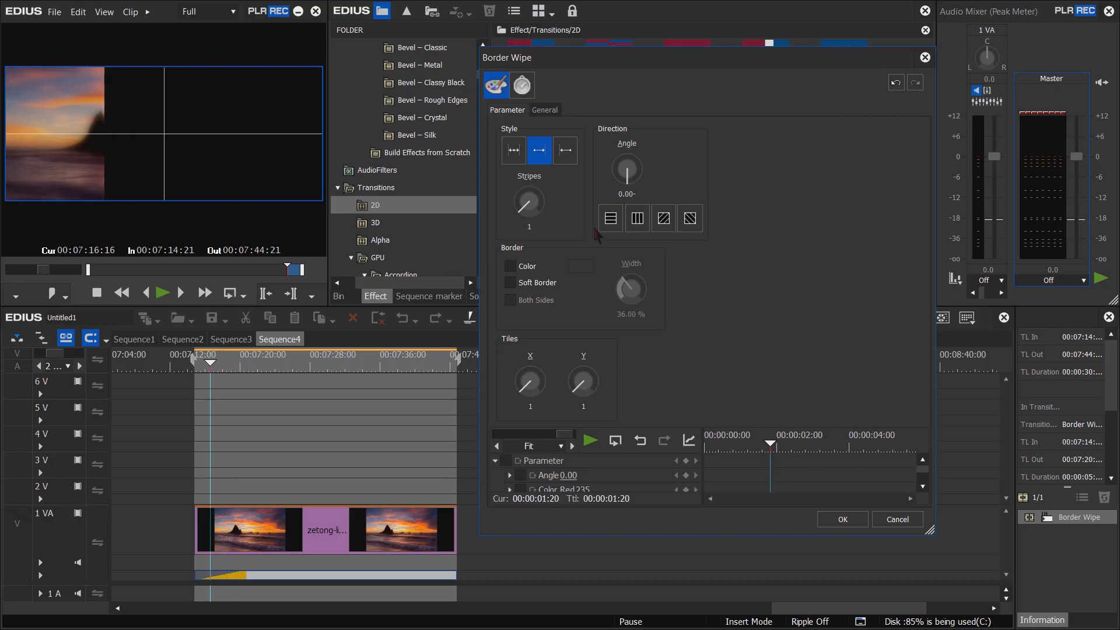
# - Set the Border Wipe to the style opening both ways from the centre at a +90 angle, and apply it
pyautogui.click(515, 153)
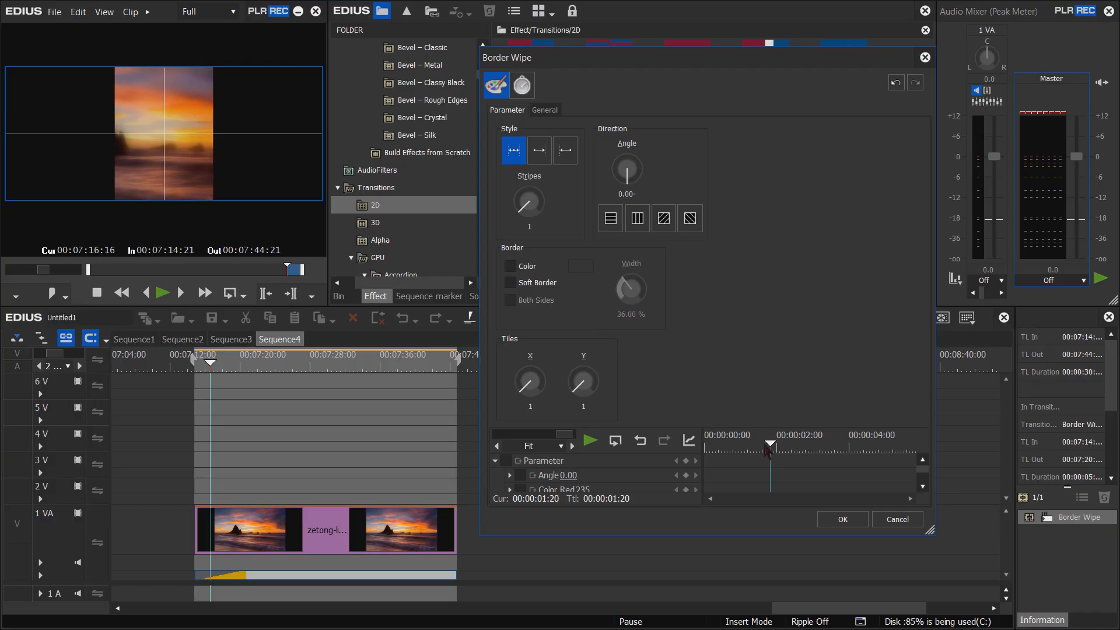
pyautogui.moveTo(769, 448)
pyautogui.mouseDown()
pyautogui.moveTo(706, 448)
pyautogui.moveTo(846, 448)
pyautogui.moveTo(722, 449)
pyautogui.moveTo(746, 449)
pyautogui.mouseUp()
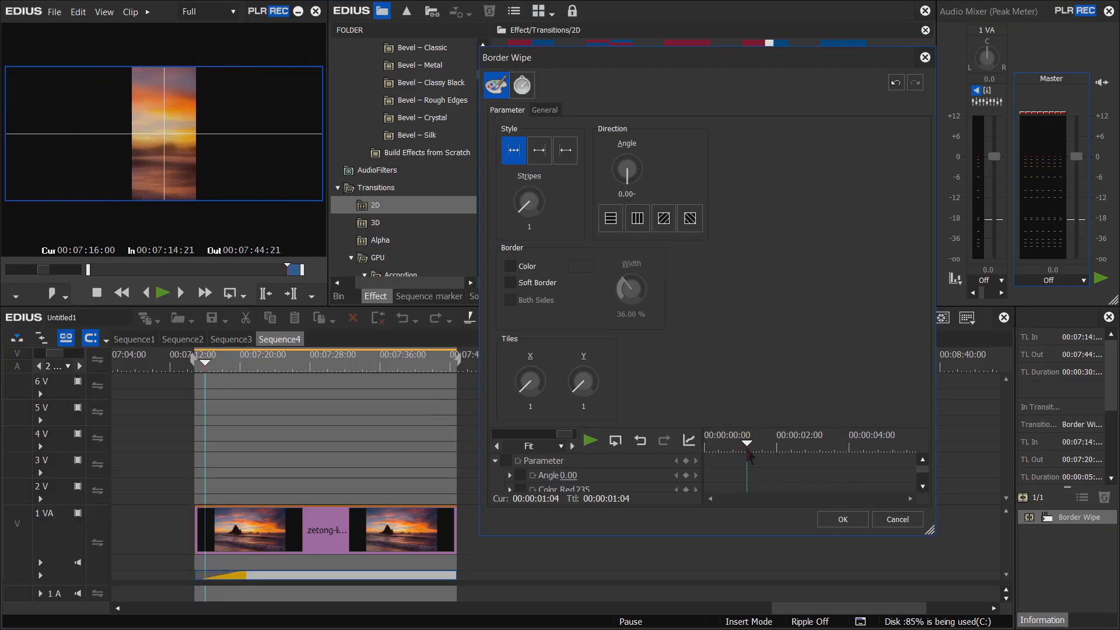
pyautogui.click(611, 218)
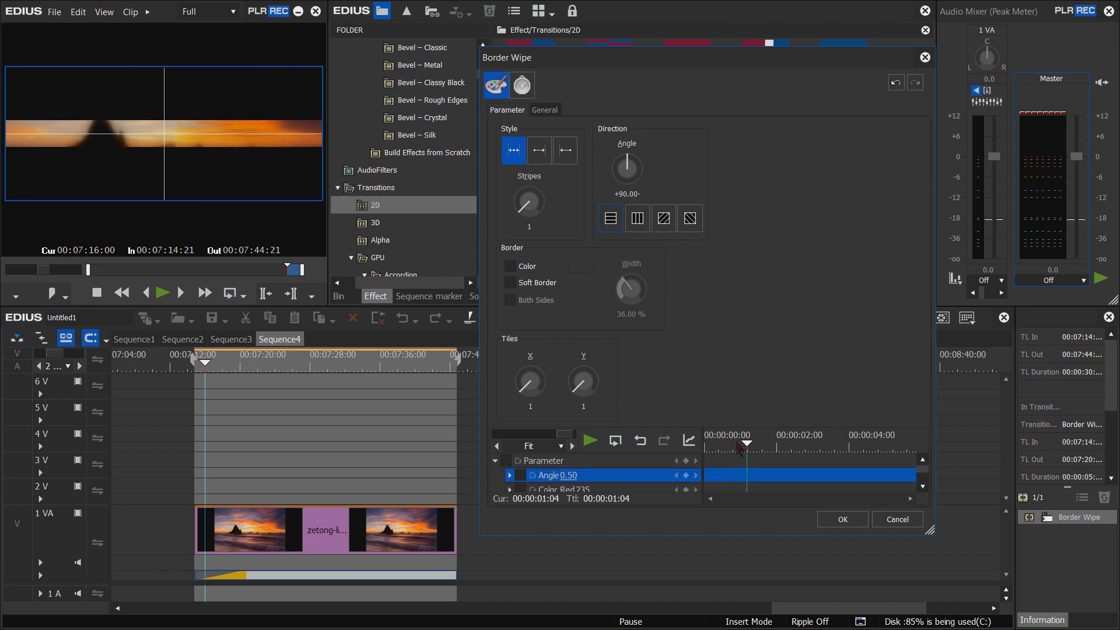
pyautogui.moveTo(742, 449); pyautogui.dragTo(876, 449)
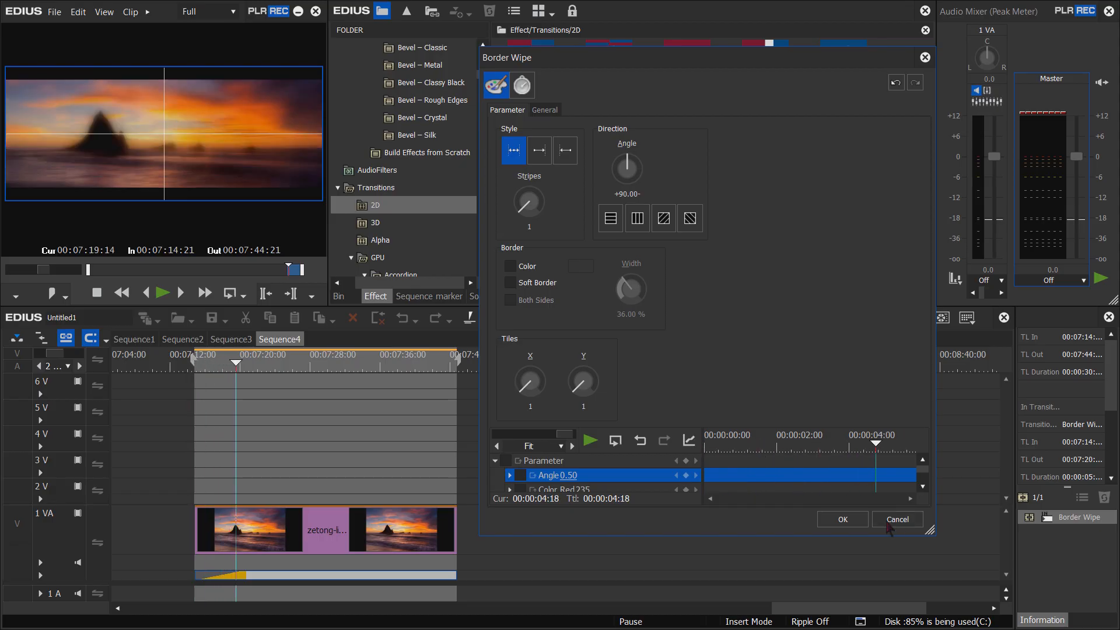
pyautogui.click(861, 519)
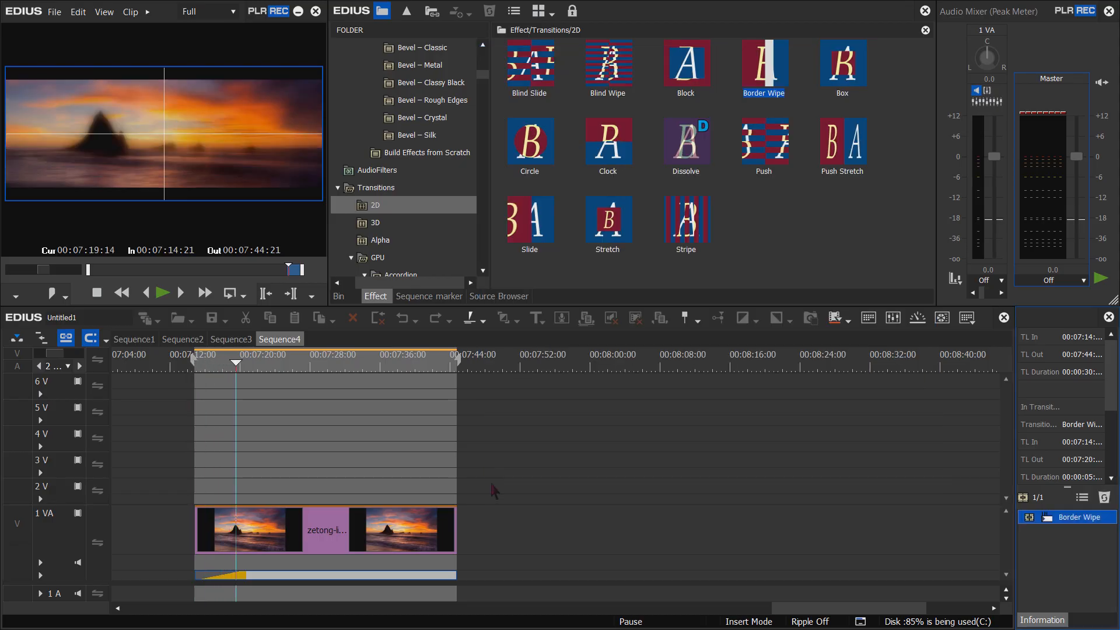
# - Play the sunset clip from its start at 00:07:14:21 to check the vertical opening of the wipe
pyautogui.click(203, 364)
pyautogui.moveTo(203, 364); pyautogui.dragTo(194, 365)
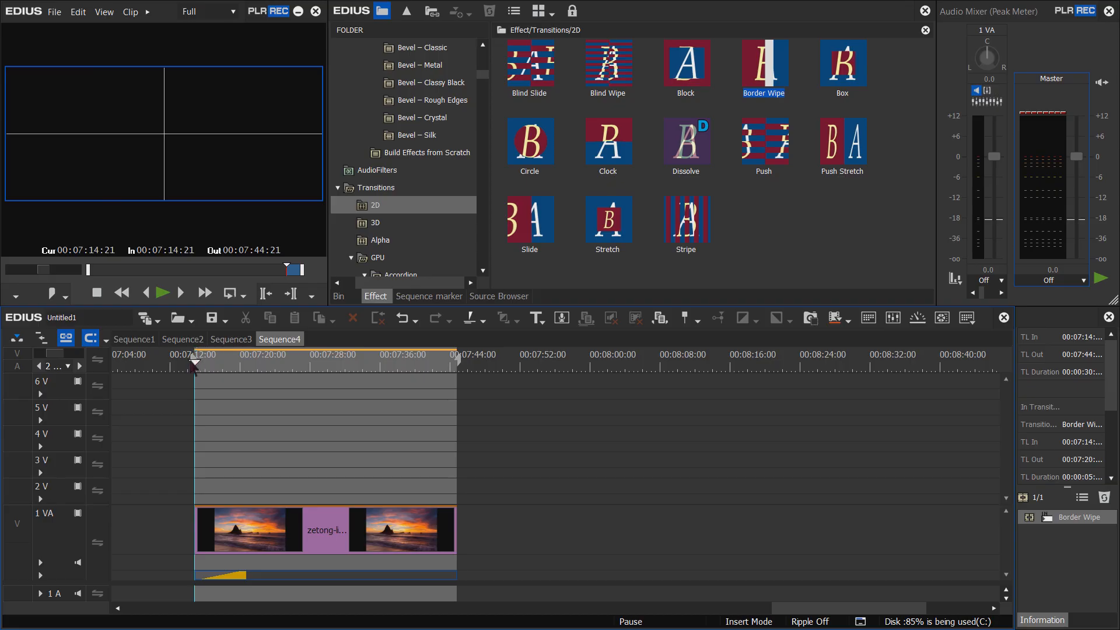
pyautogui.press('space')
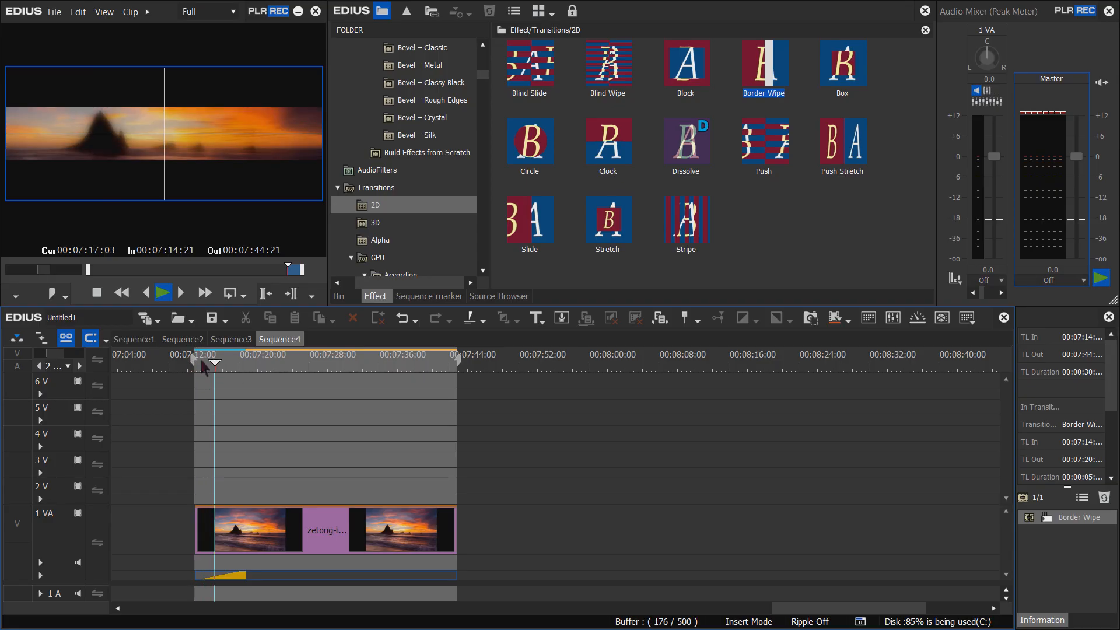
pyautogui.press('space')
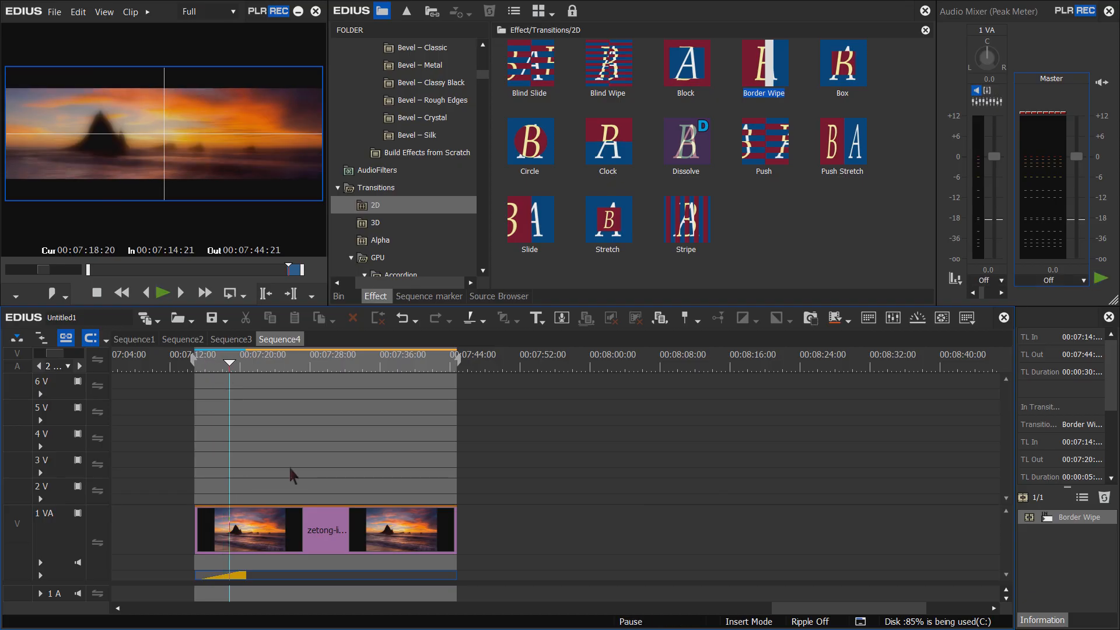
# - Shorten the Border Wipe in-transition so it ends at the playhead at 00:07:18:20
pyautogui.scroll(1, 290, 469)
pyautogui.click(246, 576)
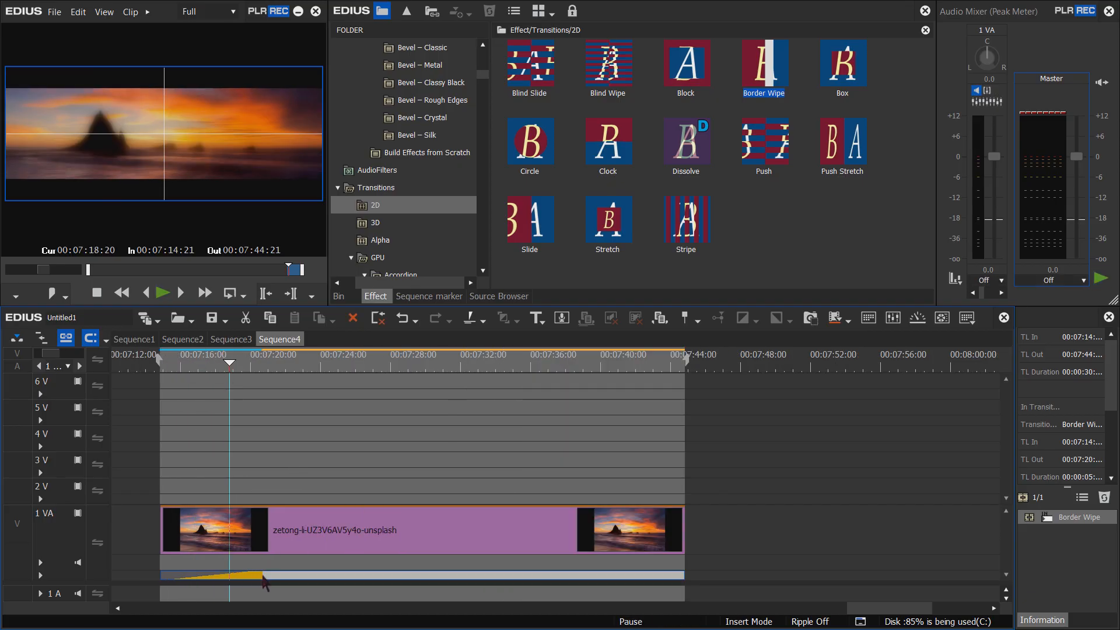
pyautogui.moveTo(261, 579); pyautogui.dragTo(228, 578)
pyautogui.click(261, 475)
# - Play the shortened Border Wipe from the beginning of the sunset clip to check its speed
pyautogui.press('a')
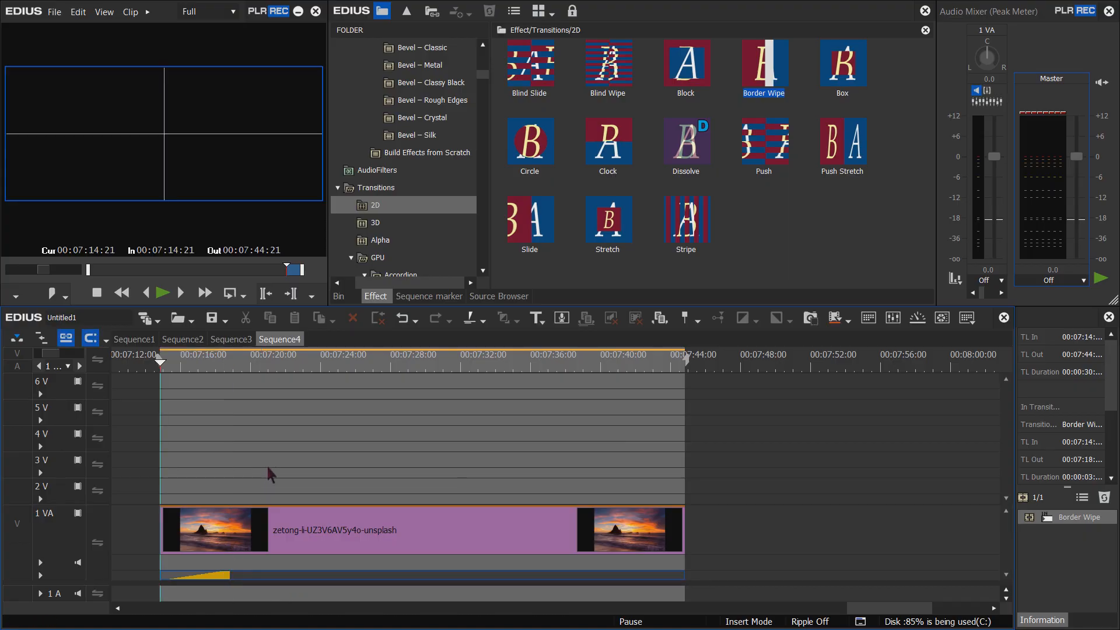
pyautogui.press('space')
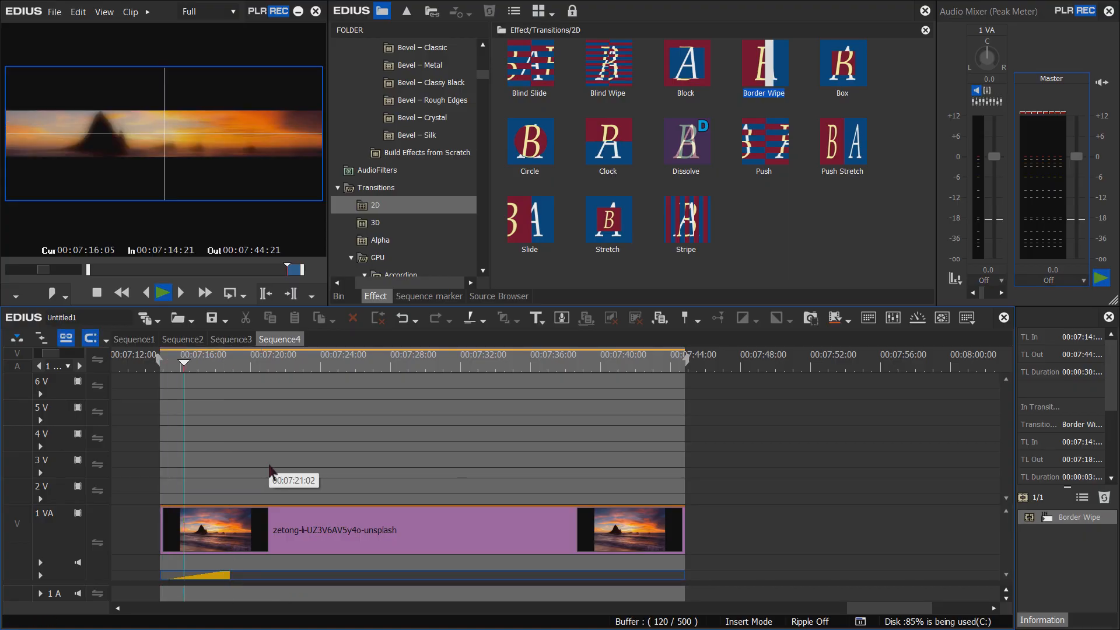
pyautogui.press('space')
pyautogui.scroll(1, 264, 507)
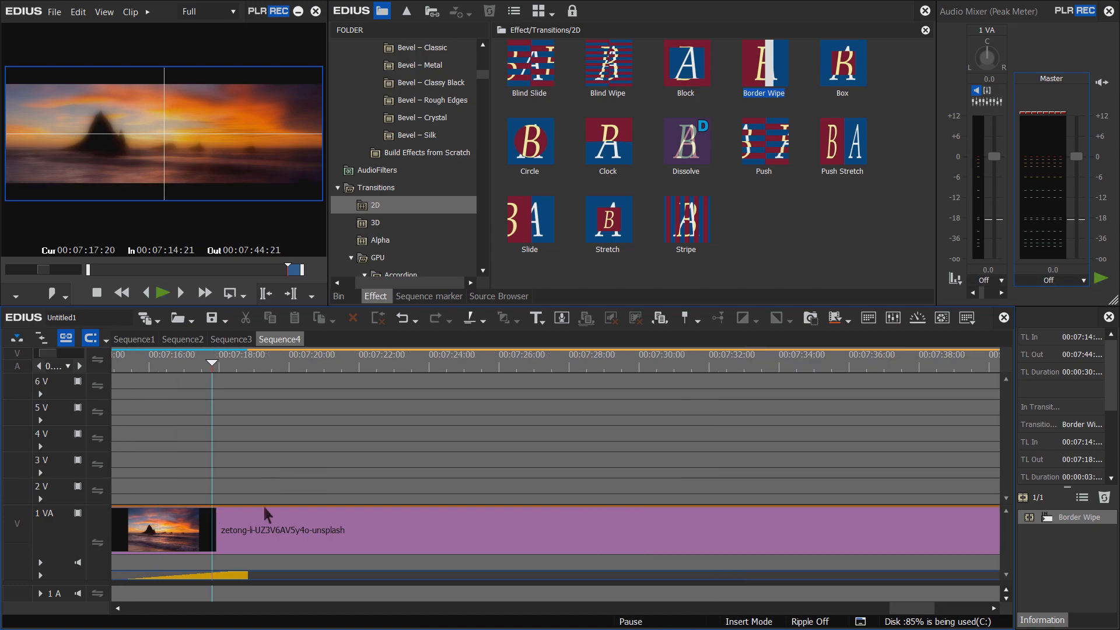
# - Shorten the Border Wipe in-transition to end at about 00:07:18:00, and play it from the start of the sunset clip
pyautogui.hscroll(-4, 399, 595)
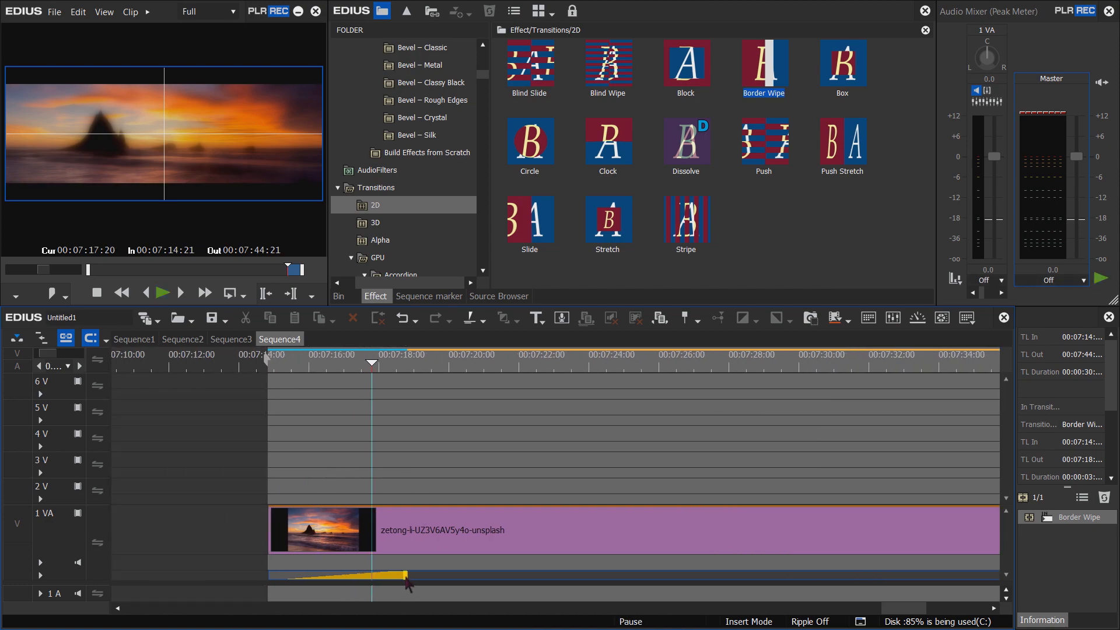
pyautogui.moveTo(406, 581); pyautogui.dragTo(381, 579)
pyautogui.press('Home')
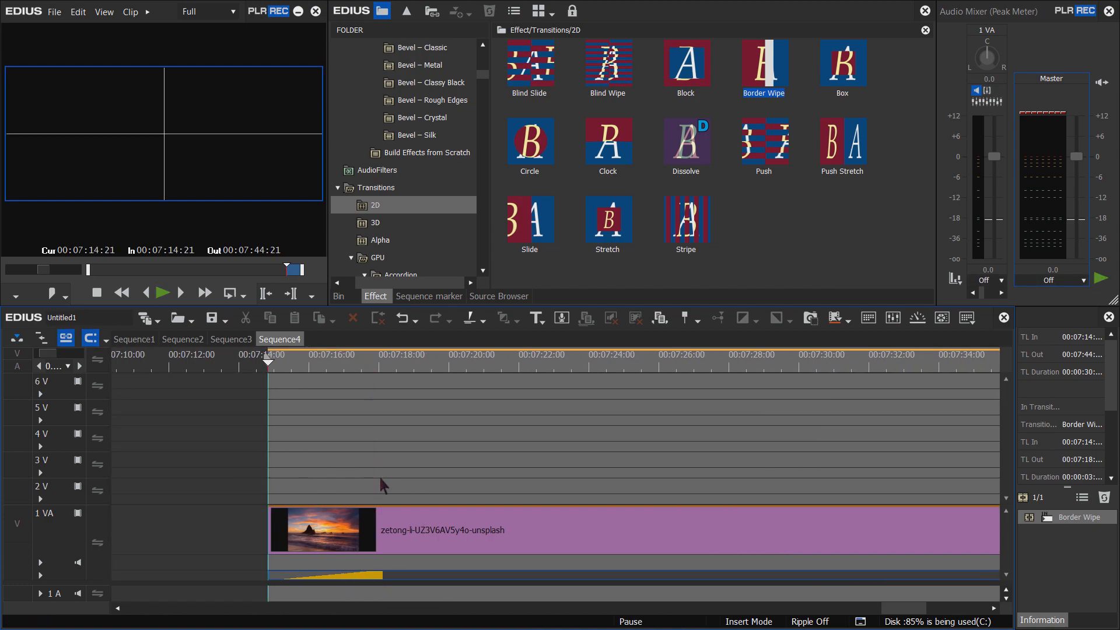
pyautogui.press('space')
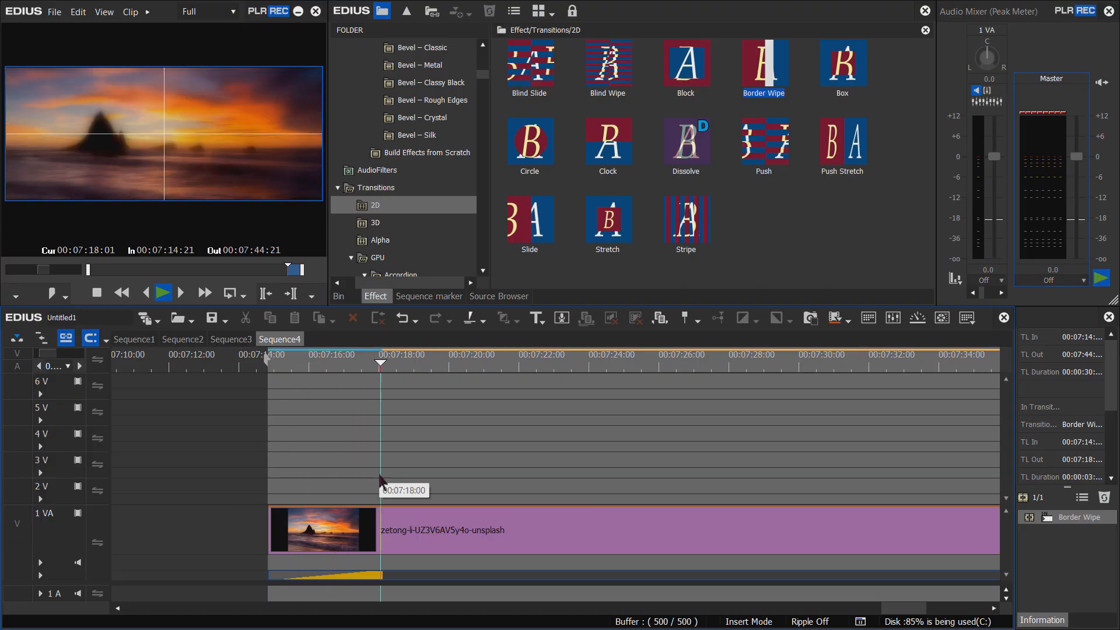
pyautogui.press('space')
# - Move the playhead to 00:07:19:03 and open the Cinematic Title folder in the bin
pyautogui.click(353, 366)
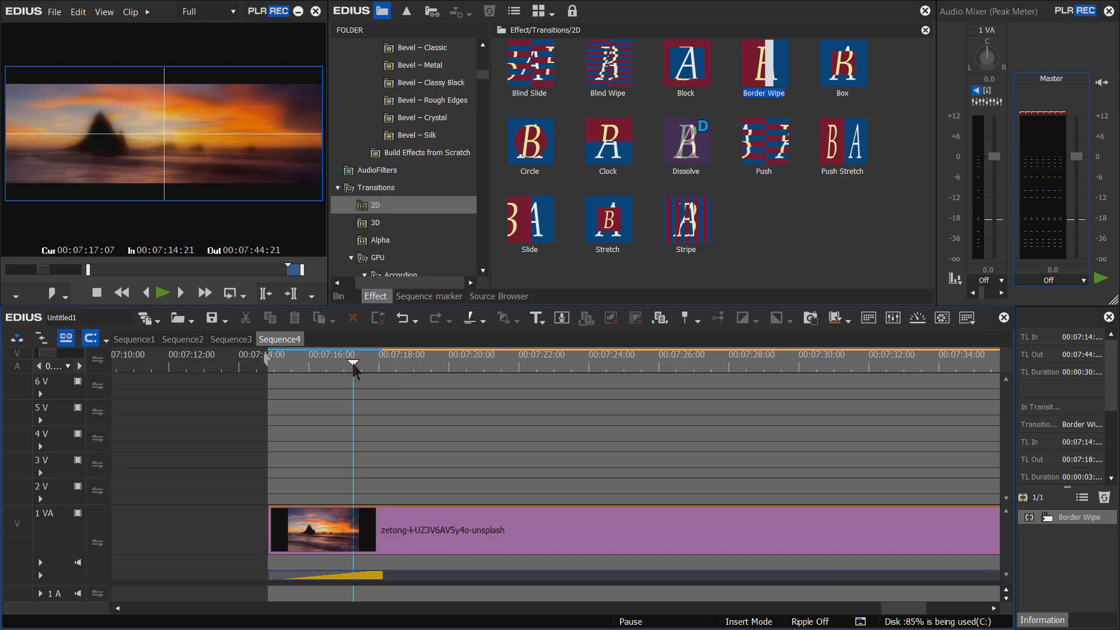
pyautogui.scroll(-1, 354, 368)
pyautogui.scroll(-1, 380, 438)
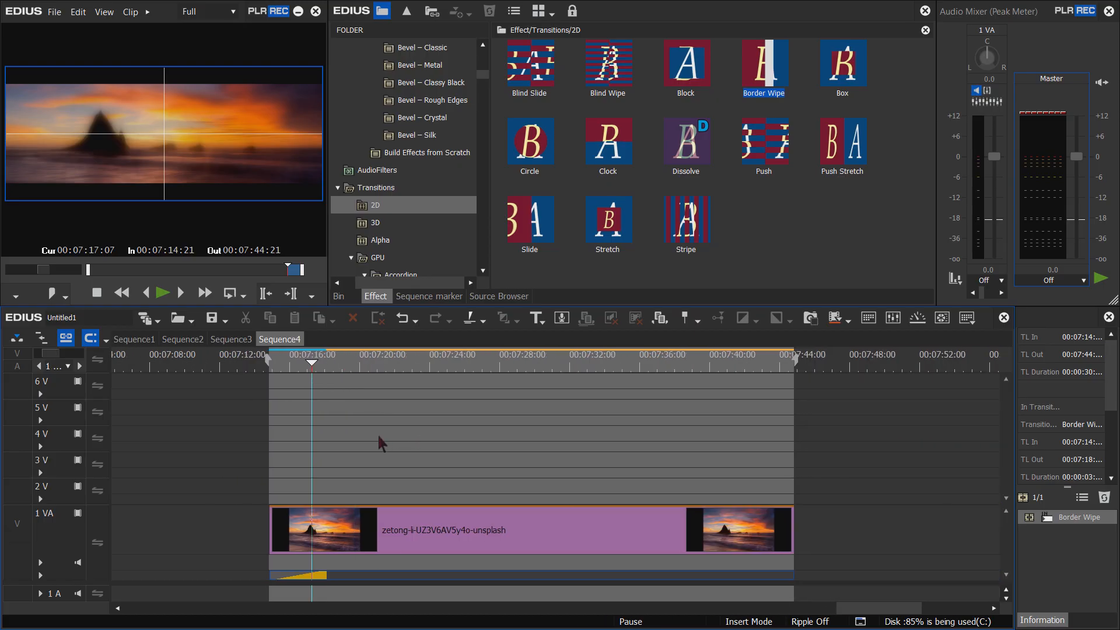
pyautogui.moveTo(340, 366)
pyautogui.mouseDown()
pyautogui.moveTo(399, 373)
pyautogui.moveTo(315, 381)
pyautogui.moveTo(344, 387)
pyautogui.mouseUp()
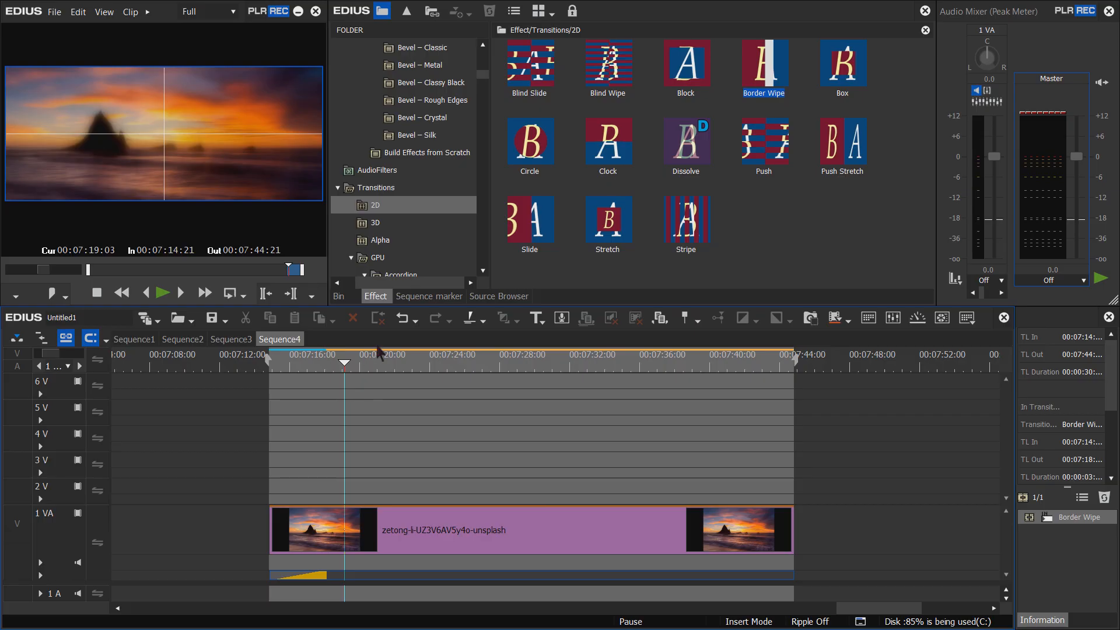
pyautogui.click(341, 296)
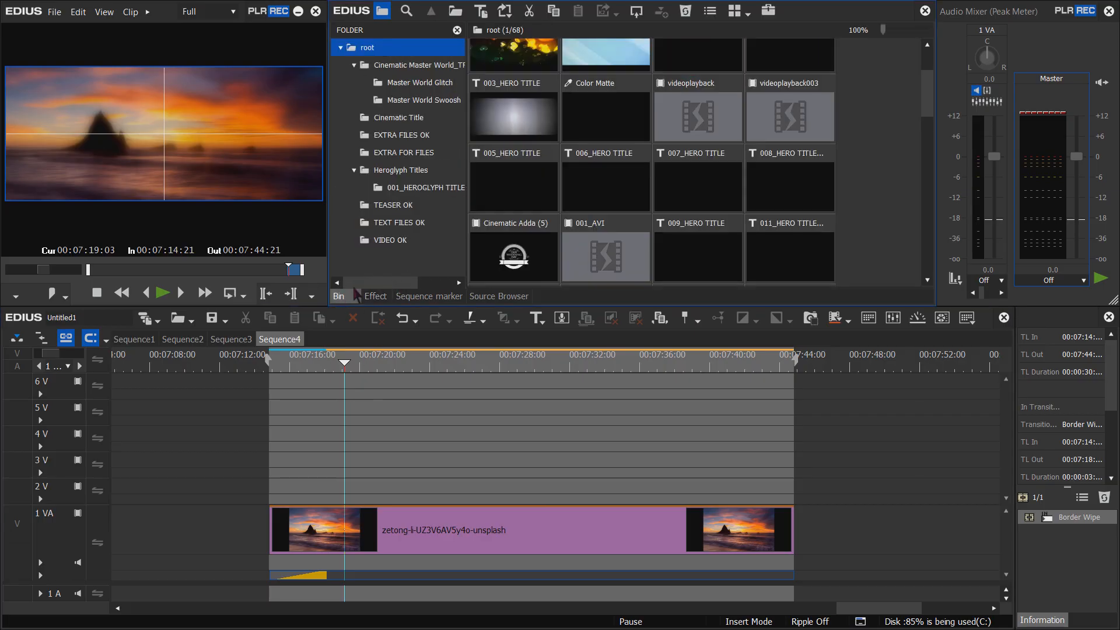
pyautogui.click(420, 120)
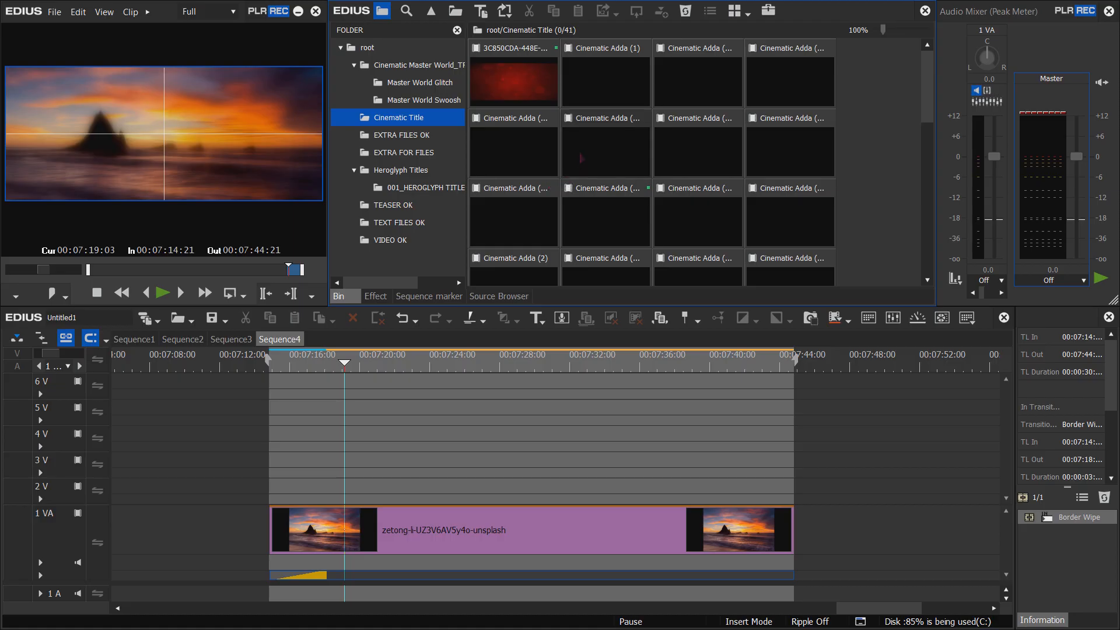
# - Preview the title clips Cinematic Adda (1), (10) and (11) from the Cinematic Title folder
pyautogui.doubleClick(601, 76)
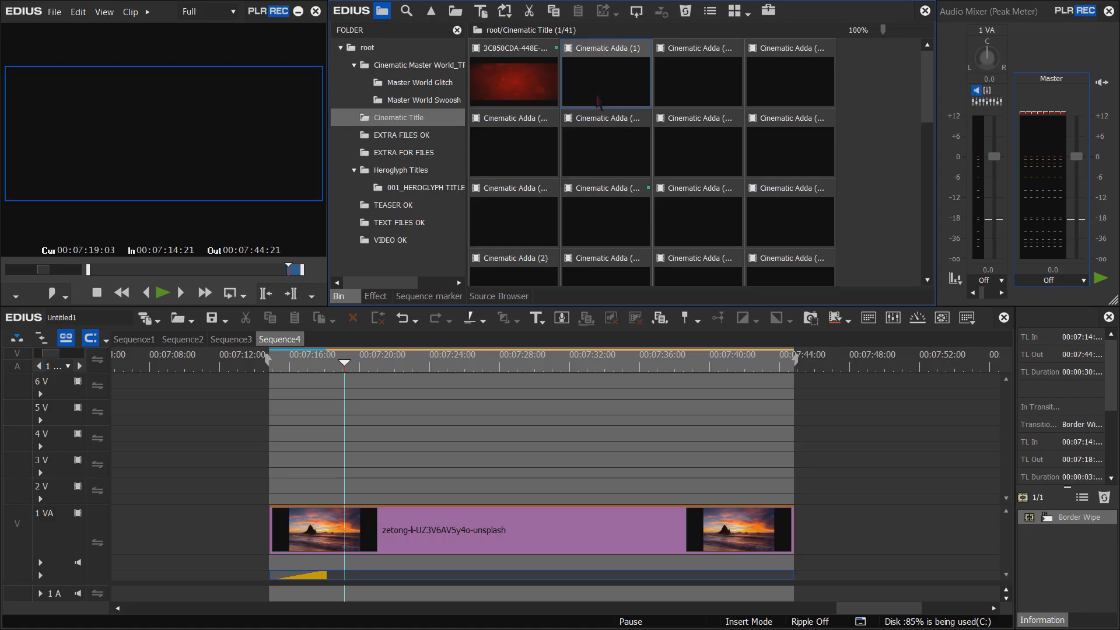
pyautogui.click(148, 271)
pyautogui.press('space')
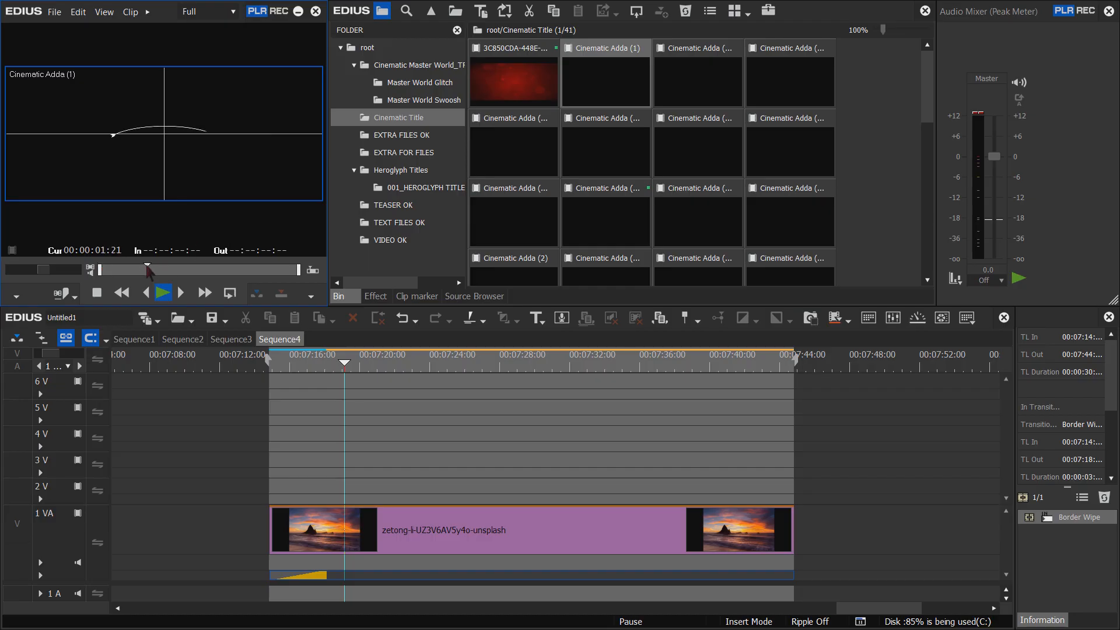
pyautogui.doubleClick(689, 85)
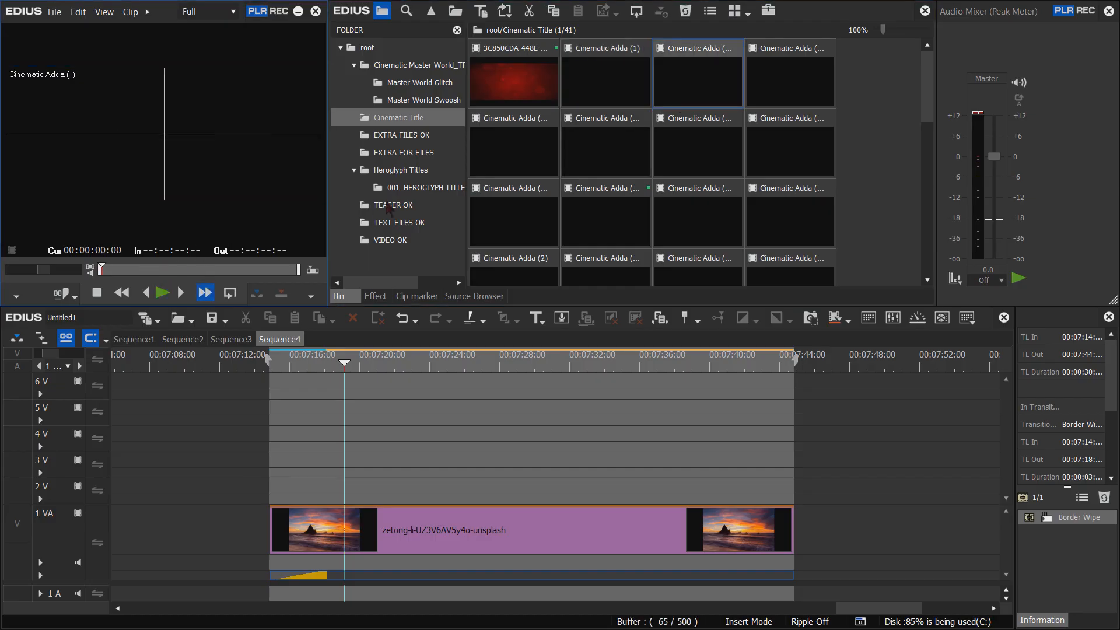
pyautogui.press('l')
pyautogui.press('k')
pyautogui.doubleClick(777, 95)
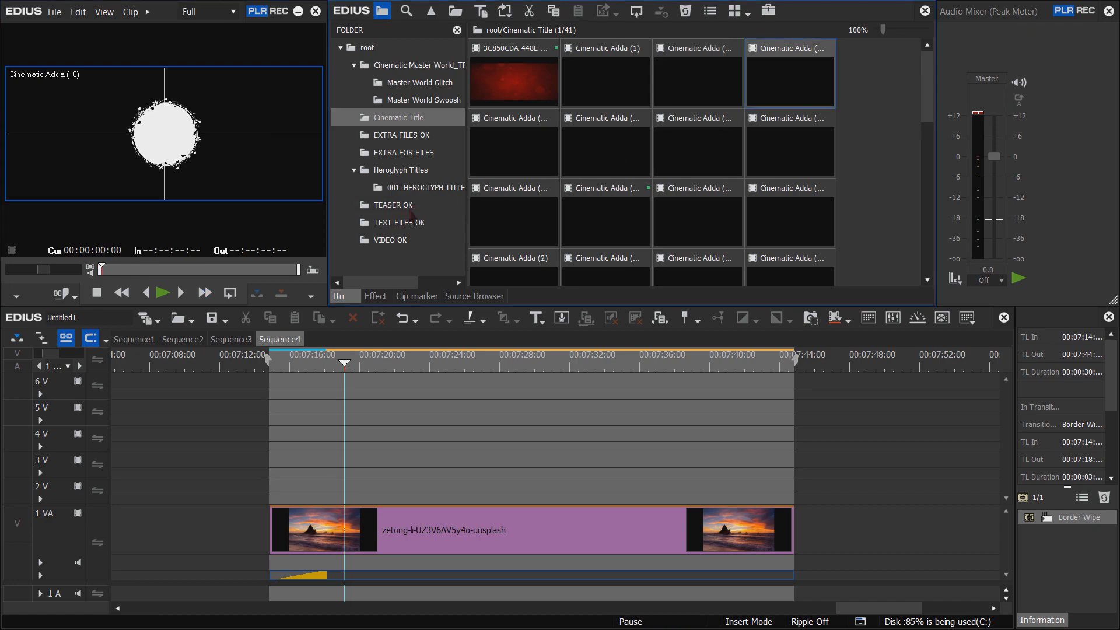
pyautogui.press('space')
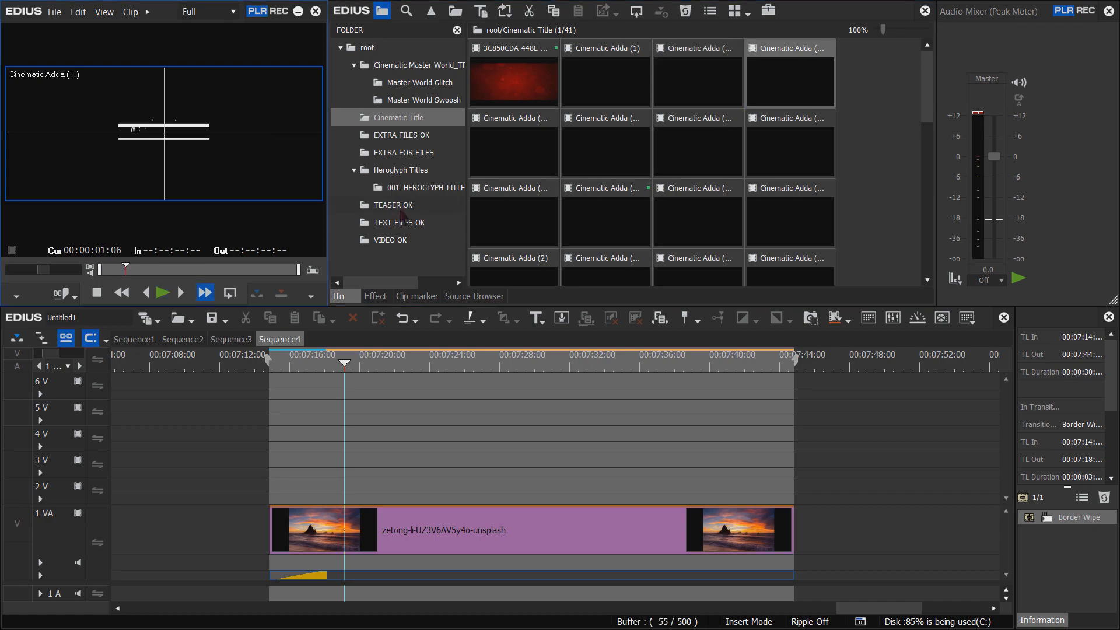
pyautogui.press('space')
# - Preview the title clips Cinematic Adda (12), (13) and (14) in the player
pyautogui.doubleClick(523, 158)
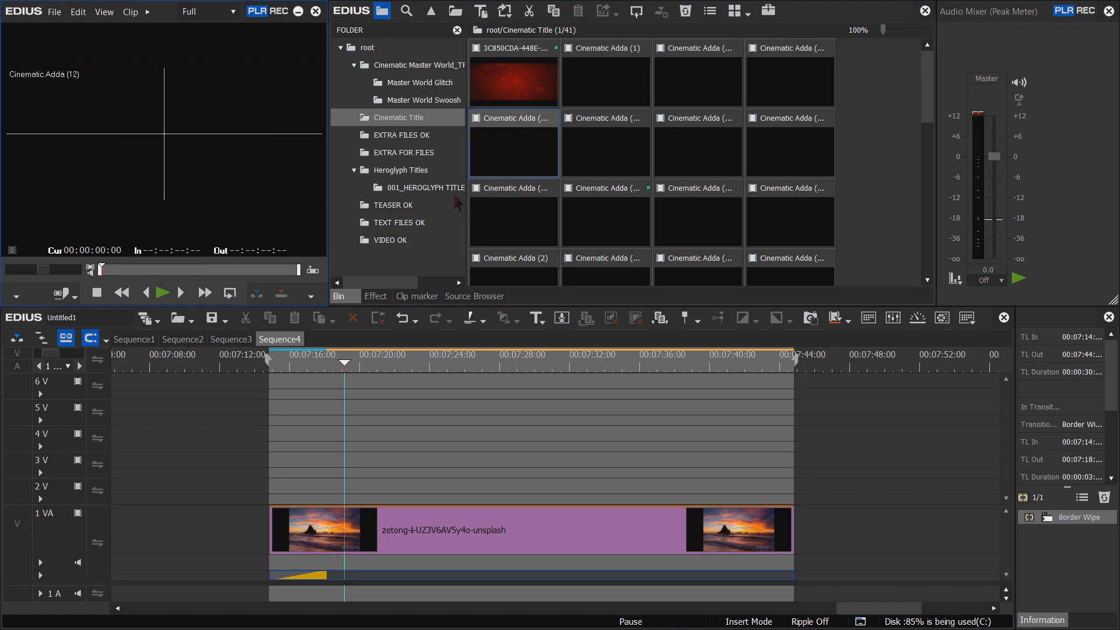
pyautogui.press('l')
pyautogui.doubleClick(607, 163)
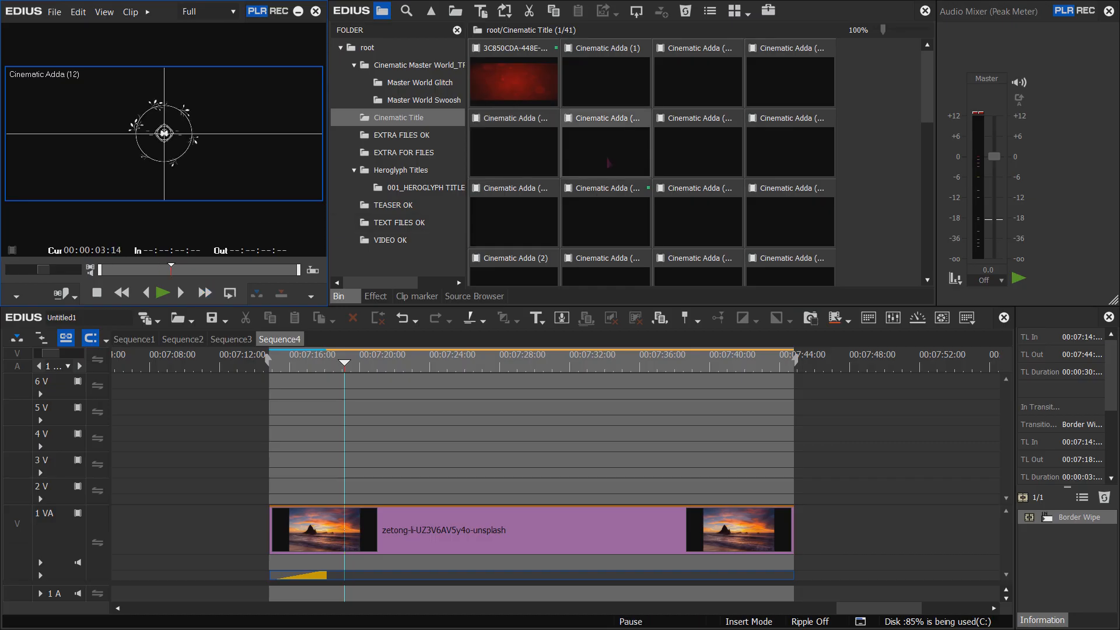
pyautogui.press('space')
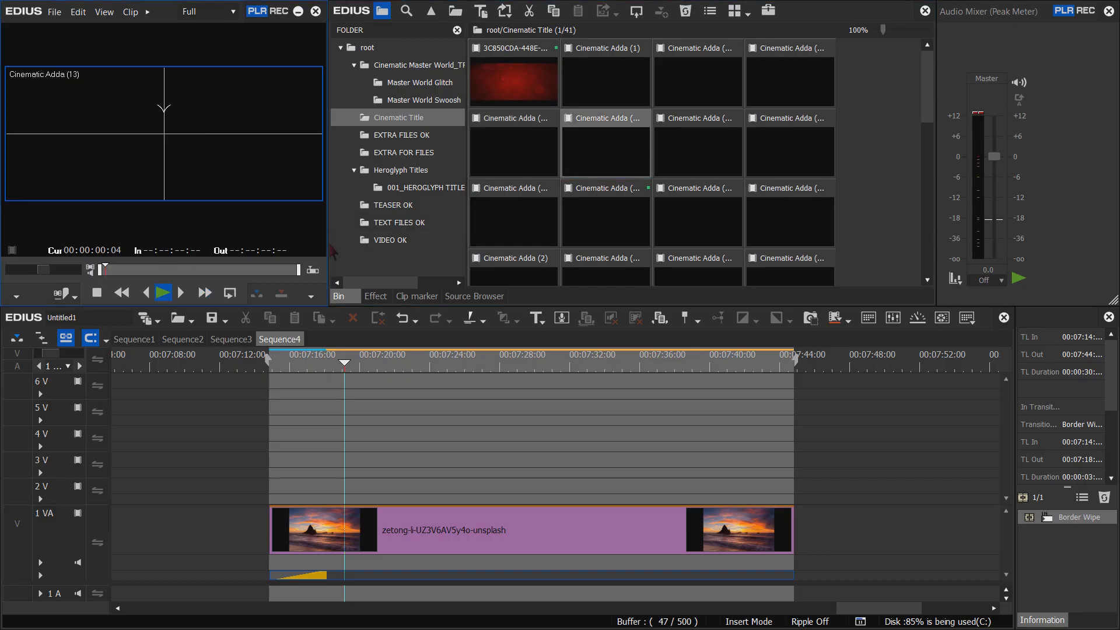
pyautogui.press('l')
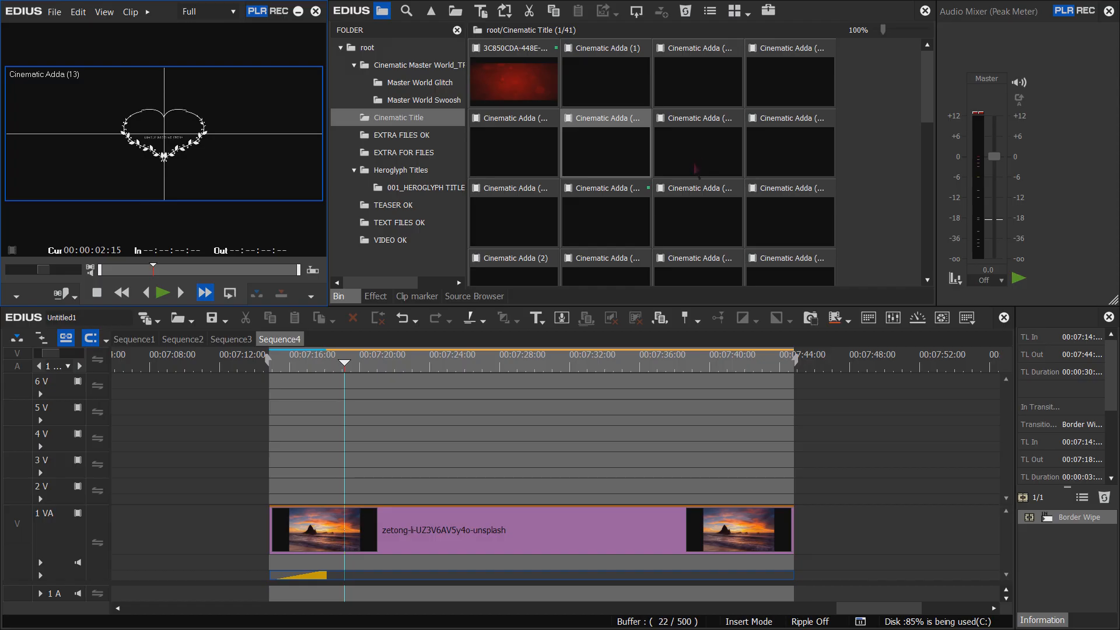
pyautogui.doubleClick(696, 160)
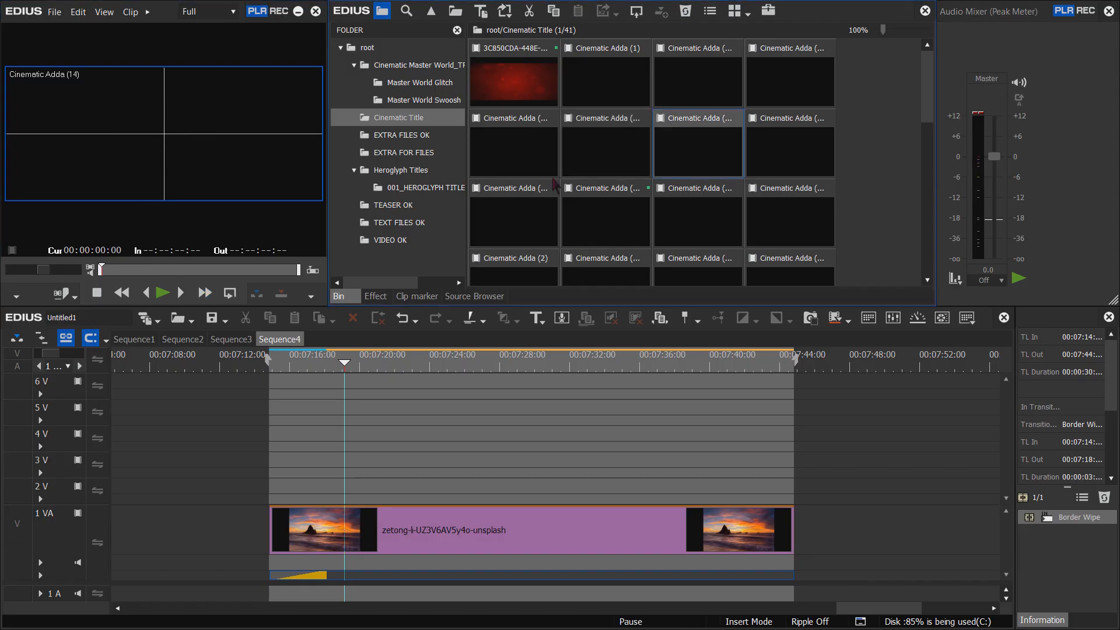
pyautogui.press('space')
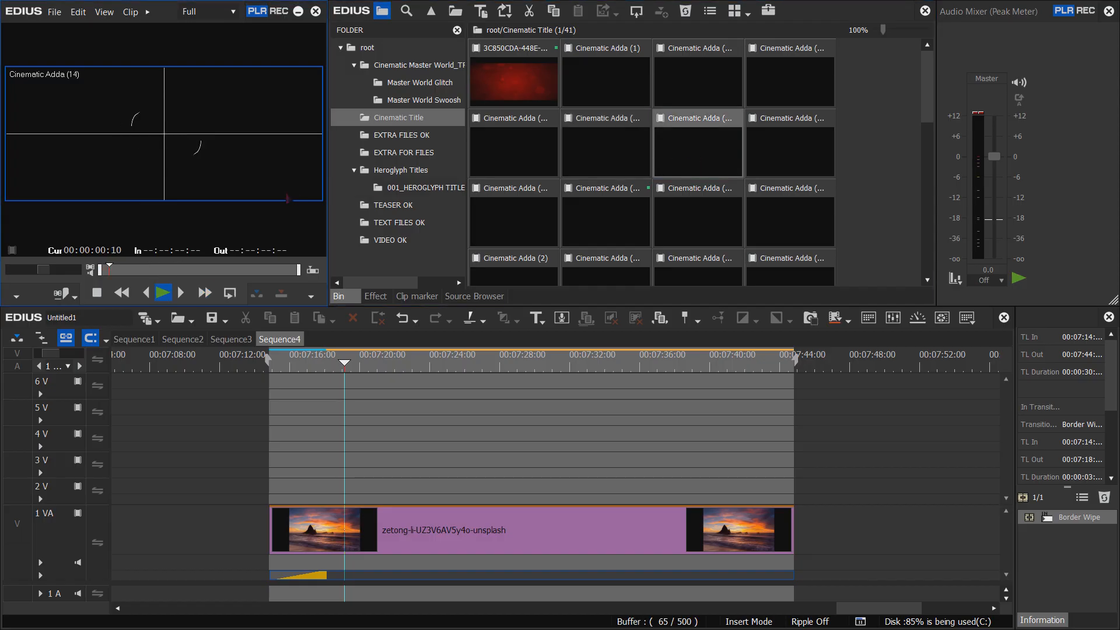
pyautogui.press('space')
# - Preview the title clips Cinematic Adda (15) and (16) in the player
pyautogui.doubleClick(795, 164)
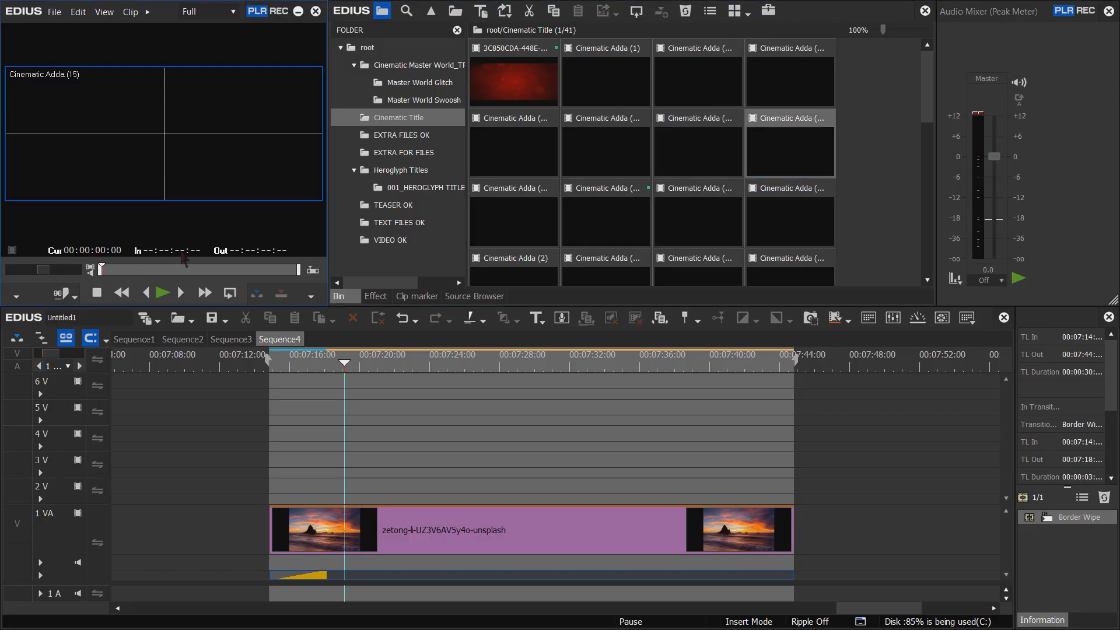
pyautogui.press('space')
pyautogui.press('l')
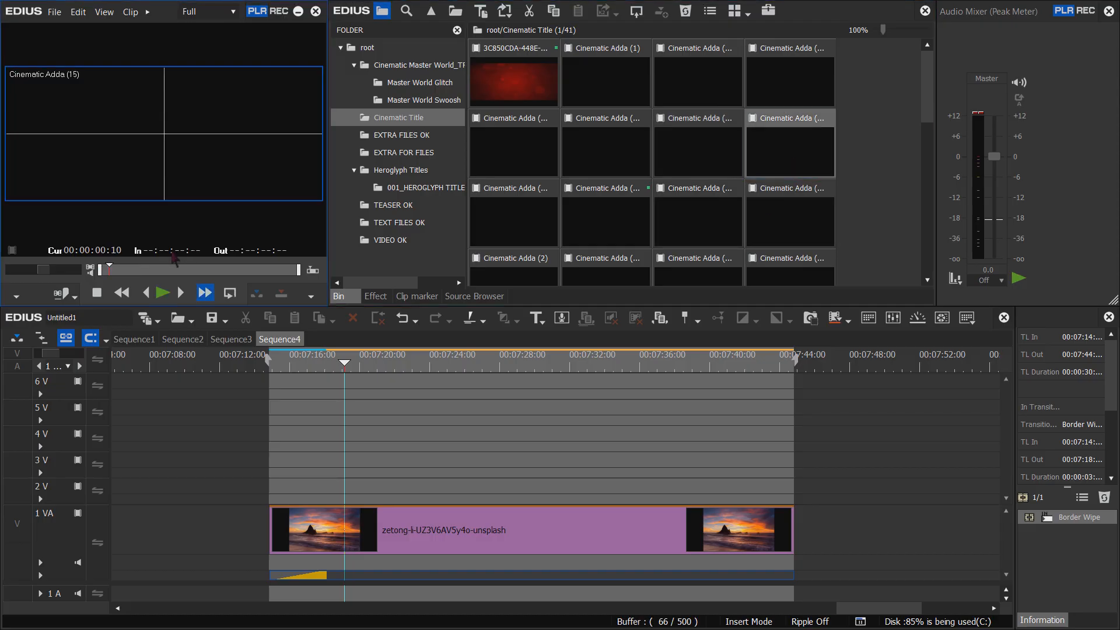
pyautogui.press('space')
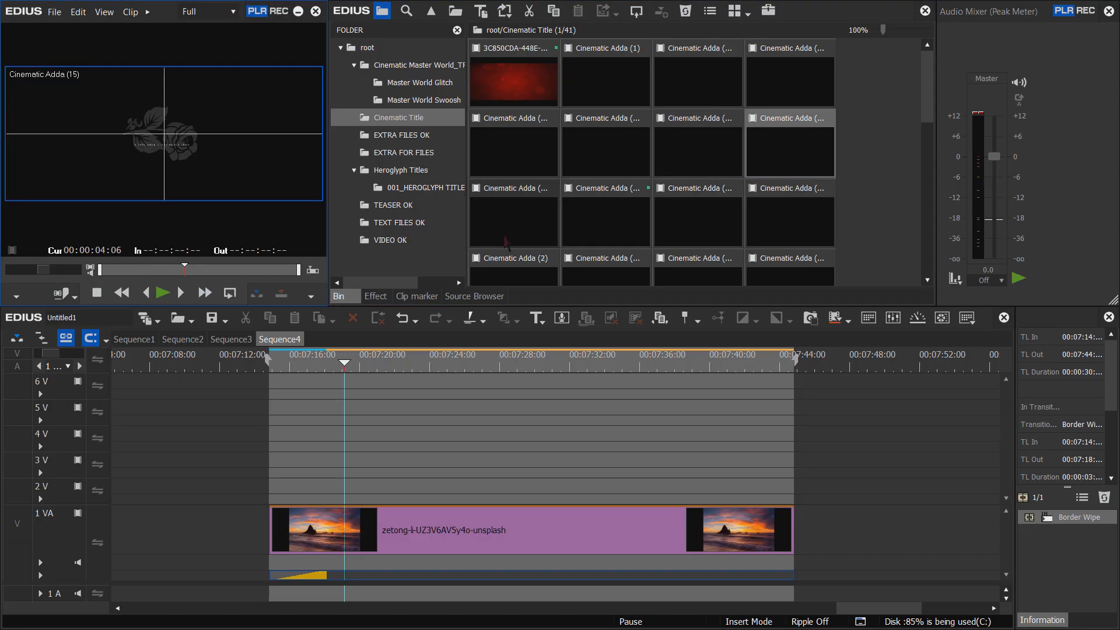
pyautogui.doubleClick(505, 242)
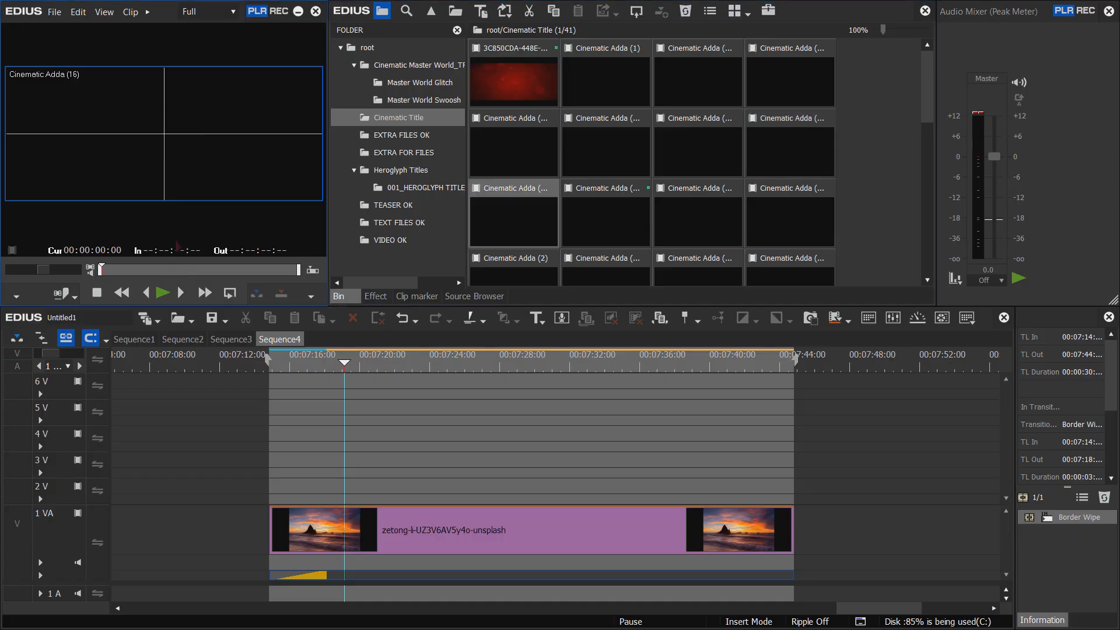
pyautogui.press('l')
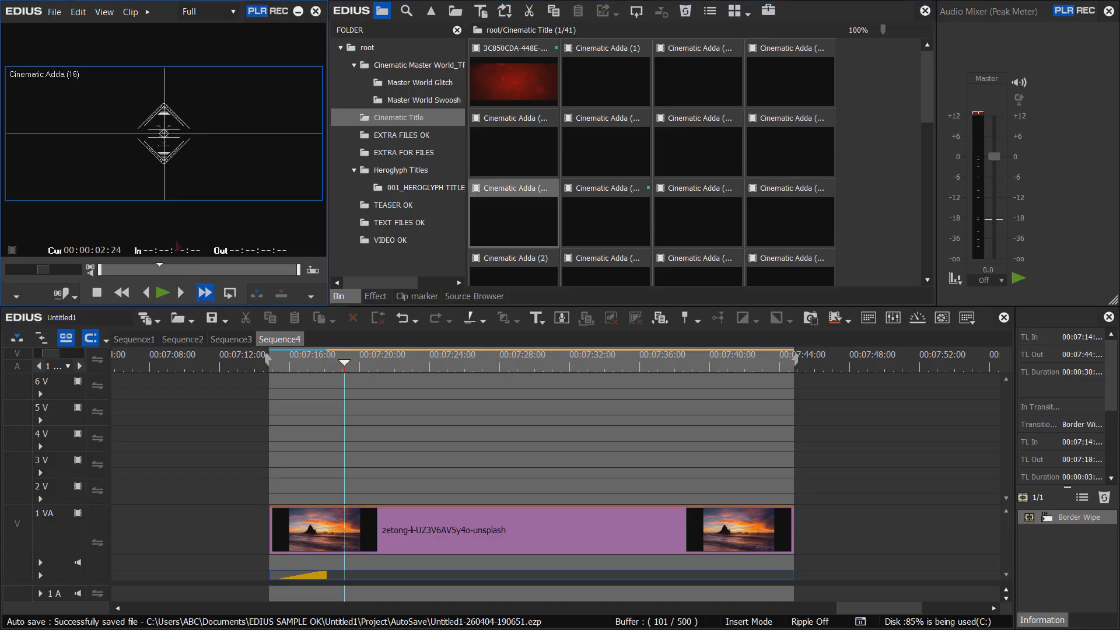
pyautogui.press('space')
# - Preview the title clip Cinematic Adda (17) and place it on track 2 V, starting where the Border Wipe ends
pyautogui.doubleClick(587, 235)
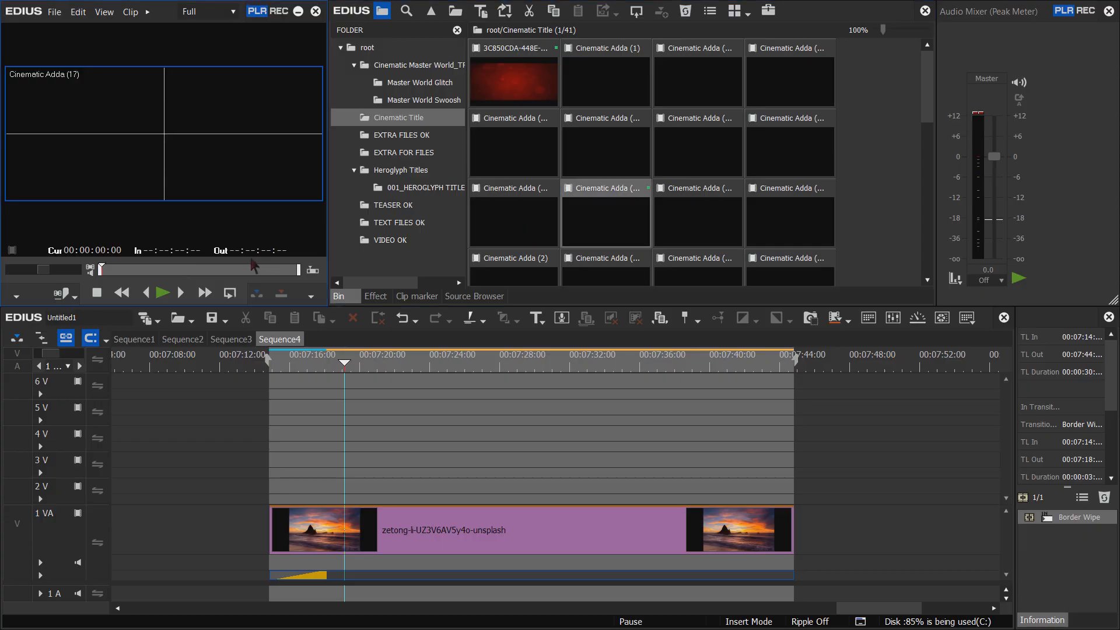
pyautogui.press('space')
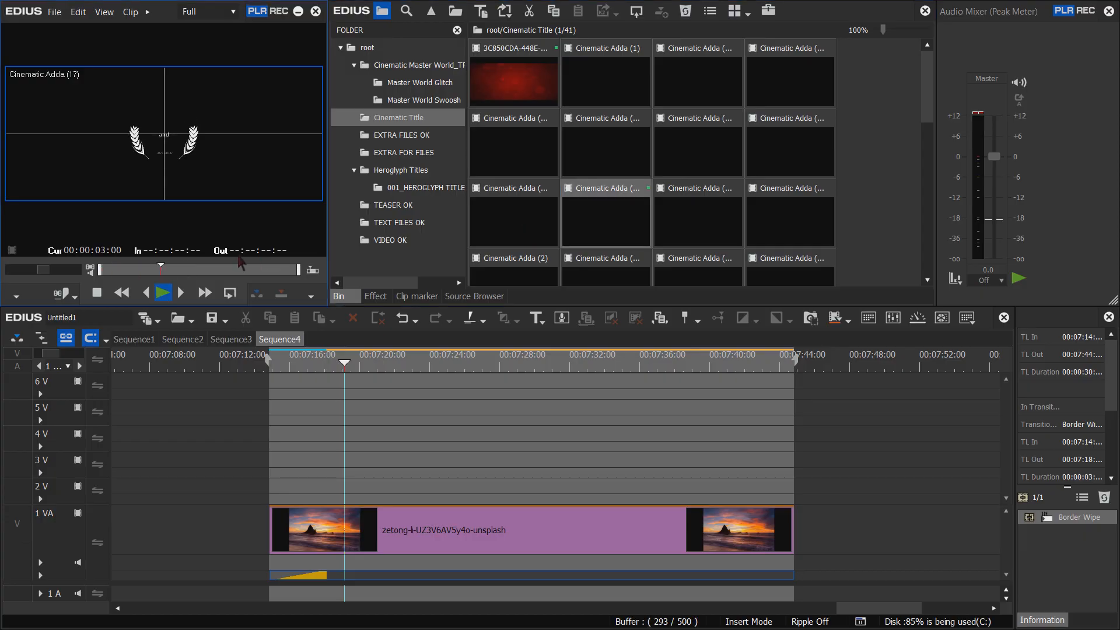
pyautogui.press('space')
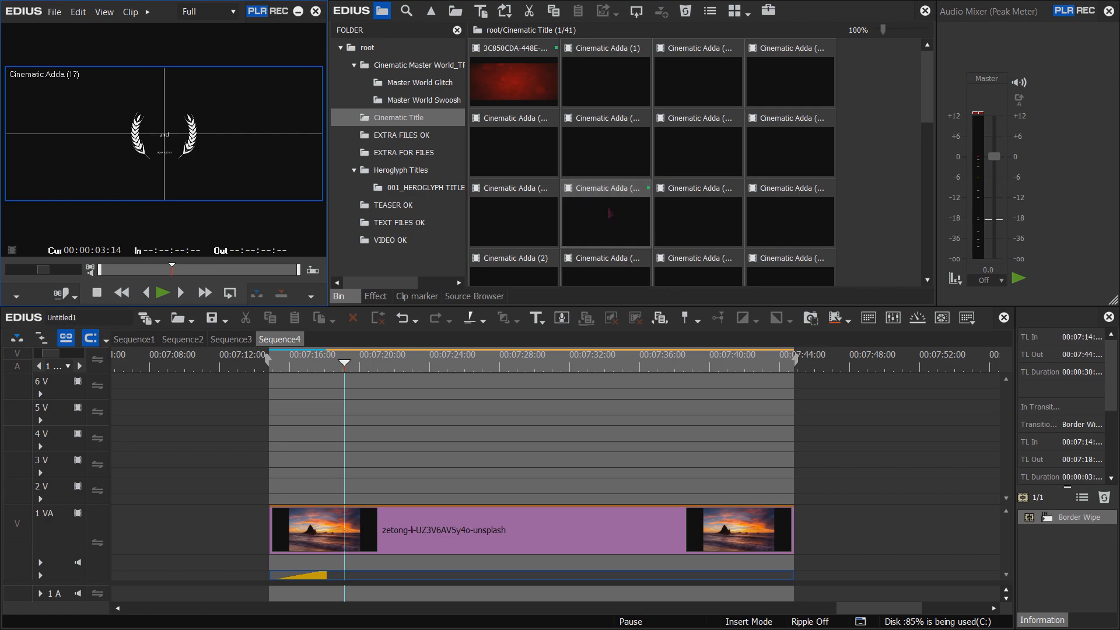
pyautogui.moveTo(607, 213); pyautogui.dragTo(322, 493)
# - Scrub through the title clip over the sunset background, and play it full screen from its start at 00:07:18:02
pyautogui.click(352, 362)
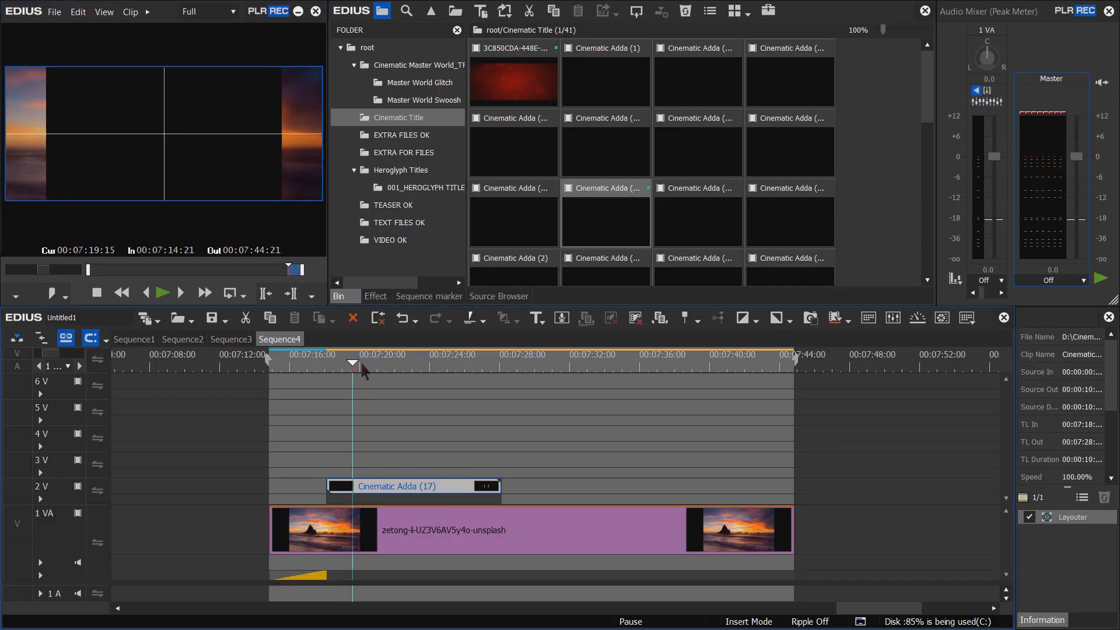
pyautogui.moveTo(361, 361); pyautogui.dragTo(387, 364)
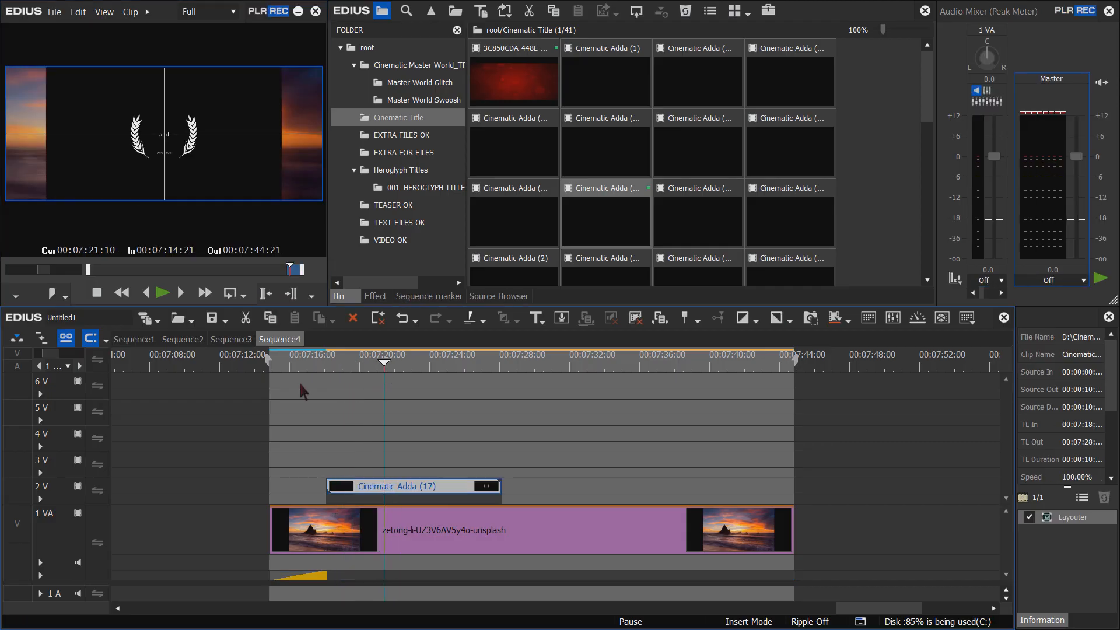
pyautogui.click(326, 366)
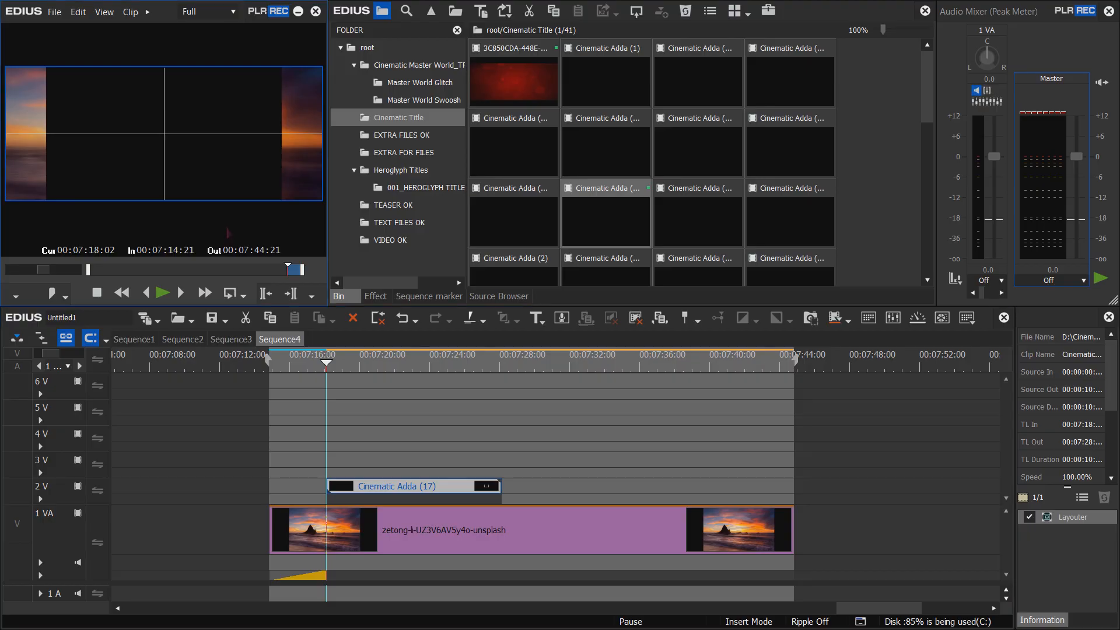
pyautogui.press('space')
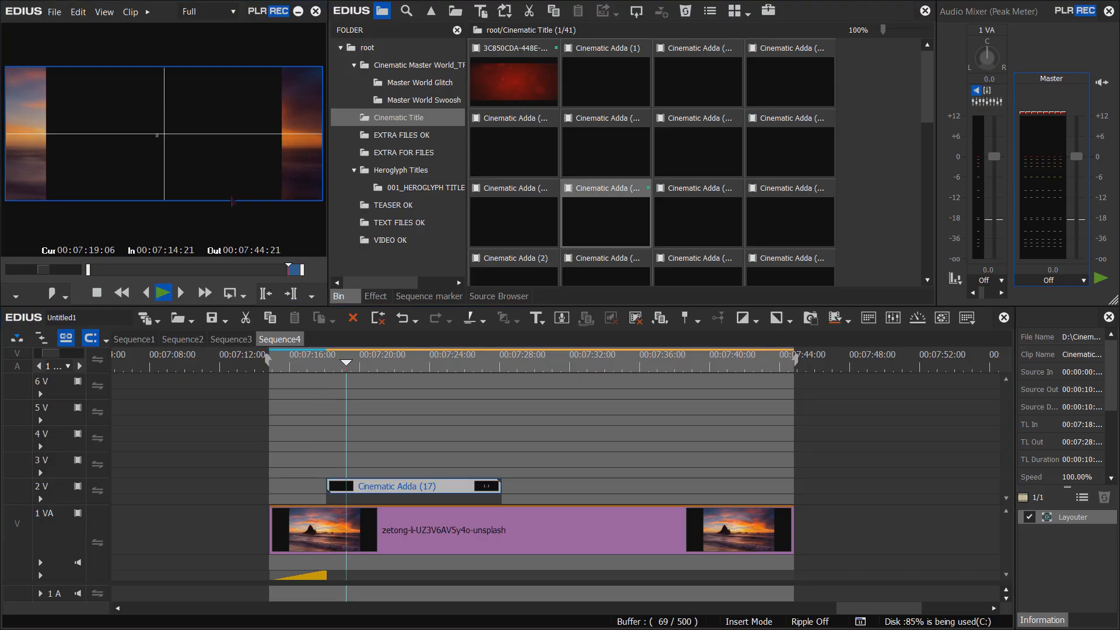
pyautogui.hotkey('ctrl', 'F11')
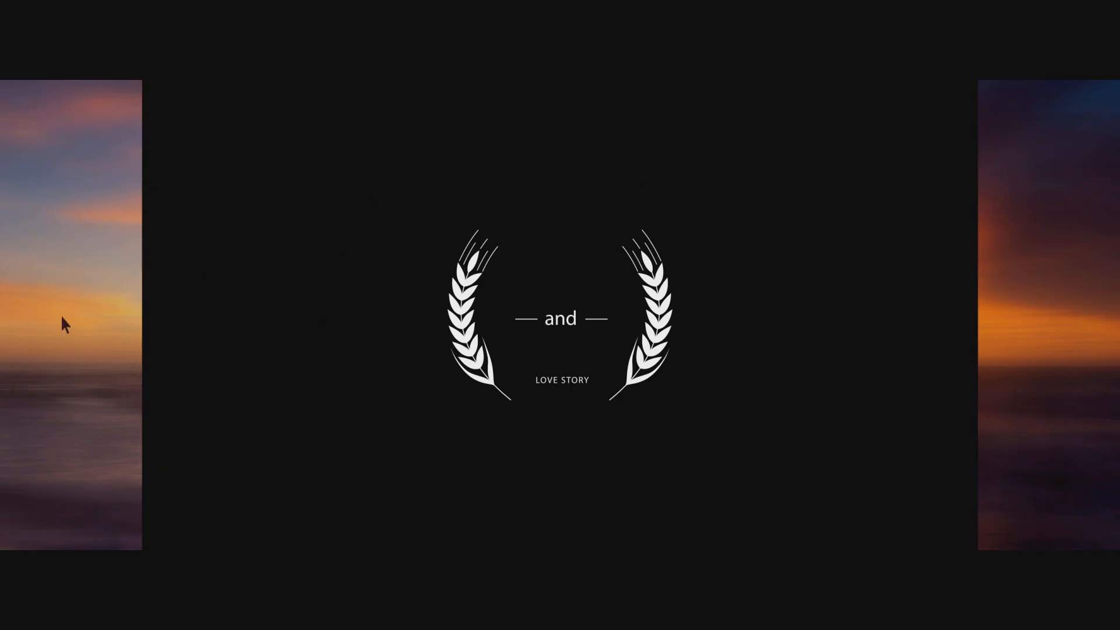
pyautogui.press('Escape')
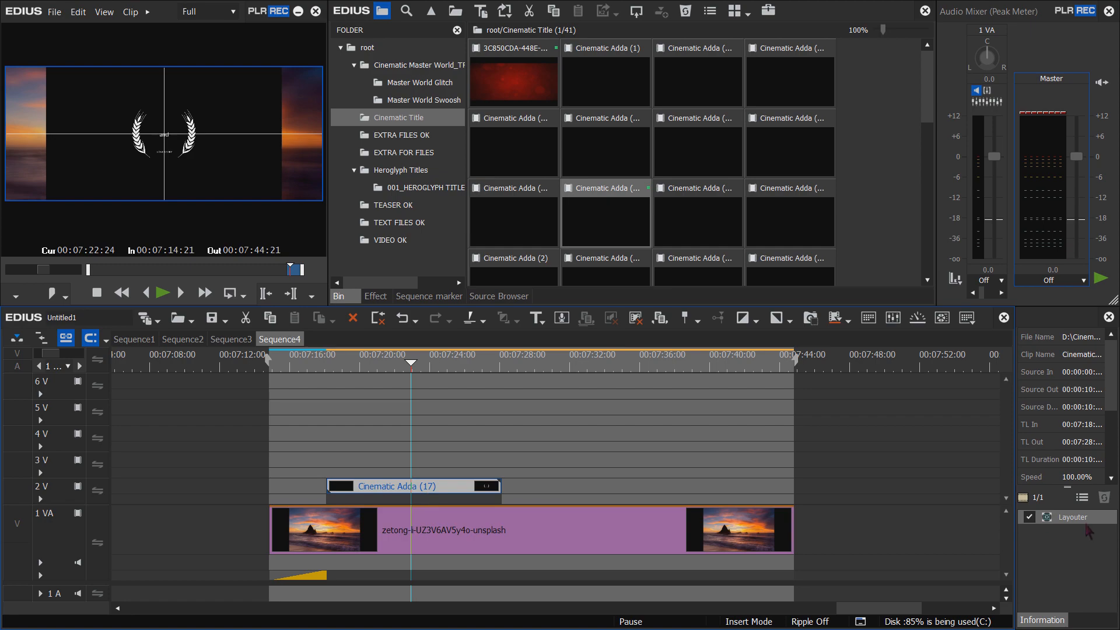
# - In the title clip's Layouter, keep the background color black and raise the background opacity to its maximum
pyautogui.click(1079, 522)
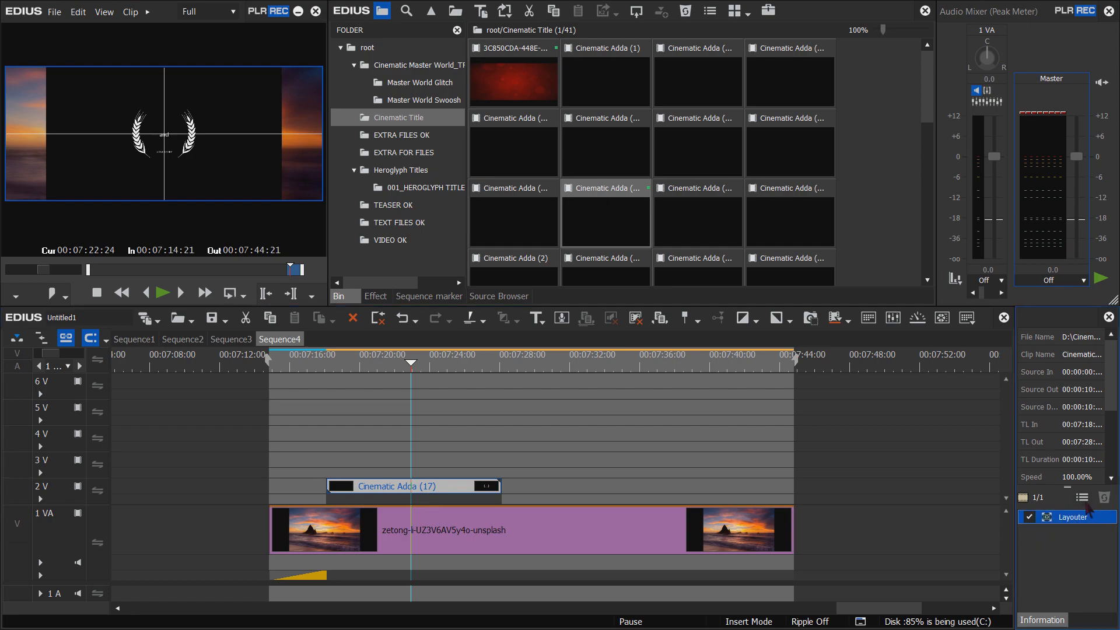
pyautogui.click(1082, 500)
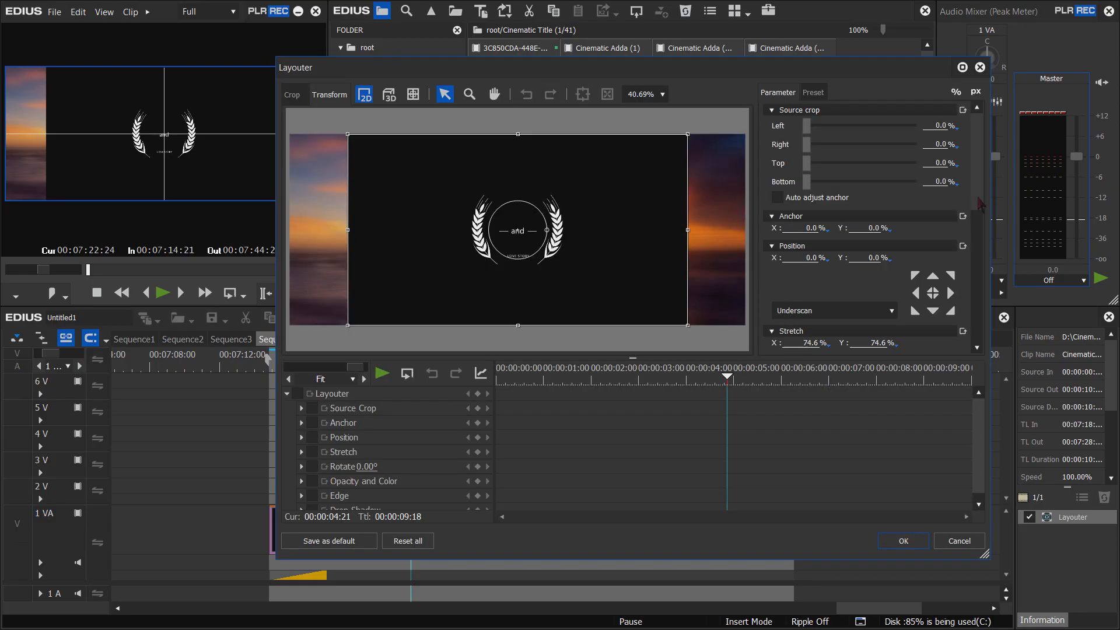
pyautogui.moveTo(977, 199); pyautogui.dragTo(978, 288)
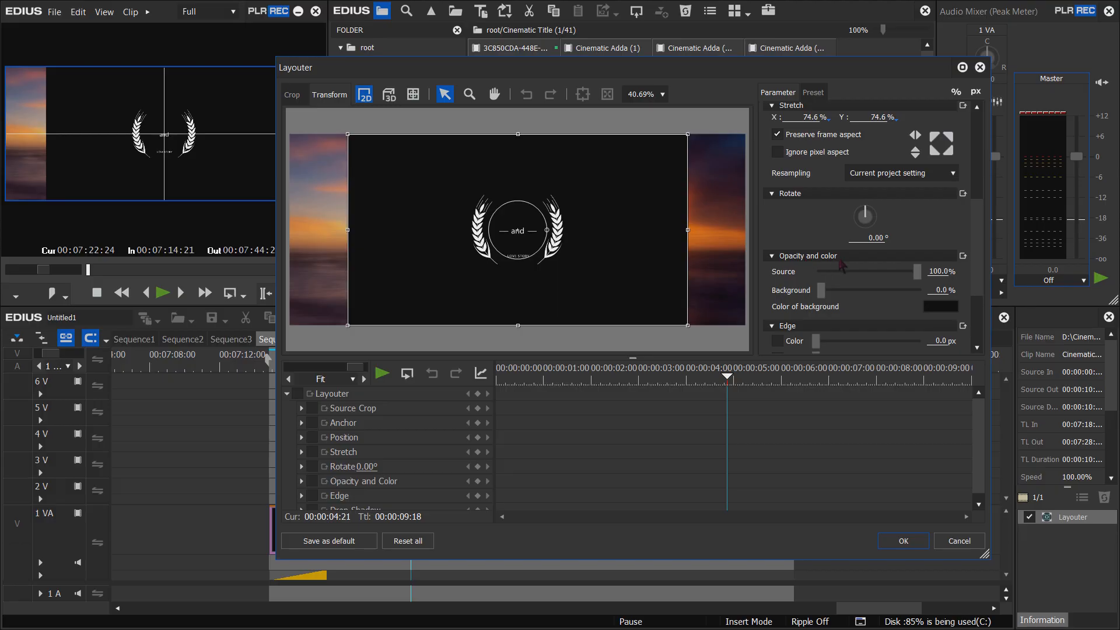
pyautogui.moveTo(979, 266); pyautogui.dragTo(979, 281)
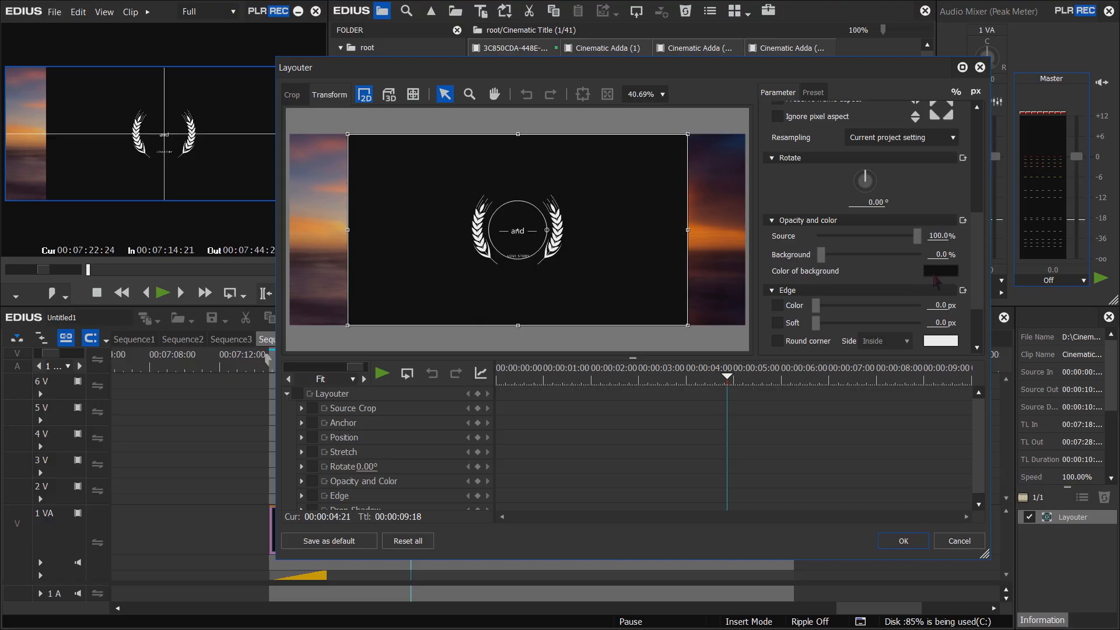
pyautogui.click(935, 280)
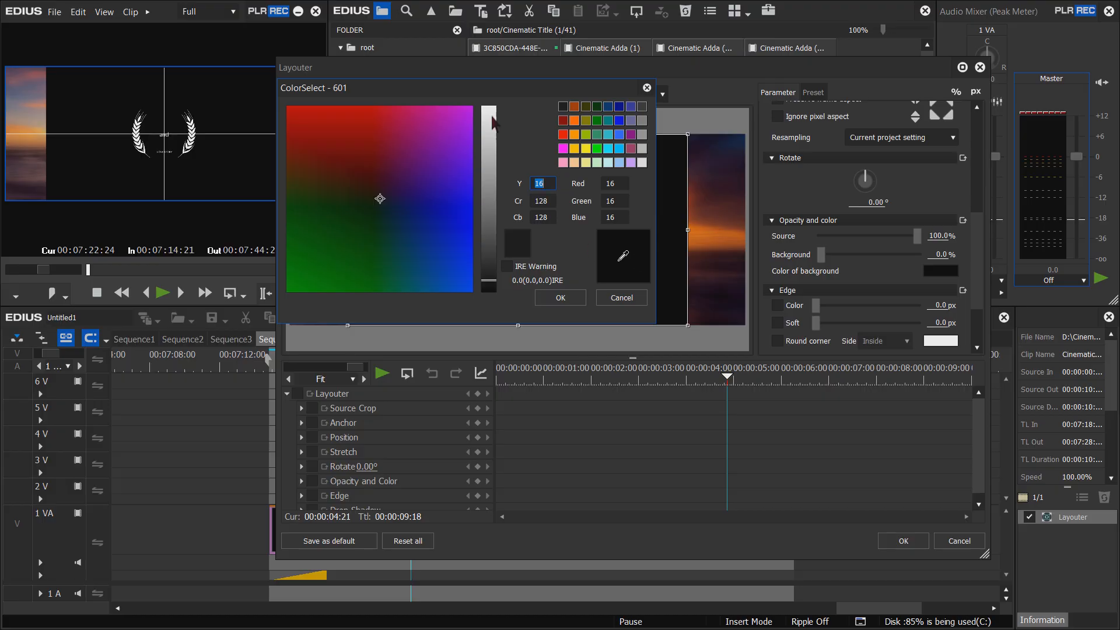
pyautogui.moveTo(467, 90); pyautogui.dragTo(417, 151)
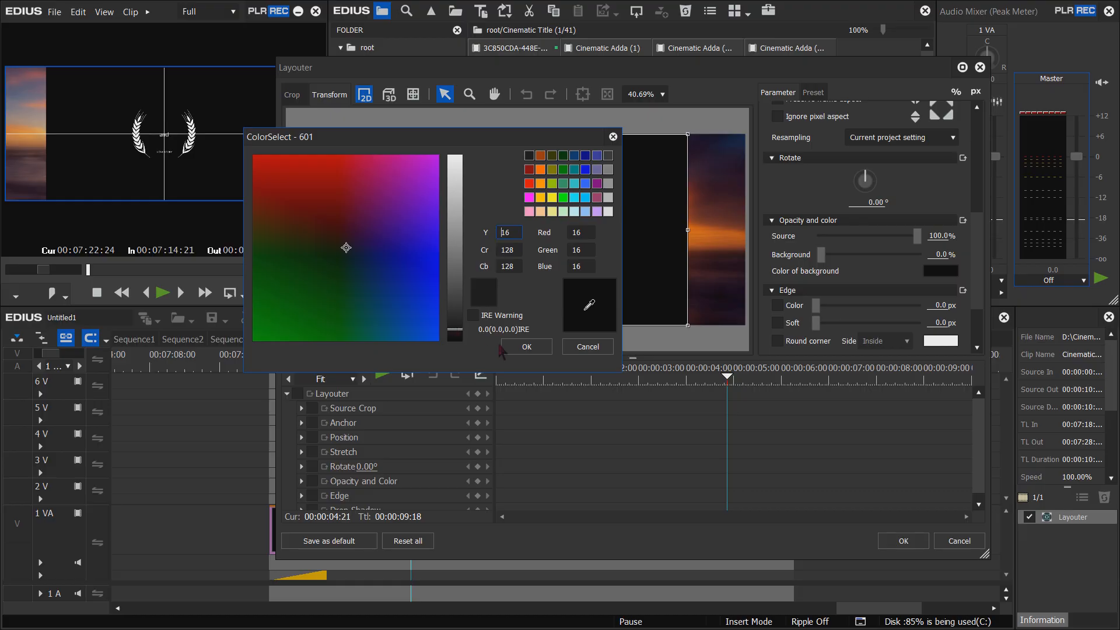
pyautogui.click(526, 347)
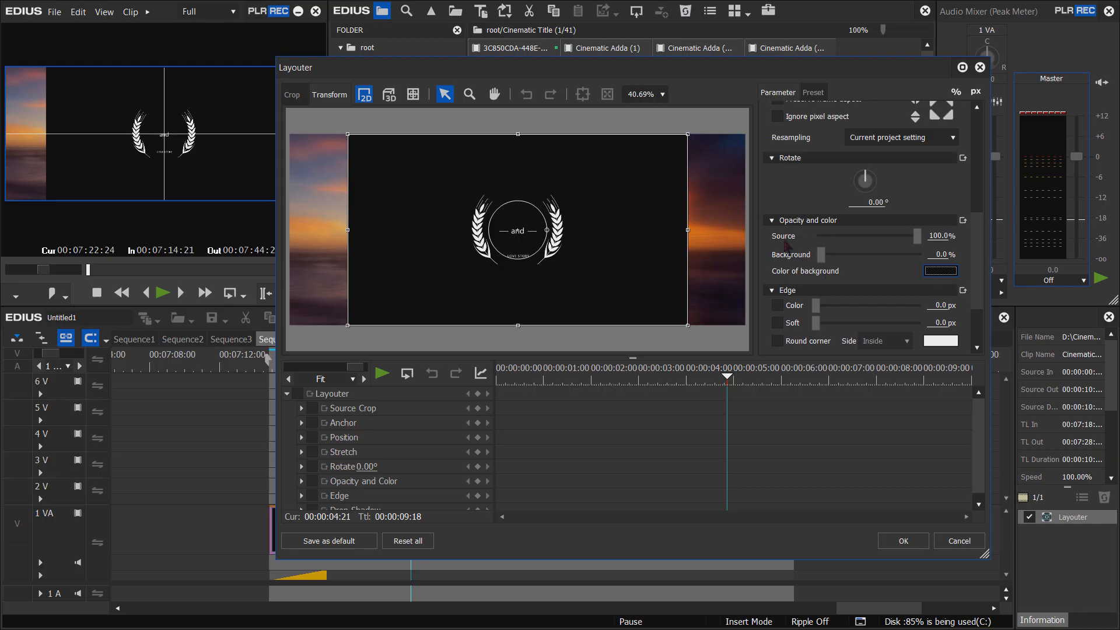
pyautogui.moveTo(821, 255); pyautogui.dragTo(945, 264)
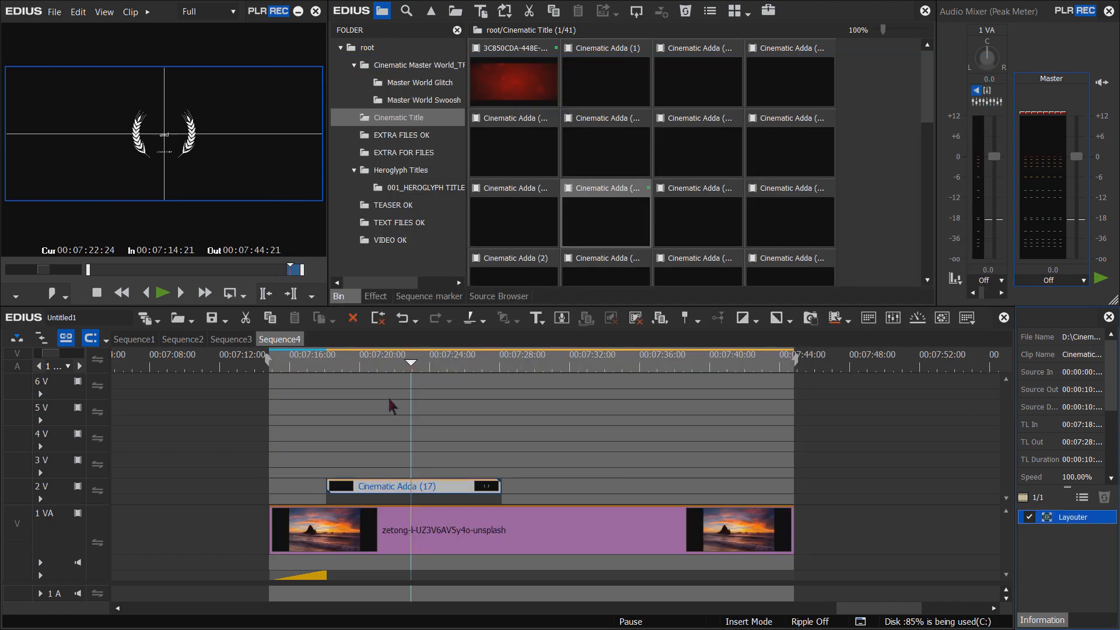
# - Play the title clip over its black background from near its start and view it full screen
pyautogui.moveTo(345, 362); pyautogui.dragTo(319, 374)
pyautogui.press('space')
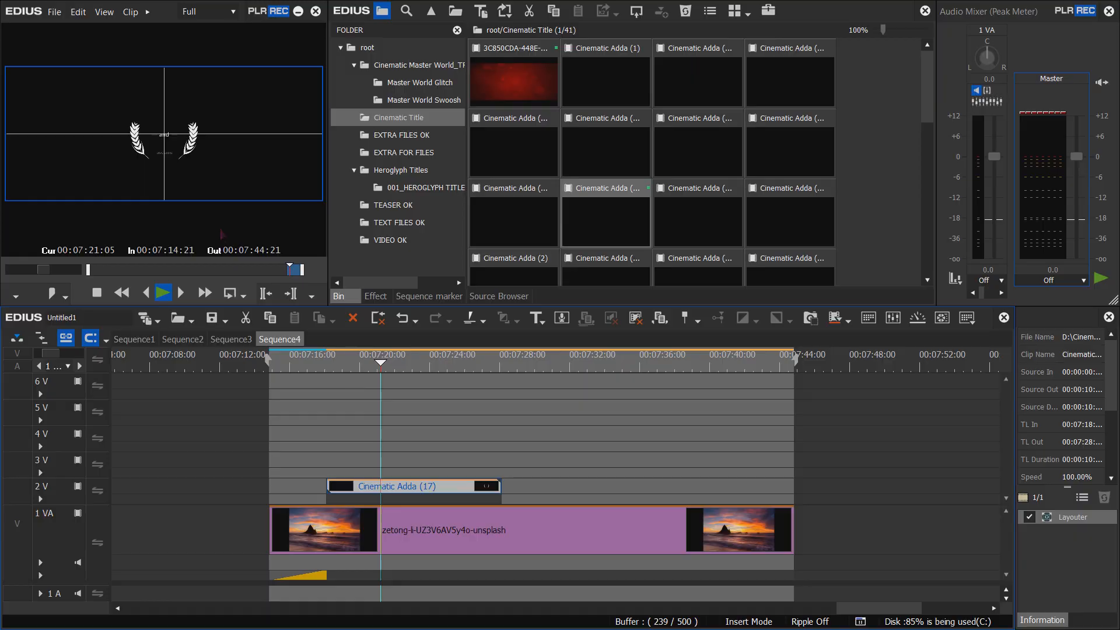
pyautogui.doubleClick(222, 235)
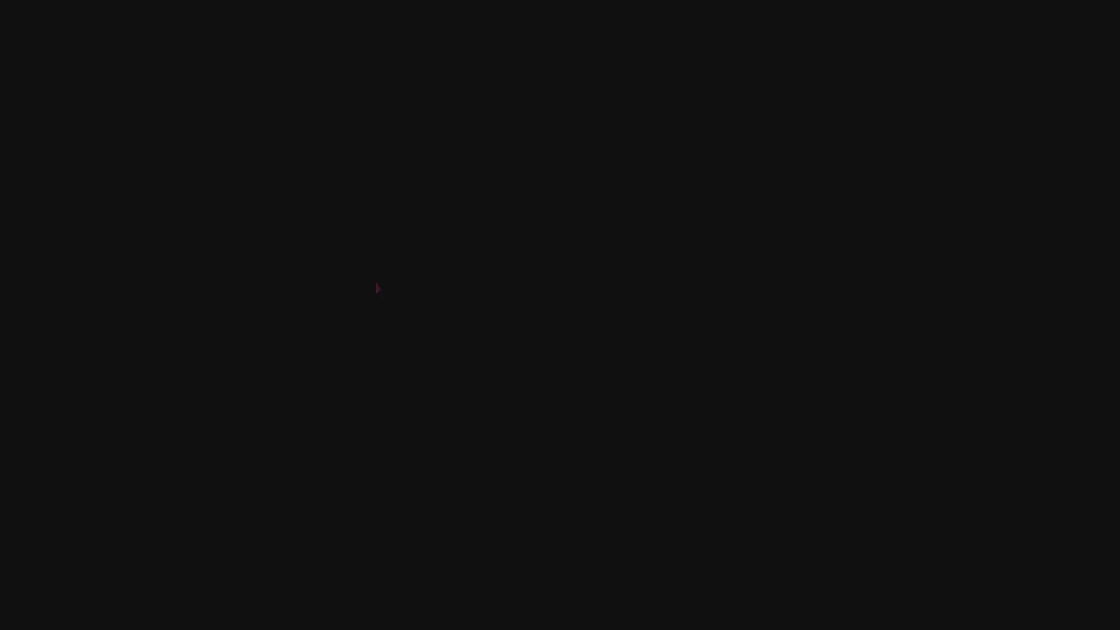
pyautogui.doubleClick(589, 289)
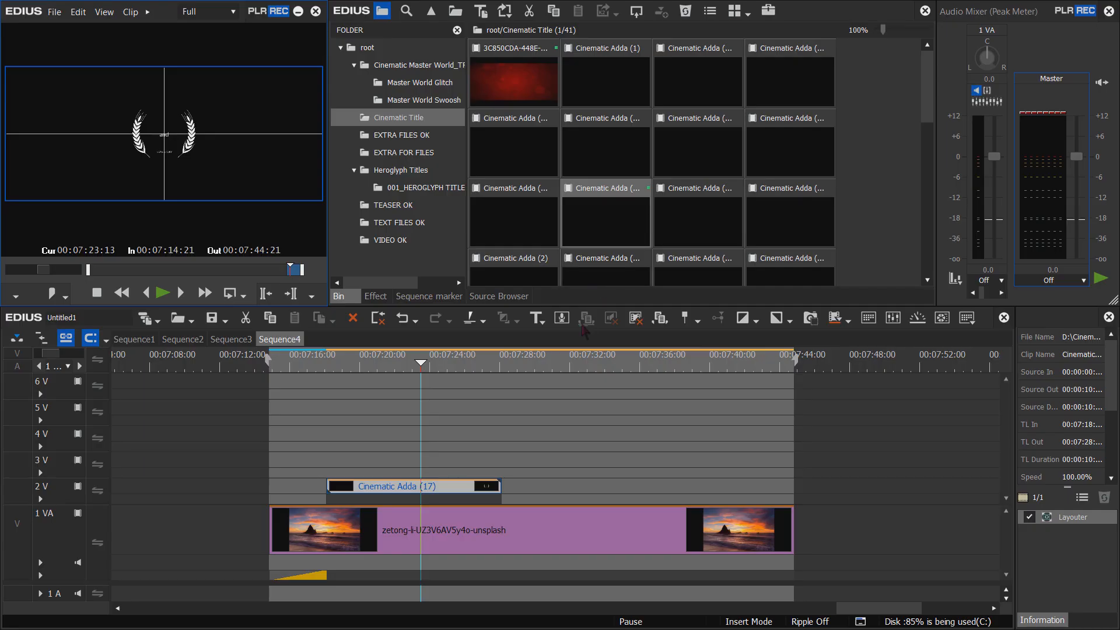
# - Apply the Screen blend keyer to the Cinematic Adda (17) clip on track 2 V
pyautogui.click(376, 296)
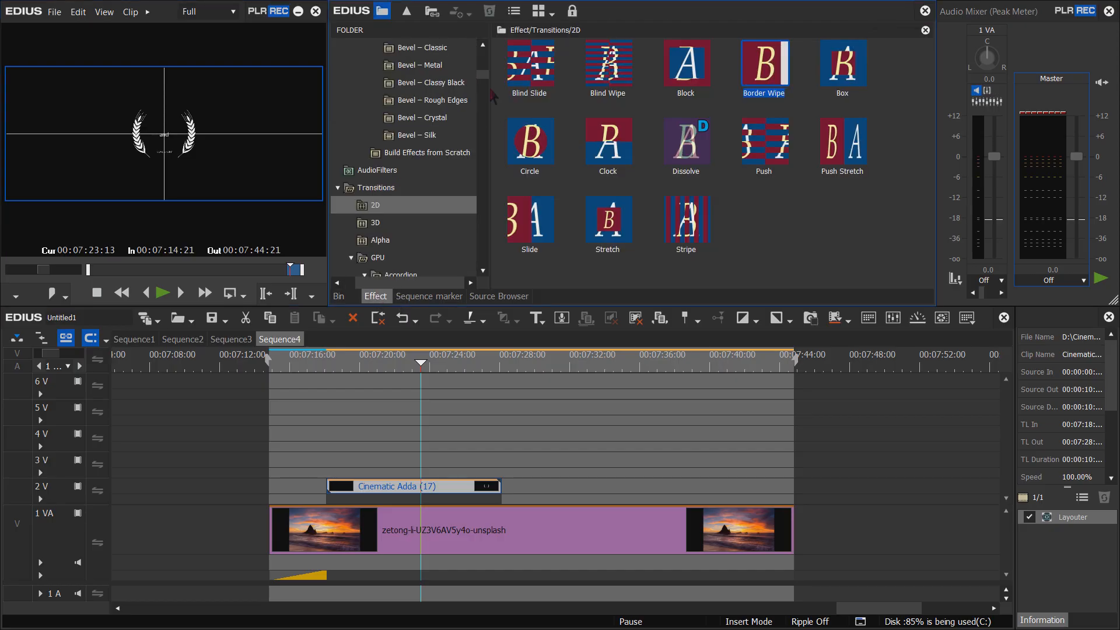
pyautogui.moveTo(483, 76); pyautogui.dragTo(492, 261)
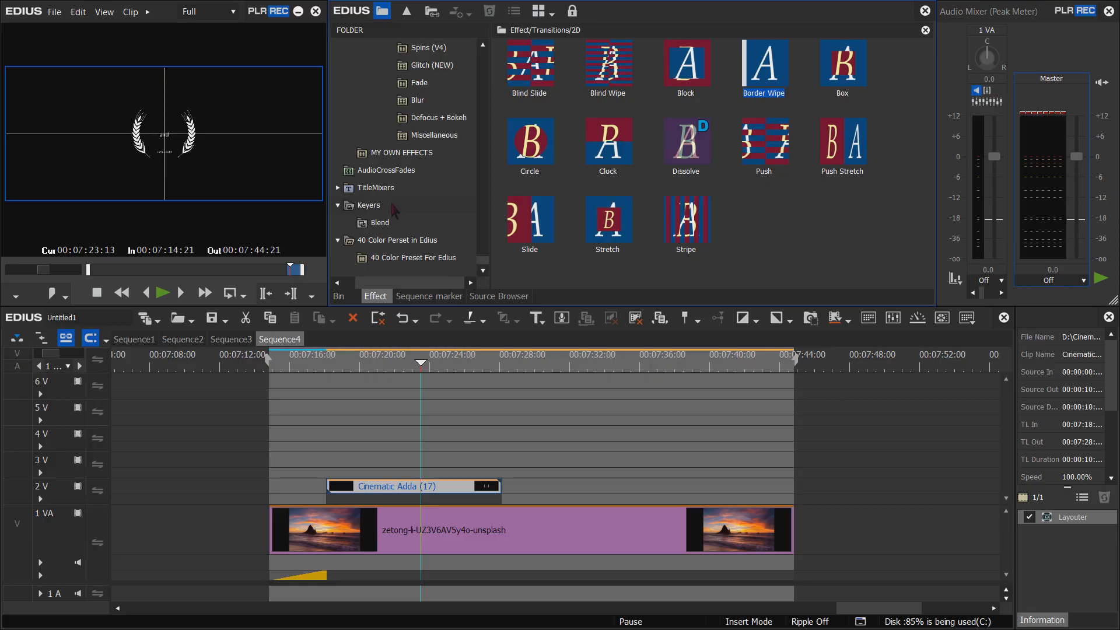
pyautogui.click(383, 224)
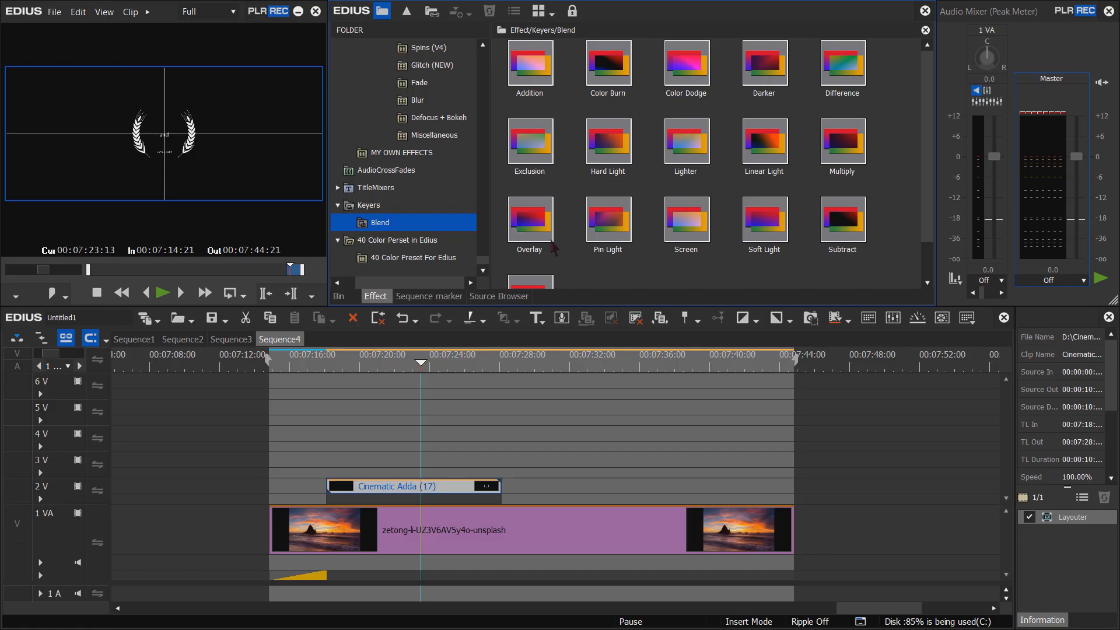
pyautogui.click(688, 233)
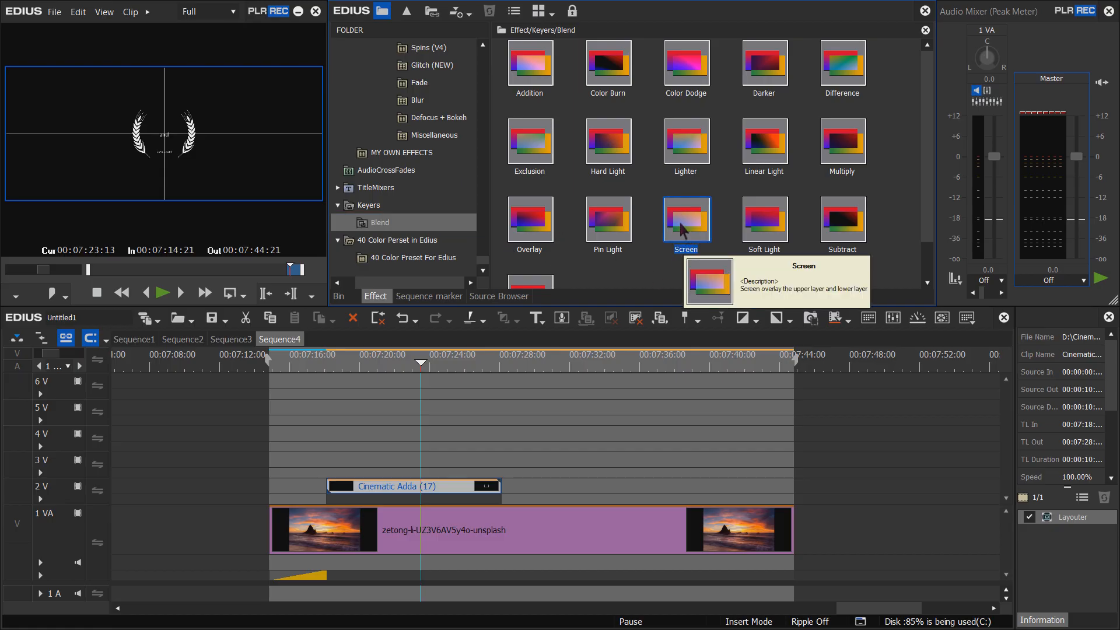
pyautogui.moveTo(685, 234); pyautogui.dragTo(432, 505)
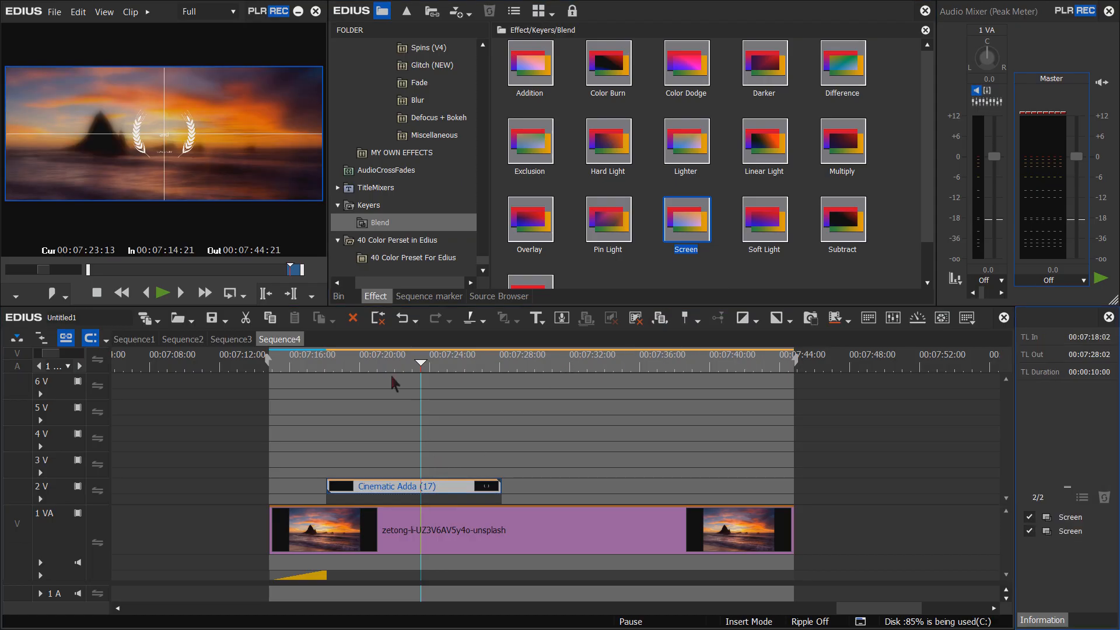
# - Review the screened title over the sunset background, scrubbing through it and viewing it full screen
pyautogui.click(360, 368)
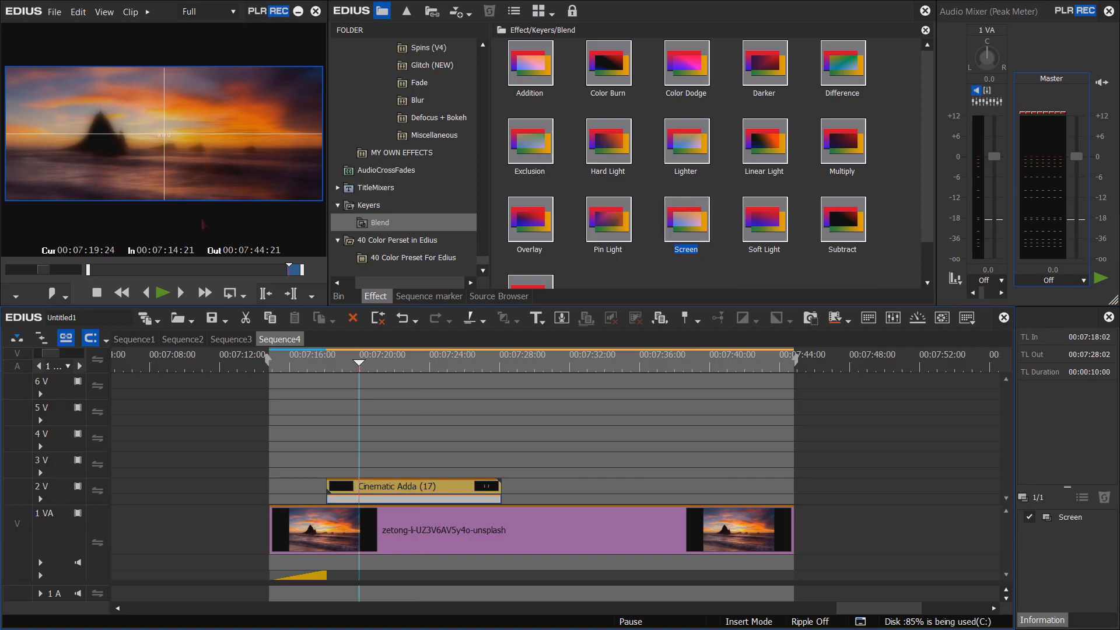
pyautogui.doubleClick(194, 197)
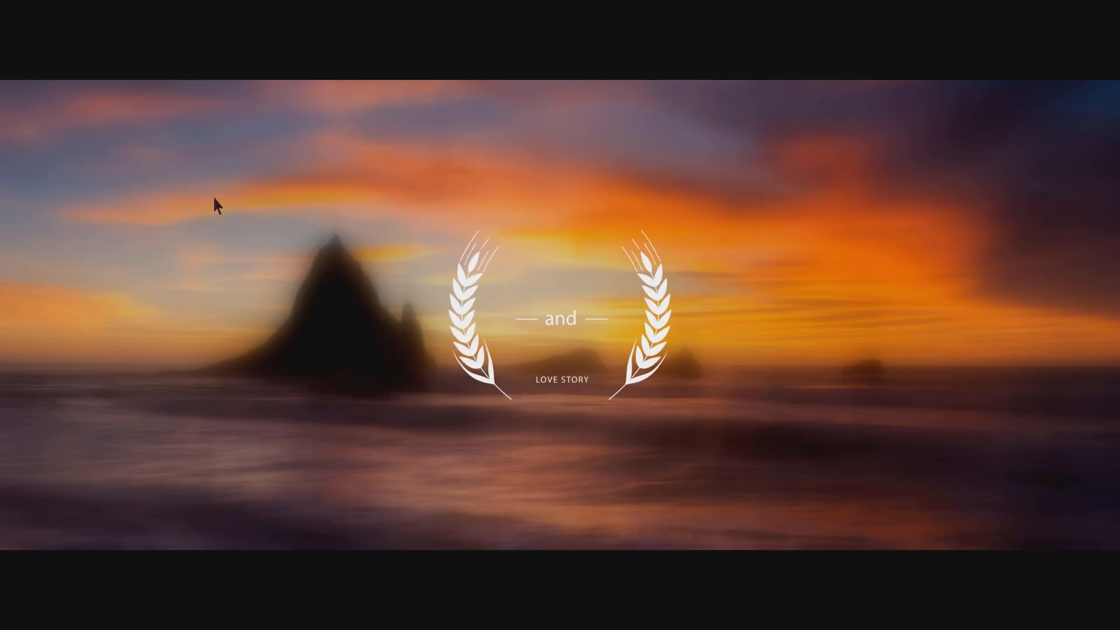
pyautogui.doubleClick(214, 198)
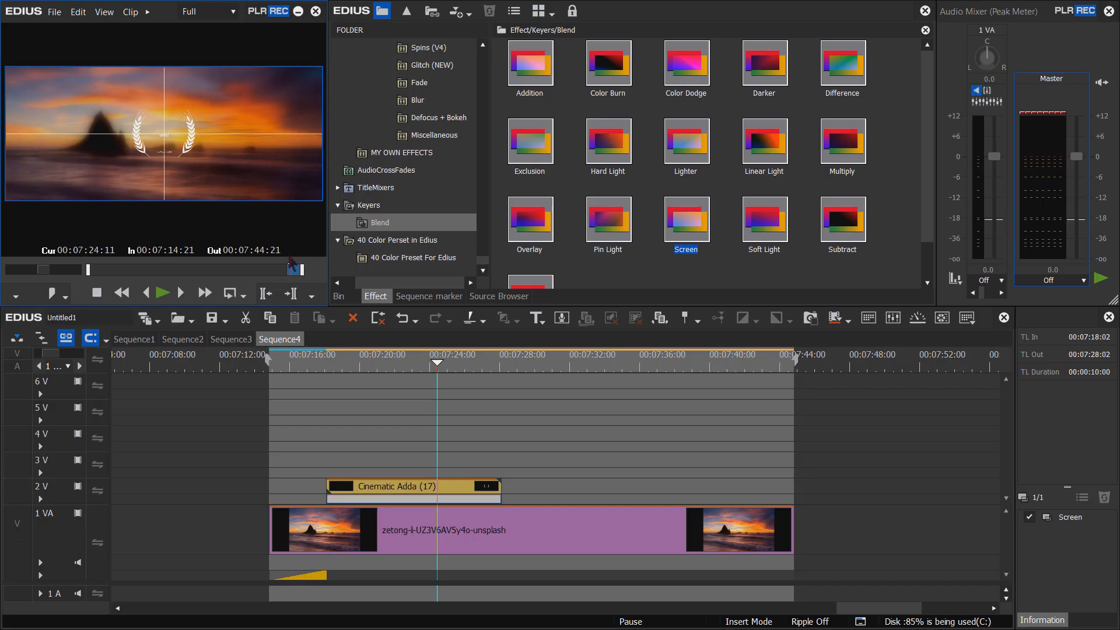
pyautogui.click(373, 362)
pyautogui.moveTo(358, 368); pyautogui.dragTo(427, 366)
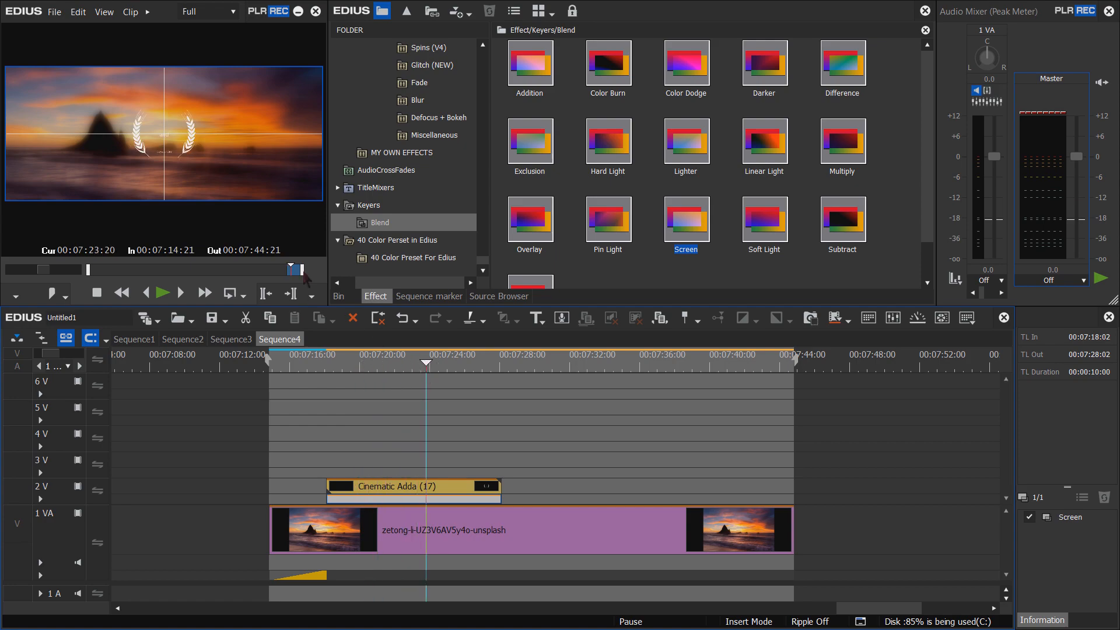
pyautogui.doubleClick(248, 188)
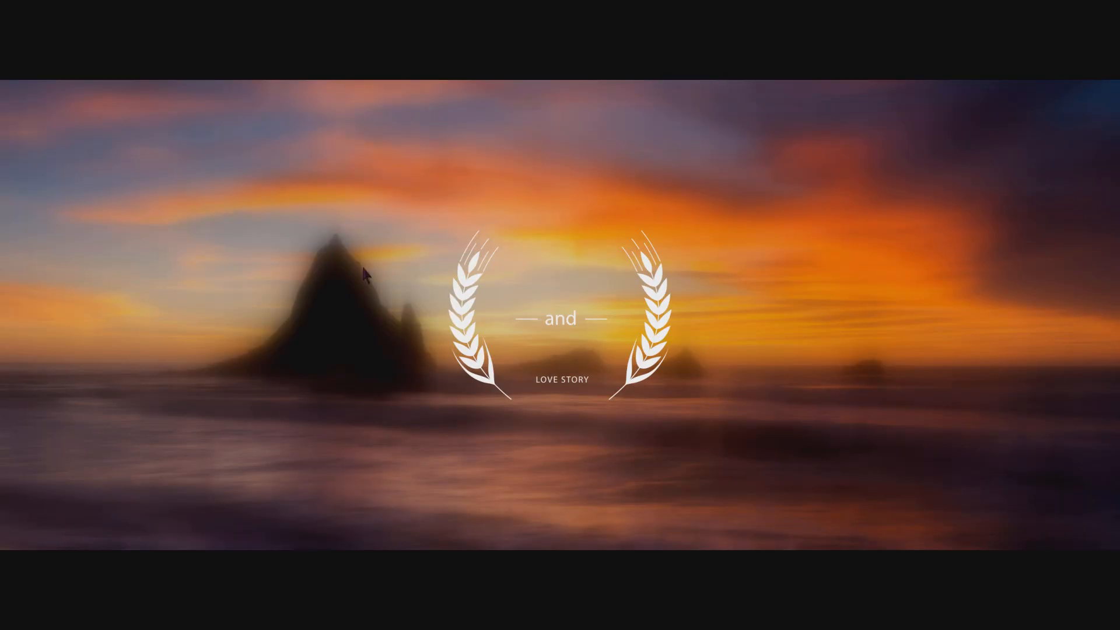
pyautogui.doubleClick(363, 267)
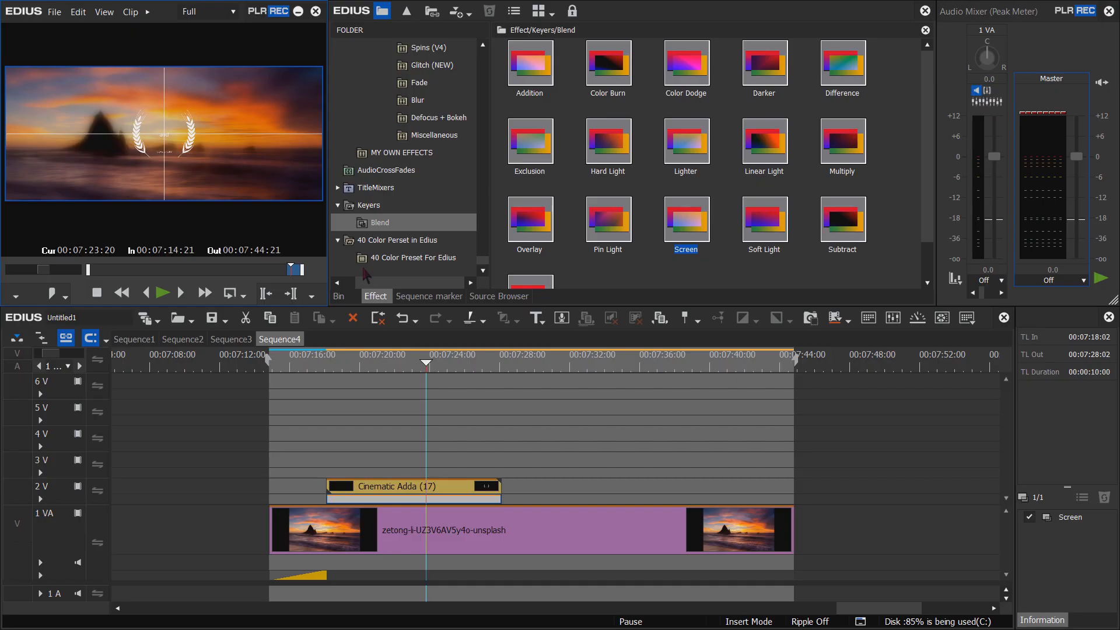
pyautogui.click(419, 362)
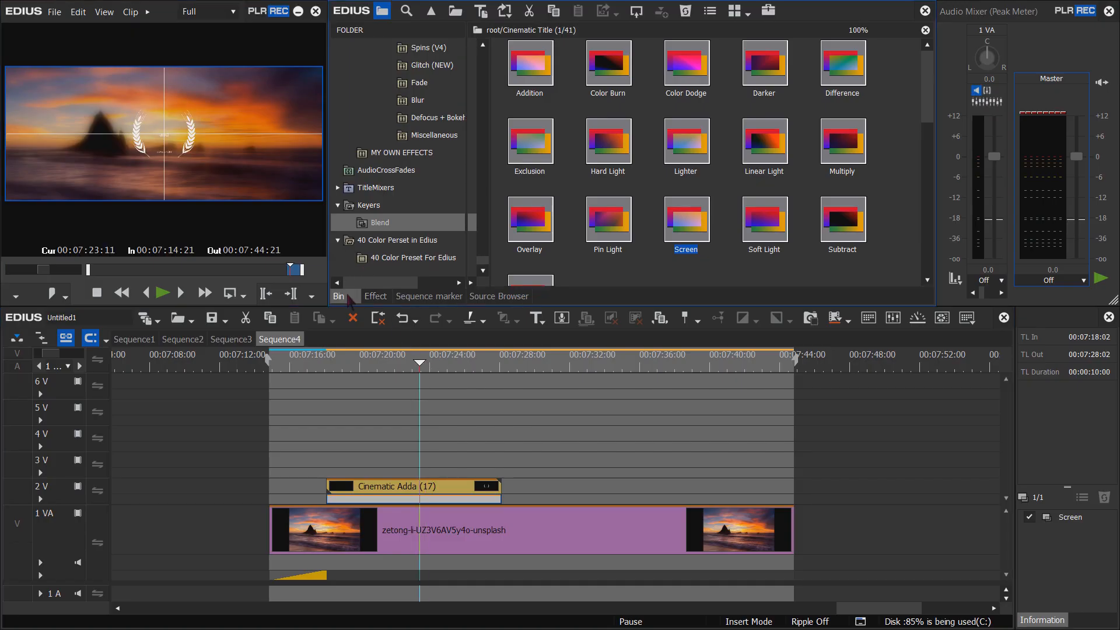
pyautogui.click(339, 296)
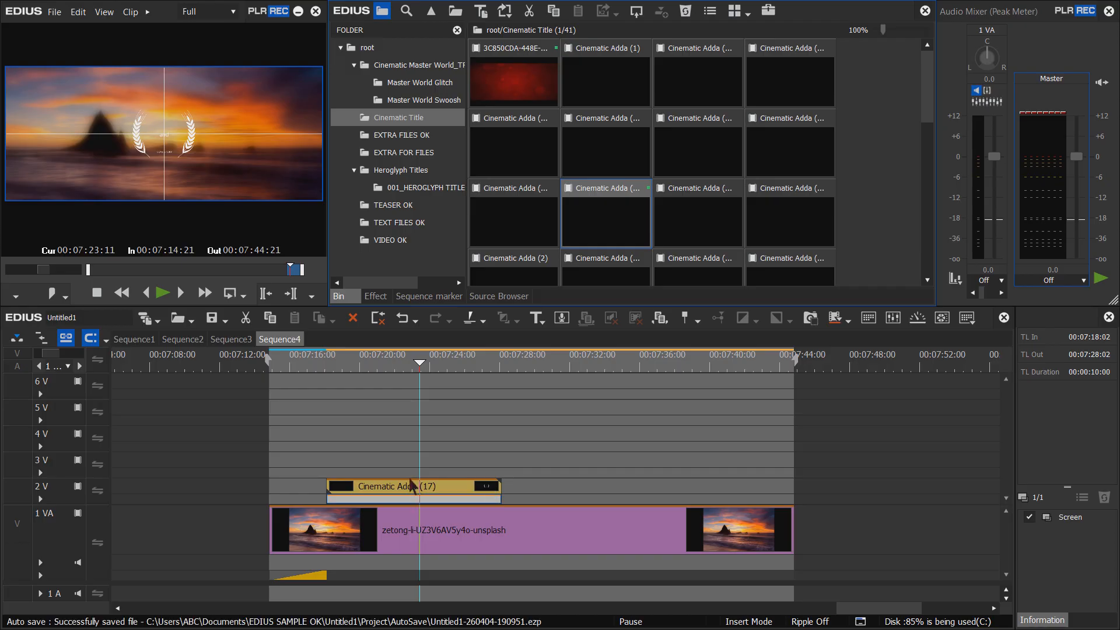
pyautogui.click(410, 262)
pyautogui.click(400, 224)
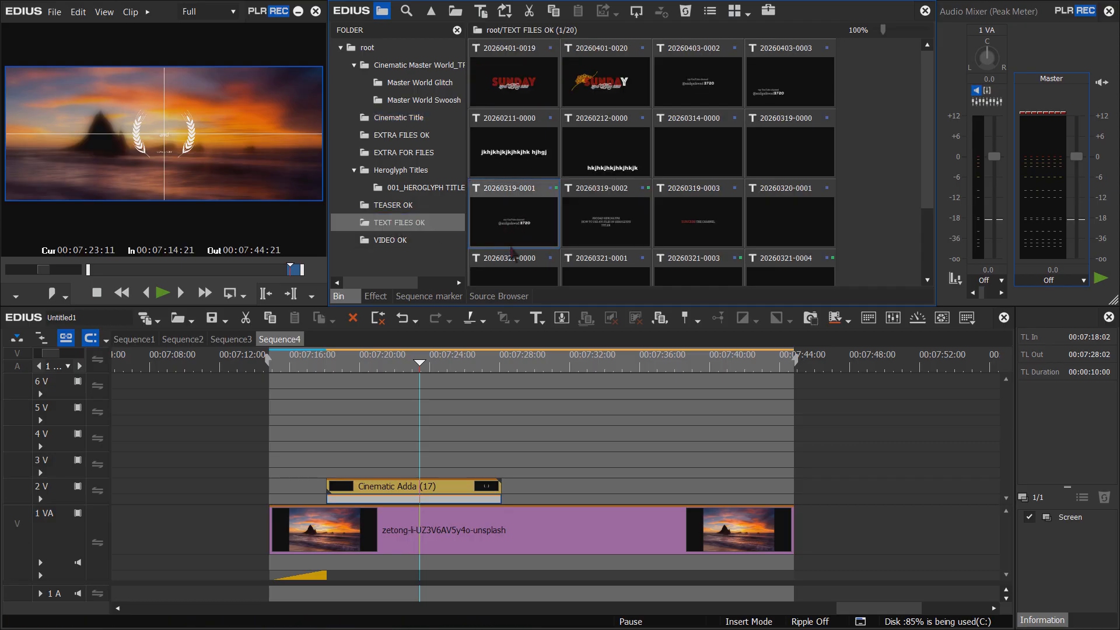
pyautogui.moveTo(511, 252); pyautogui.dragTo(432, 461)
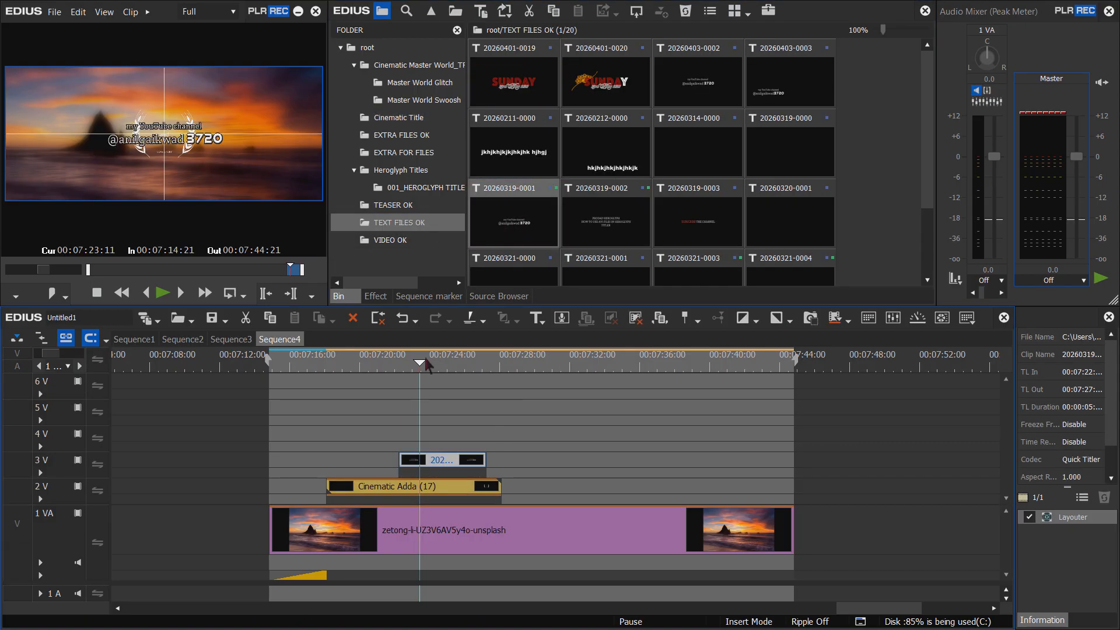
pyautogui.moveTo(427, 365)
pyautogui.mouseDown()
pyautogui.moveTo(447, 364)
pyautogui.moveTo(412, 364)
pyautogui.mouseUp()
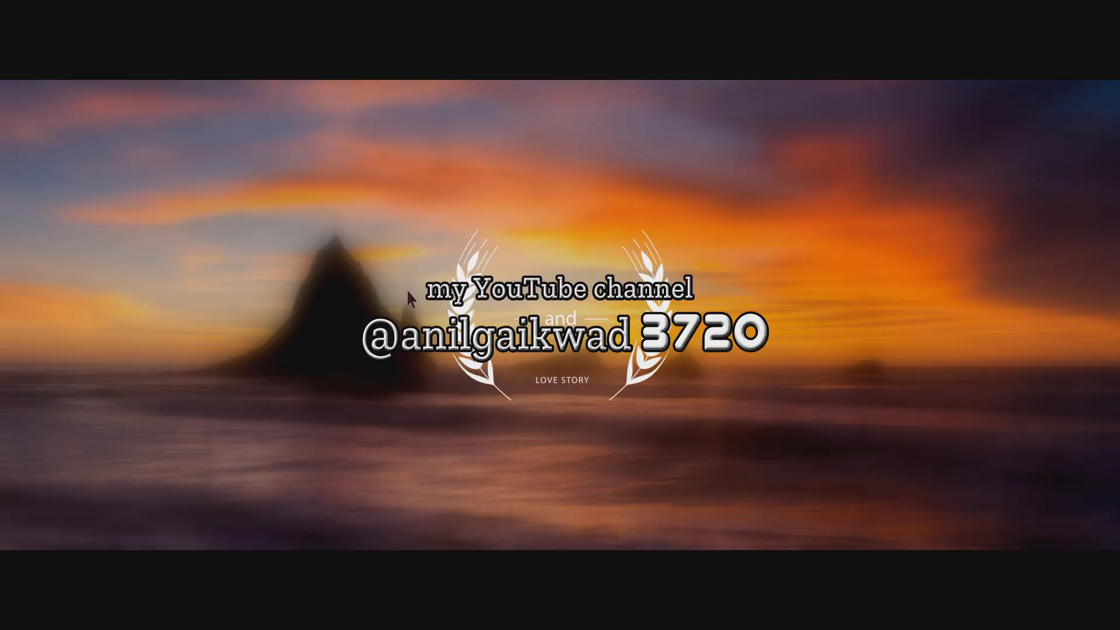
pyautogui.press('Escape')
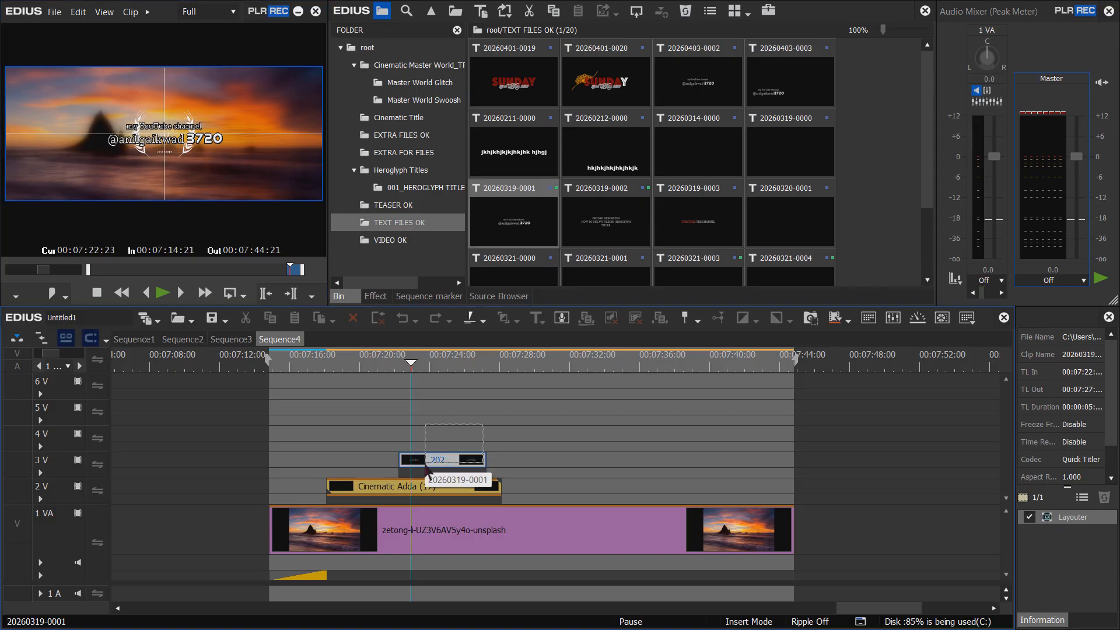
pyautogui.press('Delete')
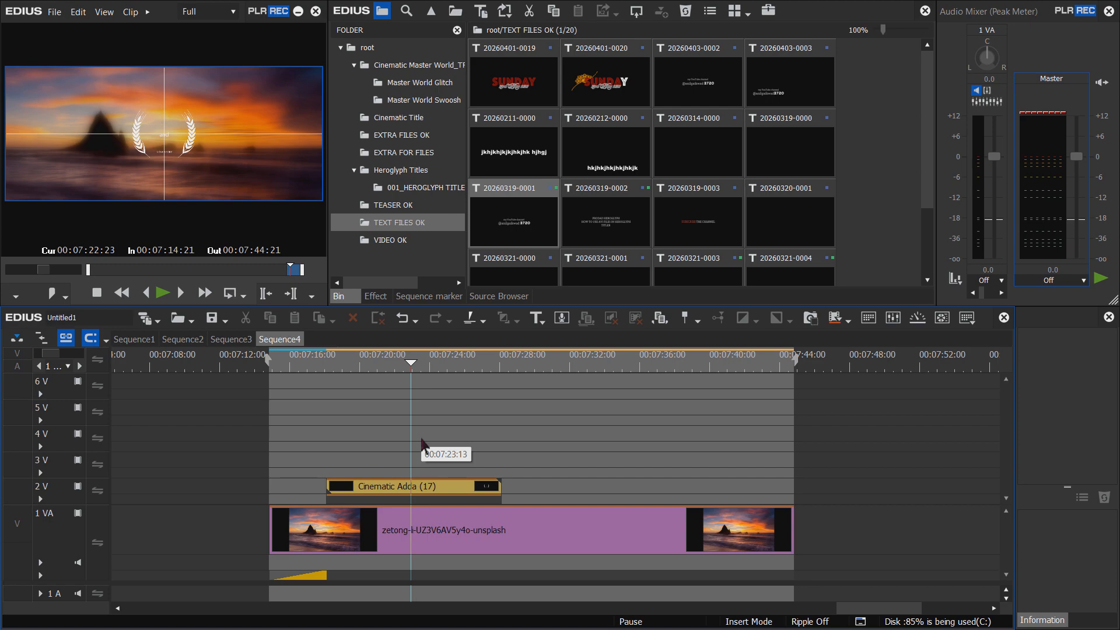
# - Apply the proDAD Heroglyph Filter to the Cinematic Adda (17) clip on track 2 V
pyautogui.click(455, 479)
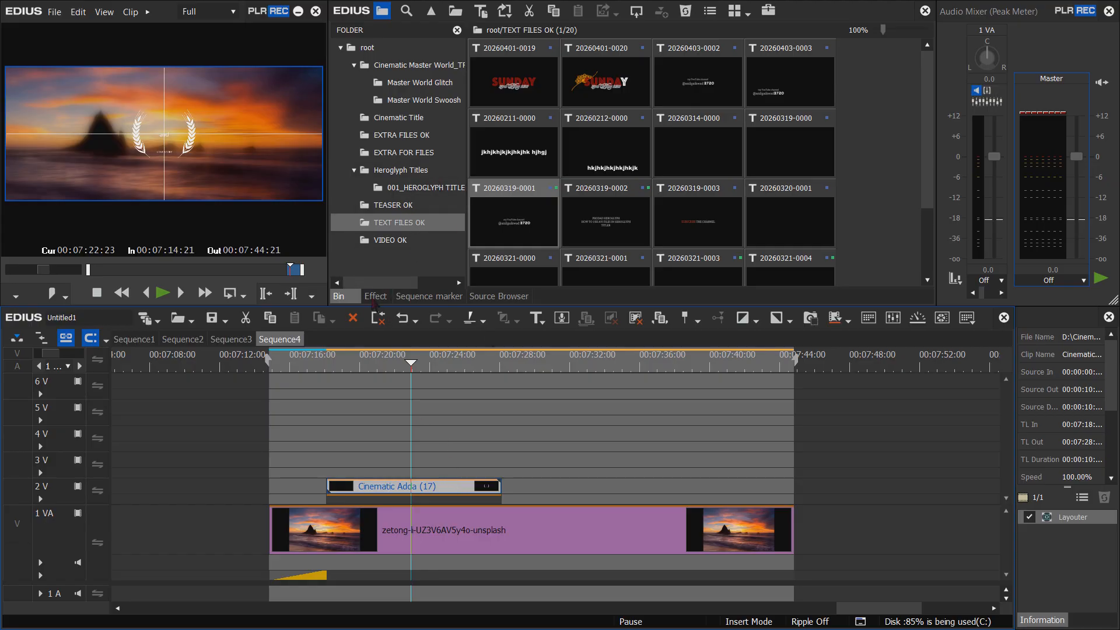
pyautogui.click(374, 297)
pyautogui.click(484, 262)
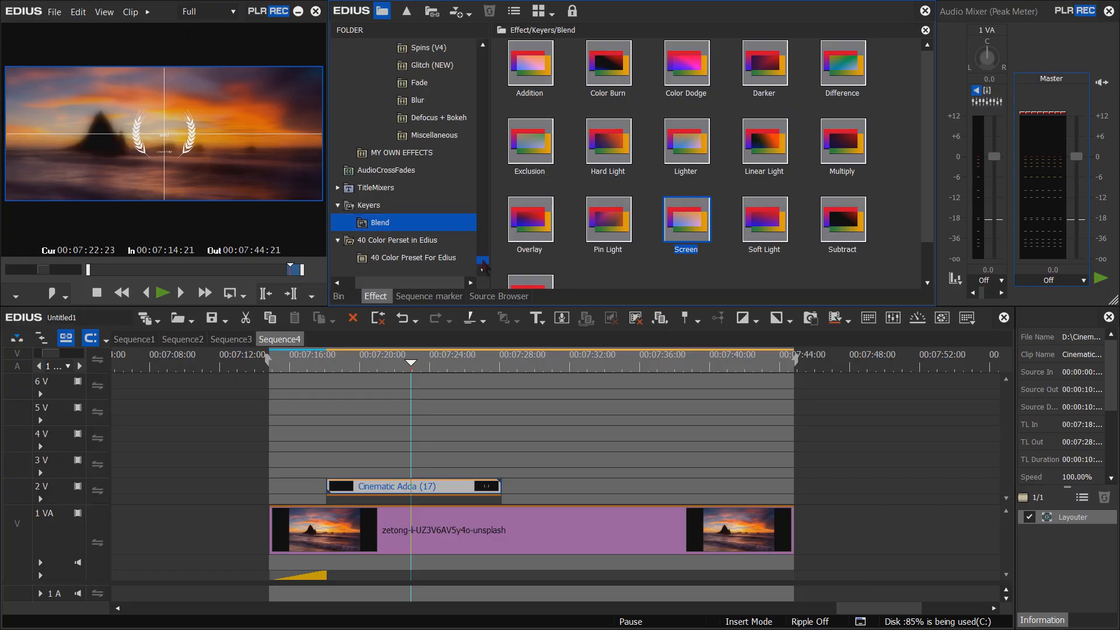
pyautogui.moveTo(483, 266); pyautogui.dragTo(483, 53)
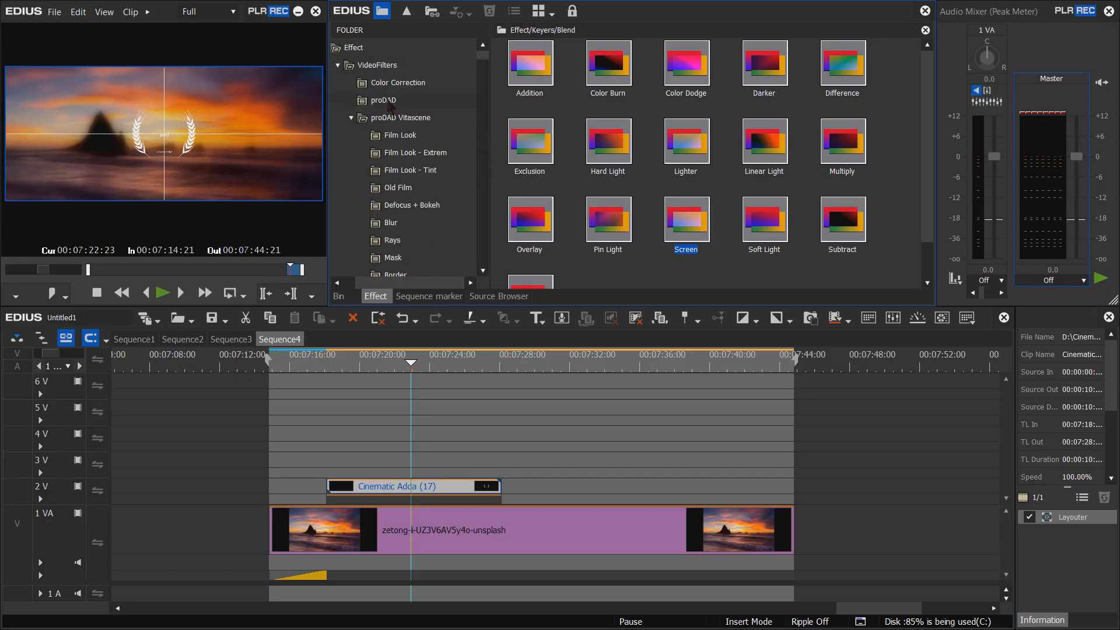
pyautogui.click(390, 101)
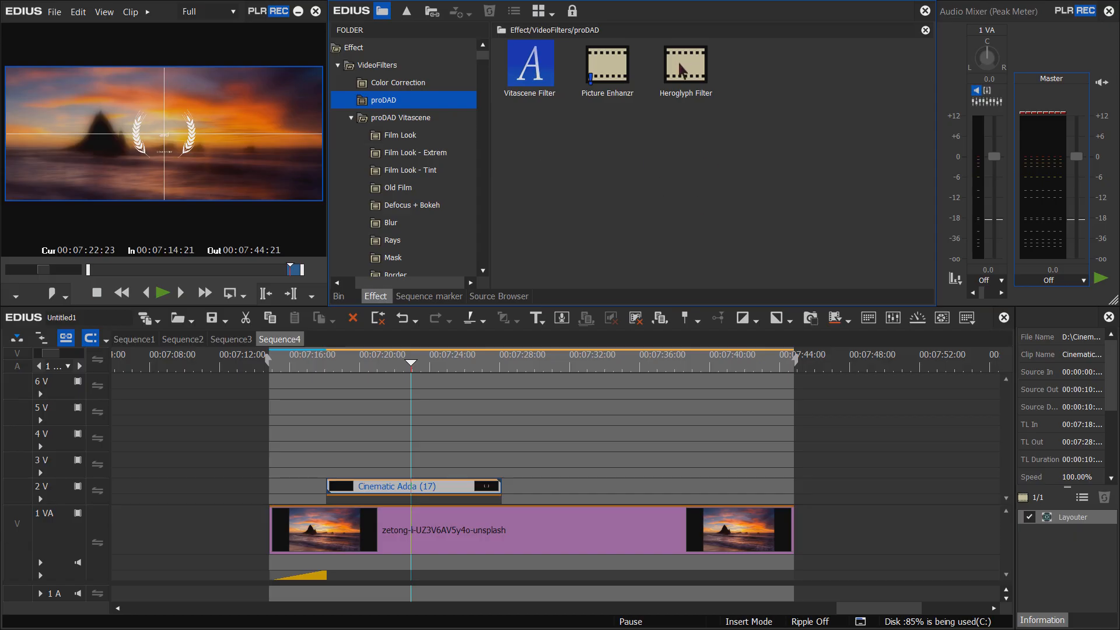
pyautogui.click(688, 98)
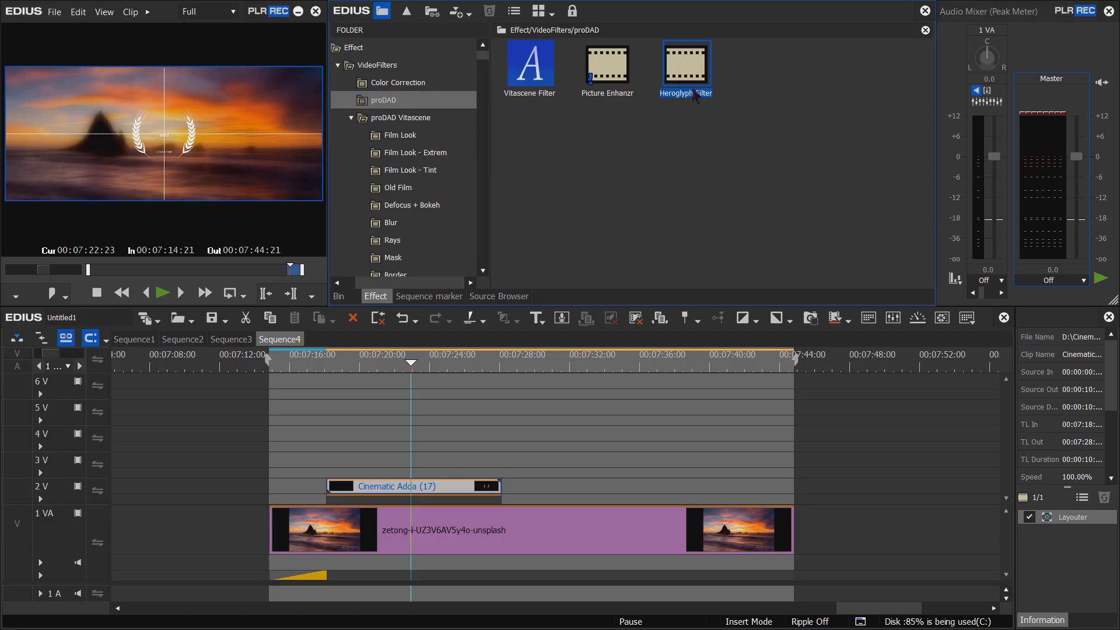
pyautogui.moveTo(684, 80)
pyautogui.moveTo(686, 76); pyautogui.dragTo(439, 486)
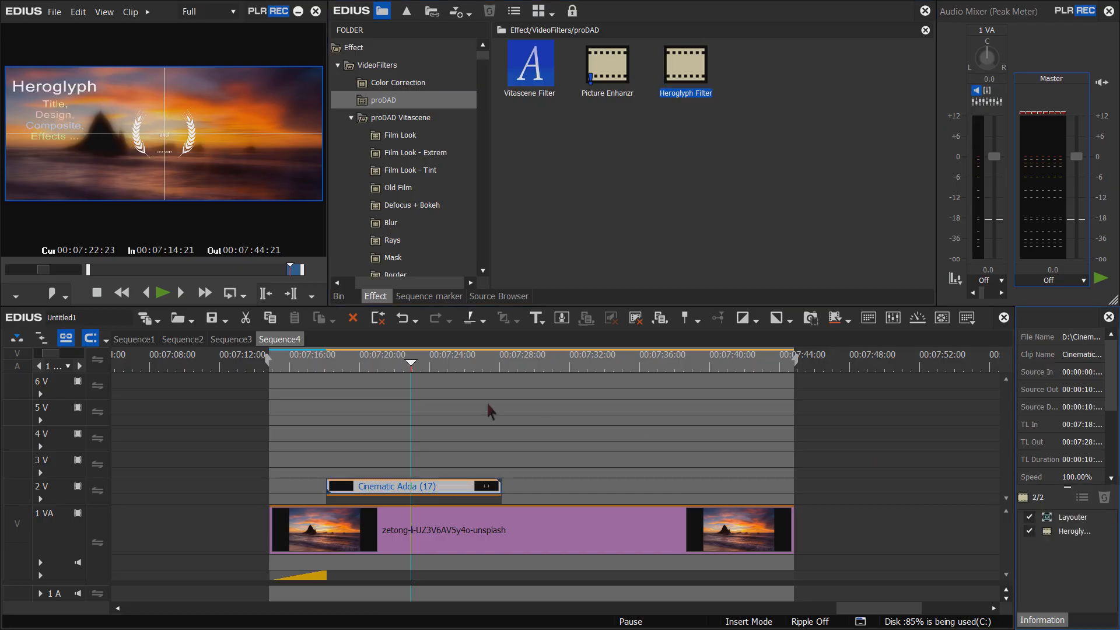
# - Check the Heroglyph overlay full screen, and open the Heroglyph Filter settings in read-only mode with a new project
pyautogui.doubleClick(46, 76)
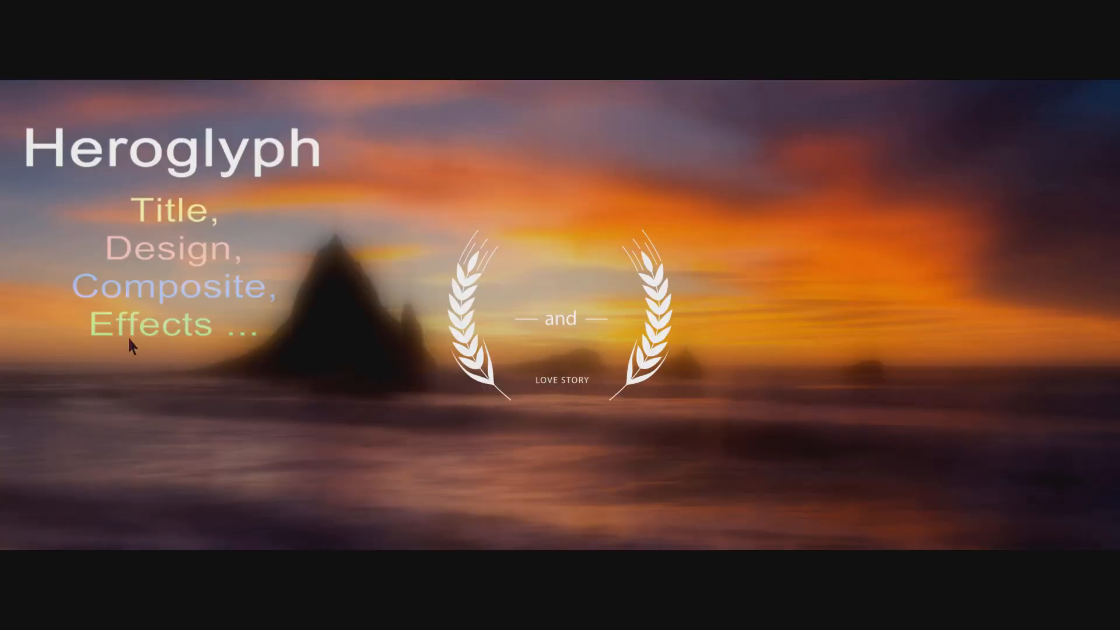
pyautogui.doubleClick(229, 332)
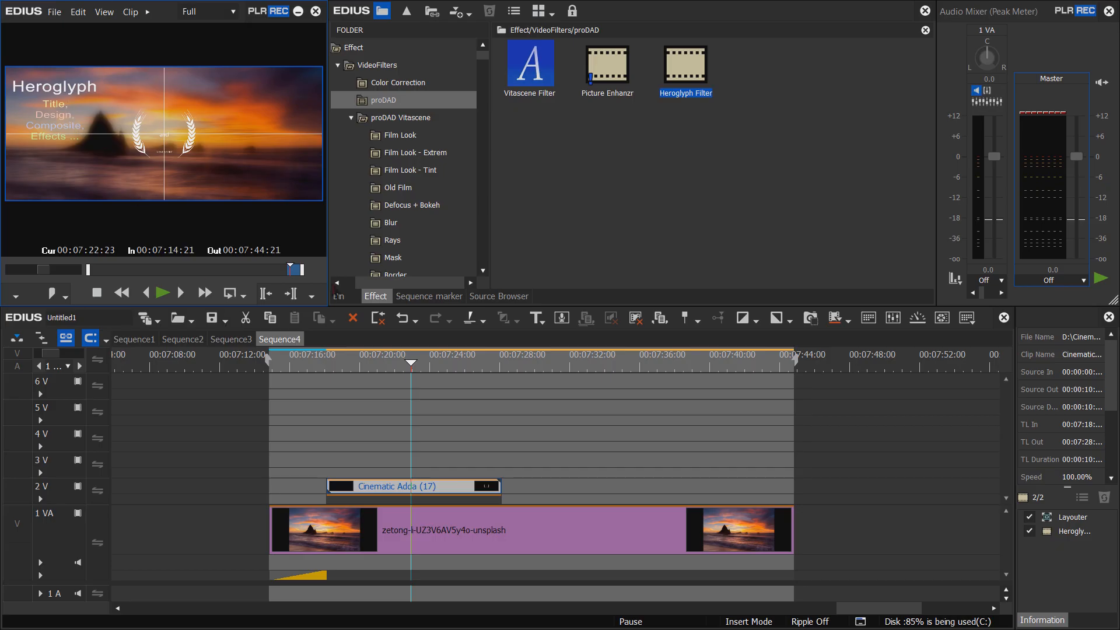
pyautogui.click(1066, 533)
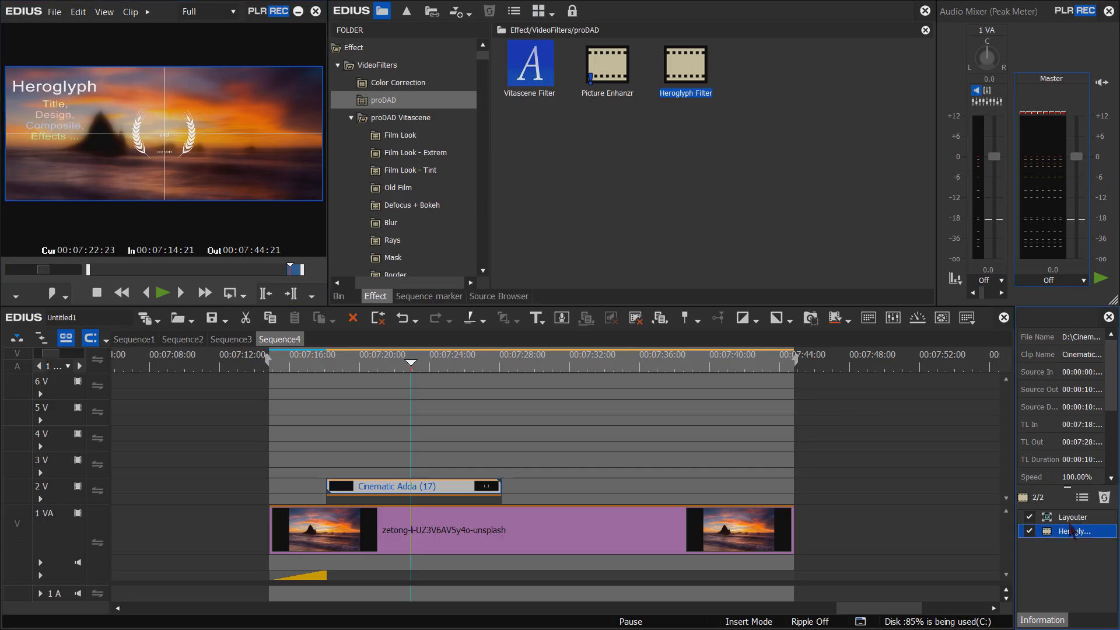
pyautogui.click(1083, 499)
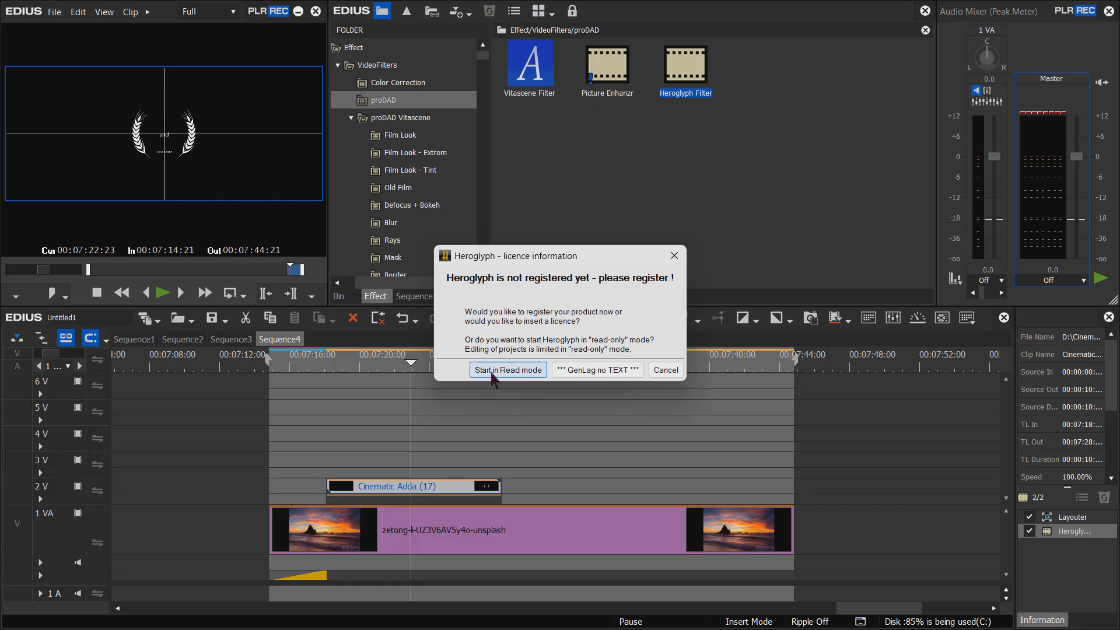
pyautogui.click(514, 372)
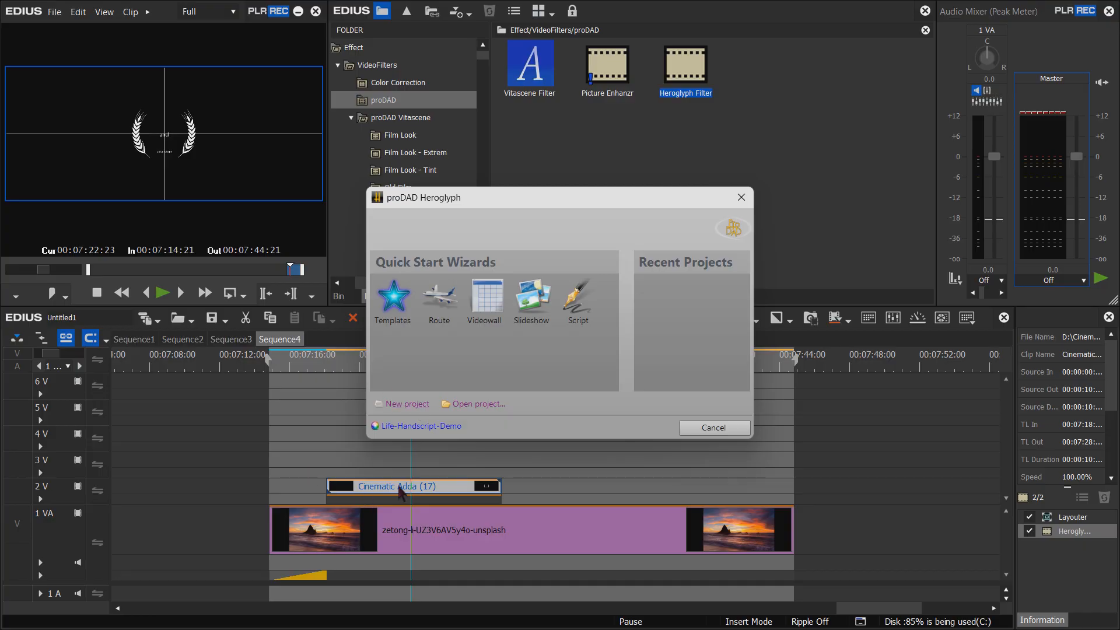
pyautogui.click(403, 404)
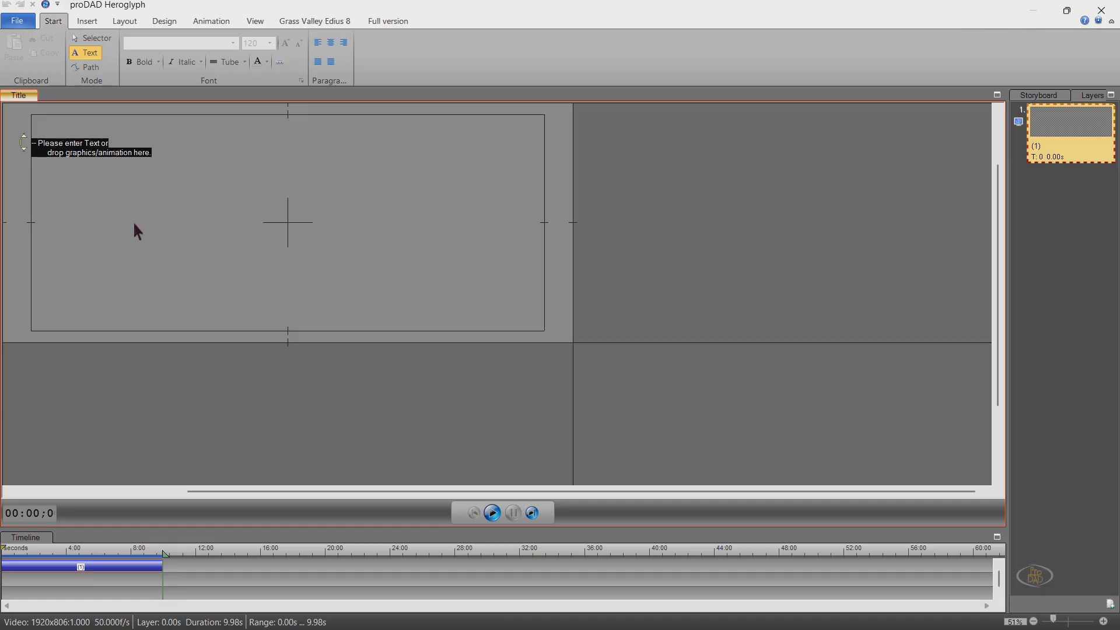
# - Delete the placeholder text object from the new Heroglyph title
pyautogui.press('Escape')
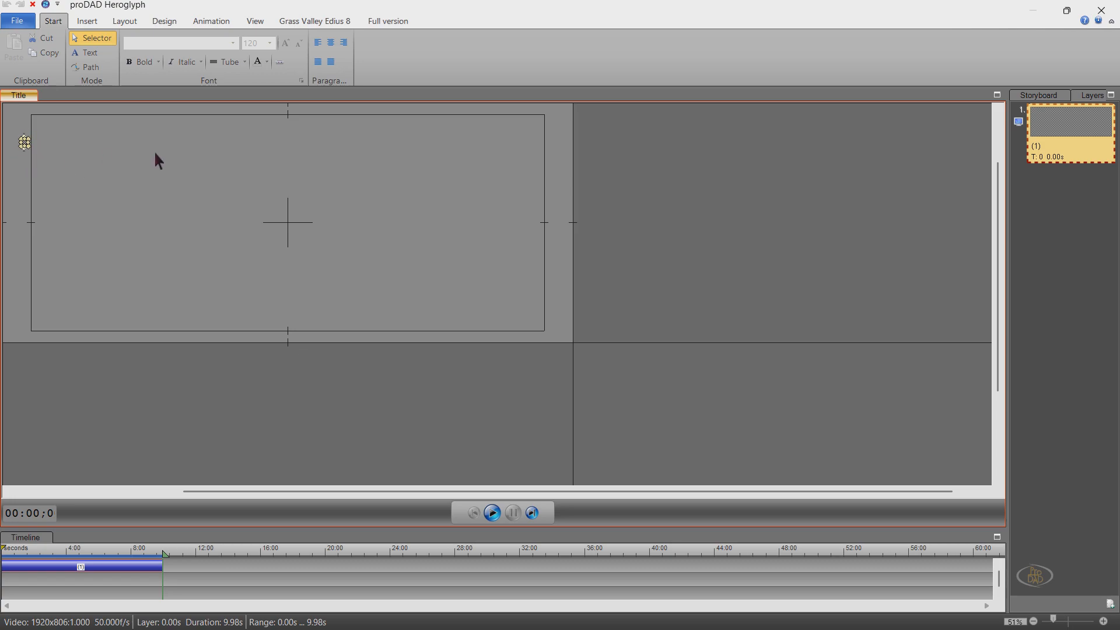
pyautogui.click(34, 7)
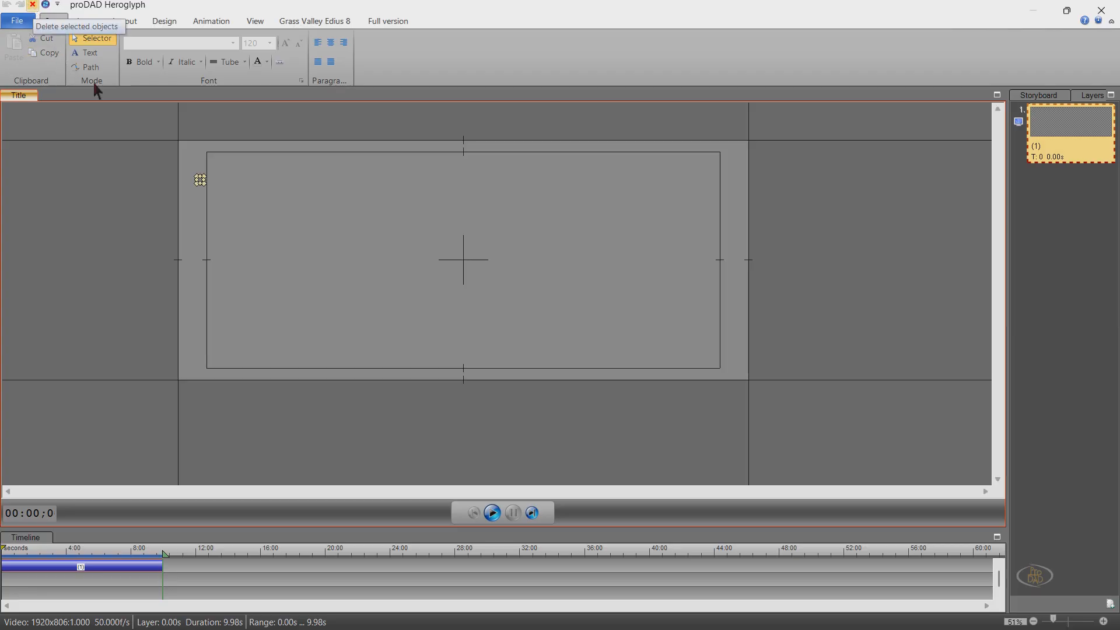
pyautogui.click(33, 5)
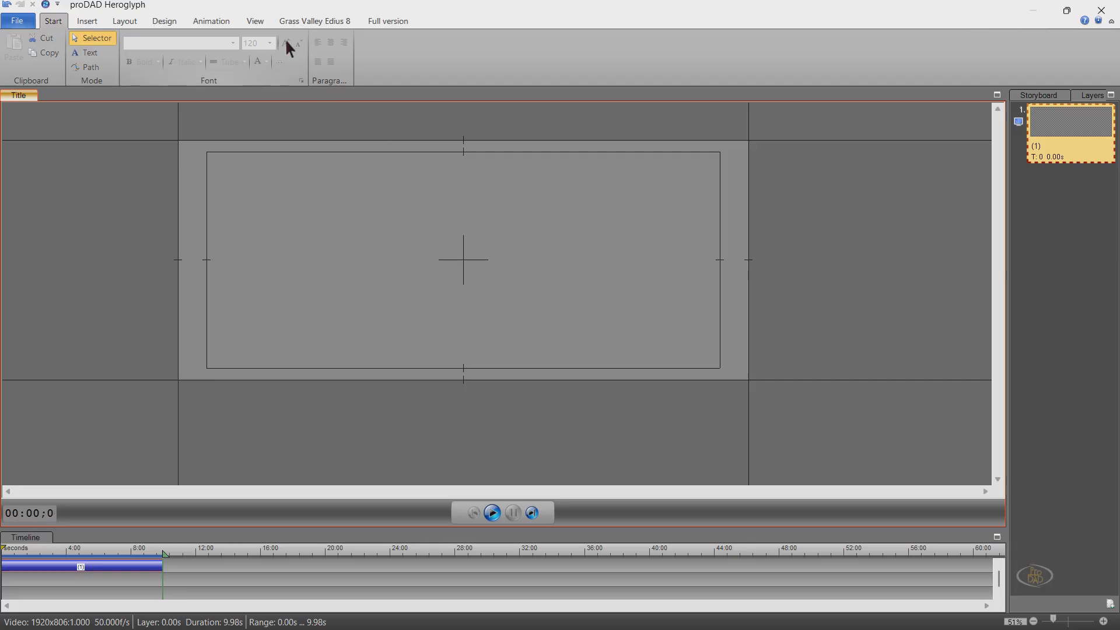
# - Show the video background in the title editor and move to 8.24 s, where the laurel is visible
pyautogui.click(336, 24)
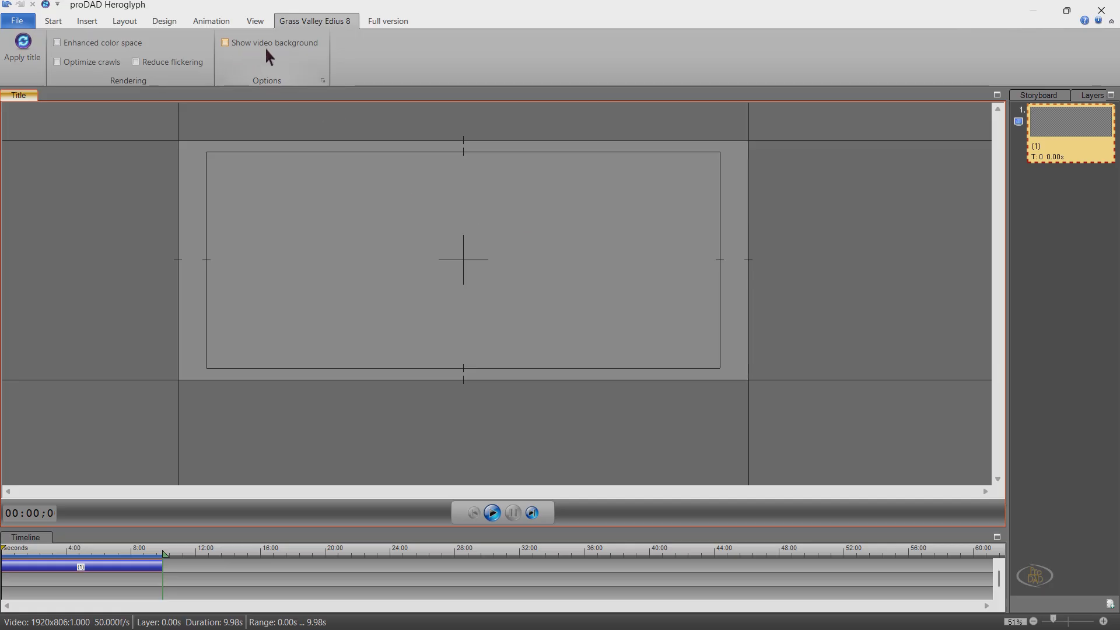
pyautogui.click(224, 42)
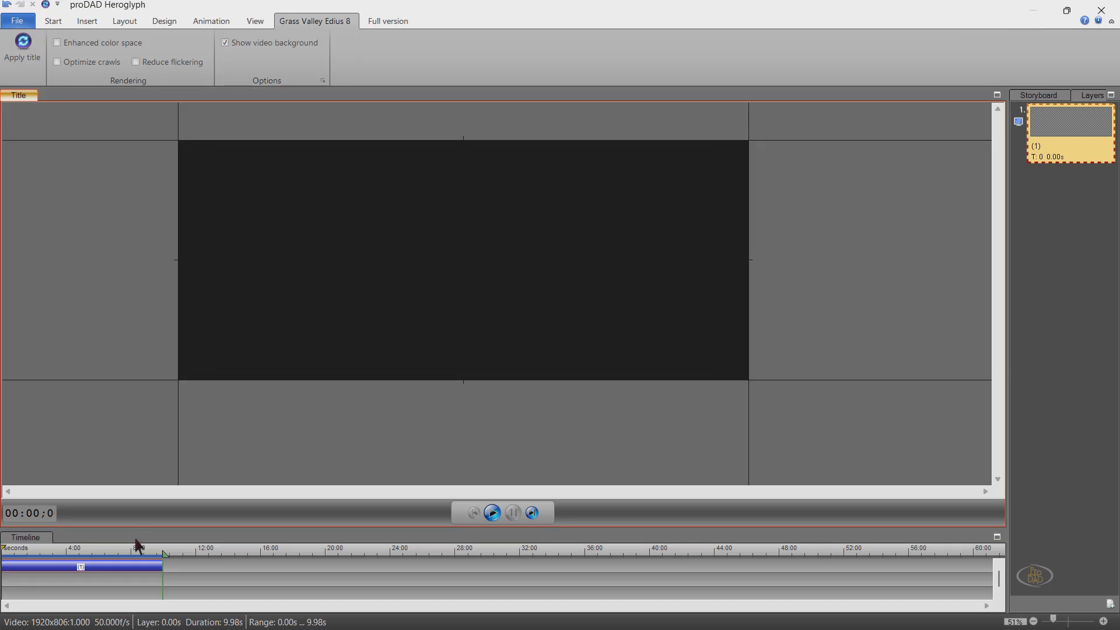
pyautogui.click(110, 556)
pyautogui.moveTo(112, 559); pyautogui.dragTo(123, 556)
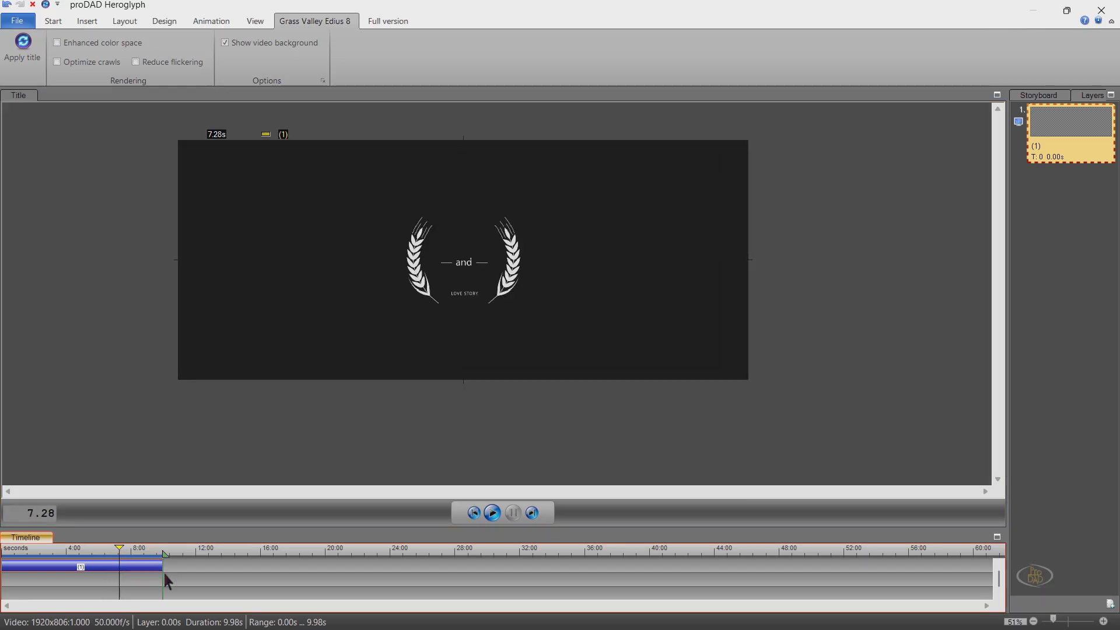
pyautogui.moveTo(124, 561); pyautogui.dragTo(137, 557)
pyautogui.moveTo(1053, 620); pyautogui.dragTo(1062, 622)
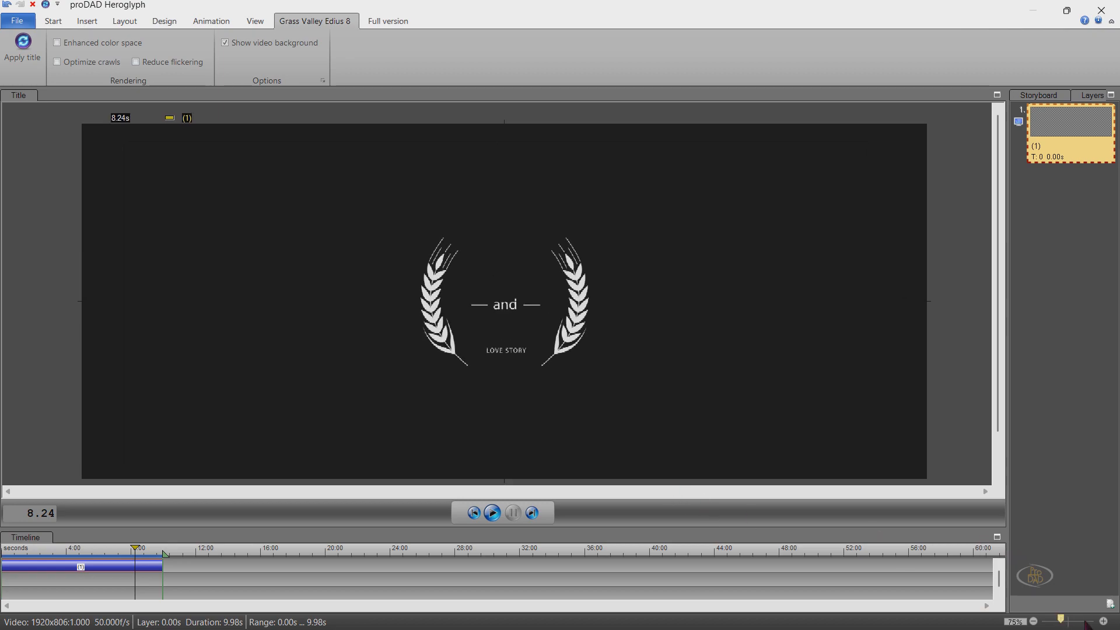
pyautogui.moveTo(1062, 622); pyautogui.dragTo(1061, 622)
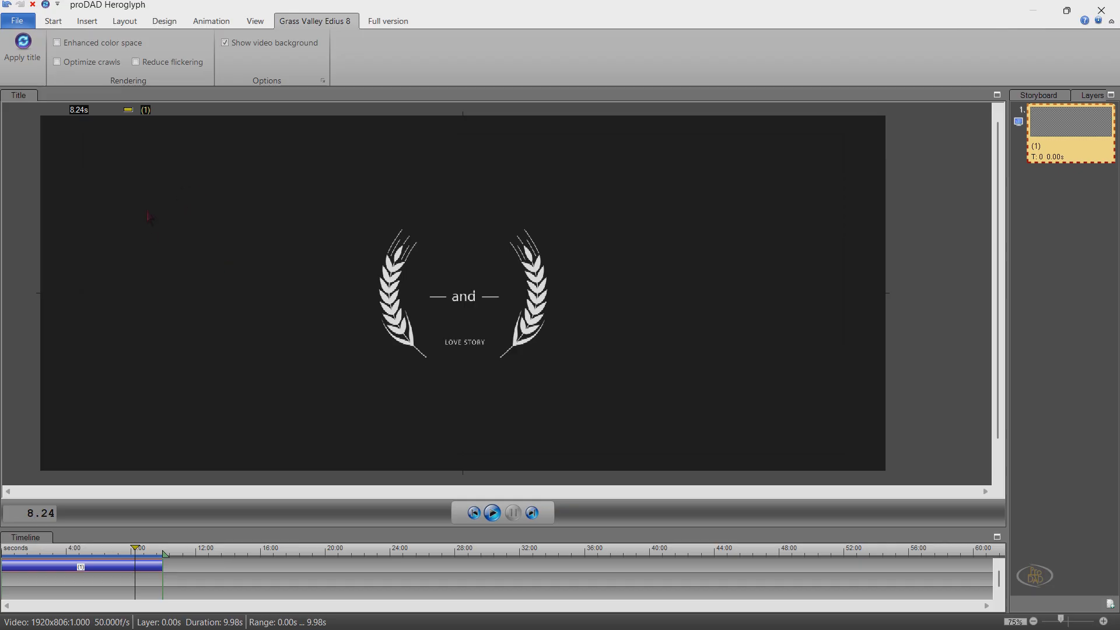
# - Add a text object near the laurel containing the first person's name in capitals
pyautogui.click(246, 192)
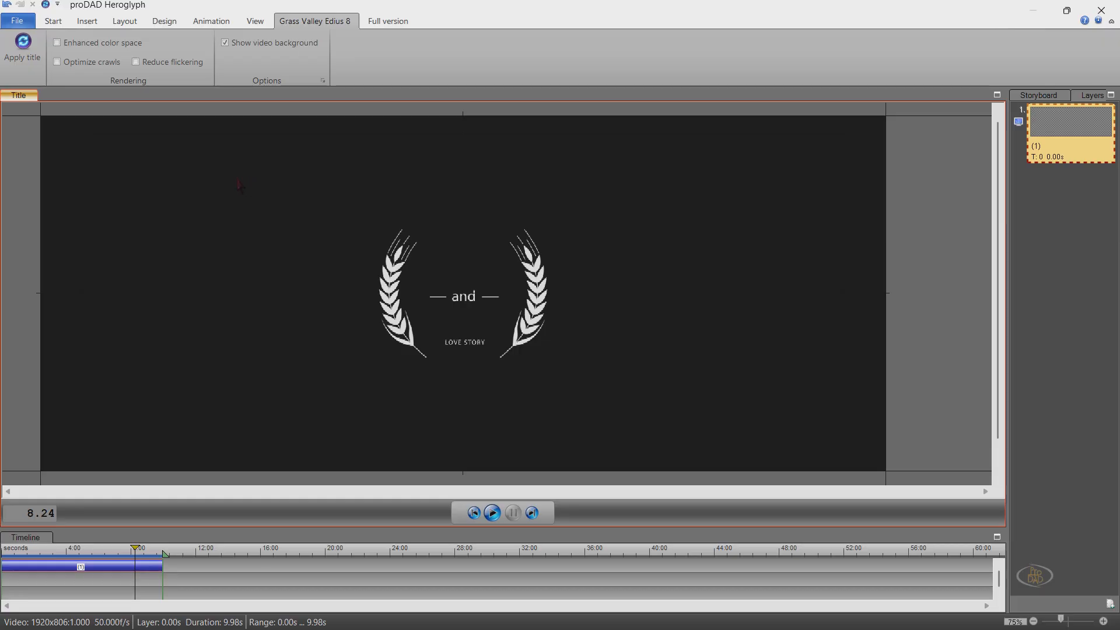
pyautogui.rightClick(237, 182)
pyautogui.click(269, 188)
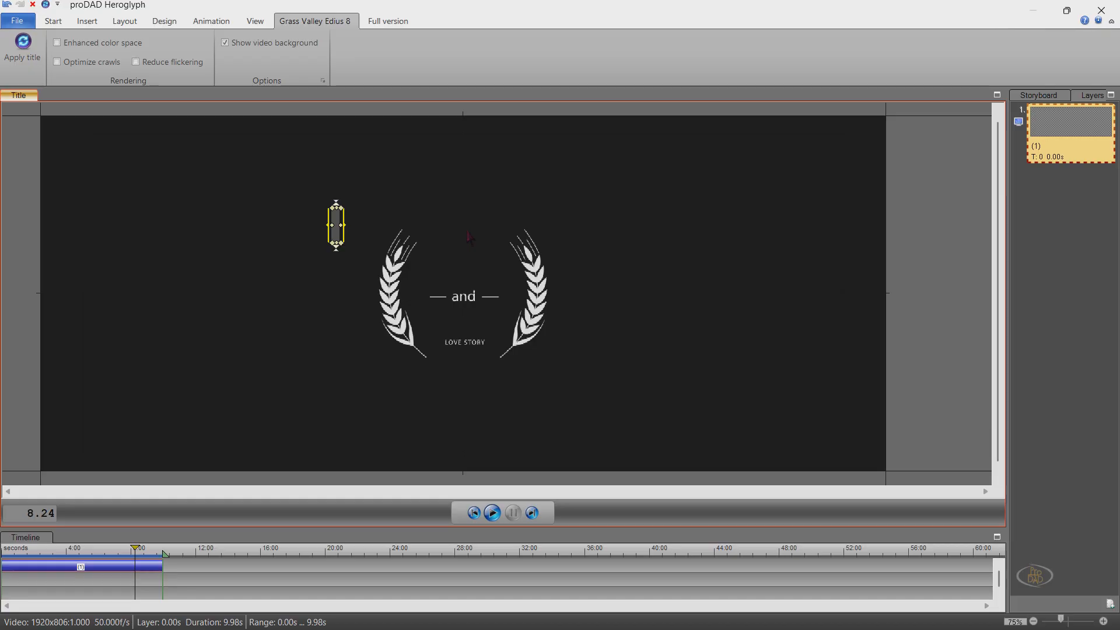
pyautogui.write('R')
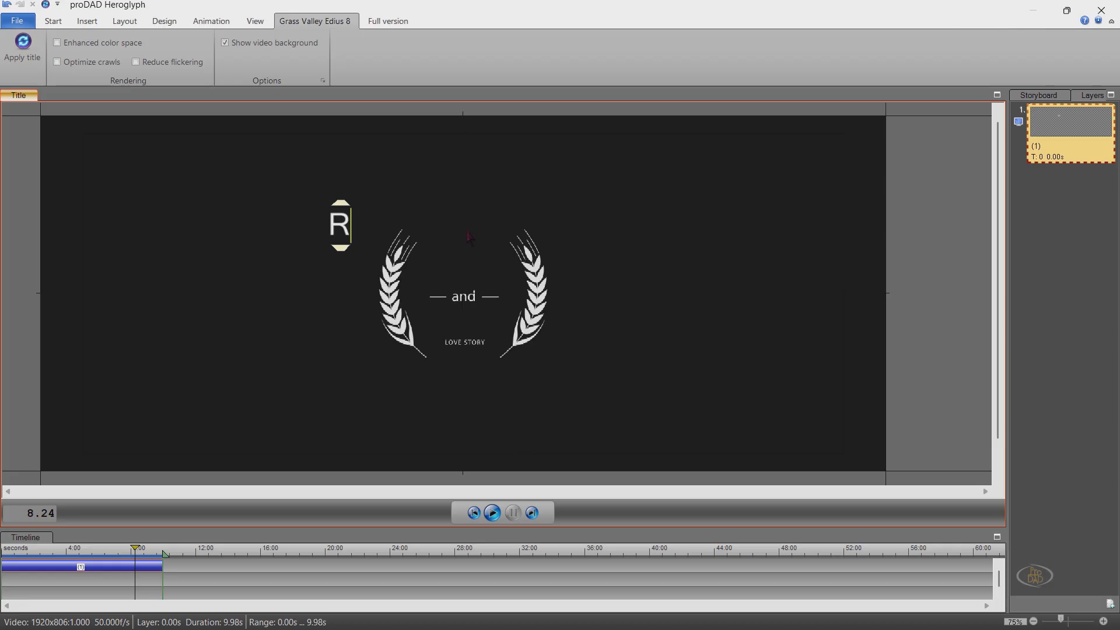
pyautogui.write('OHIT')
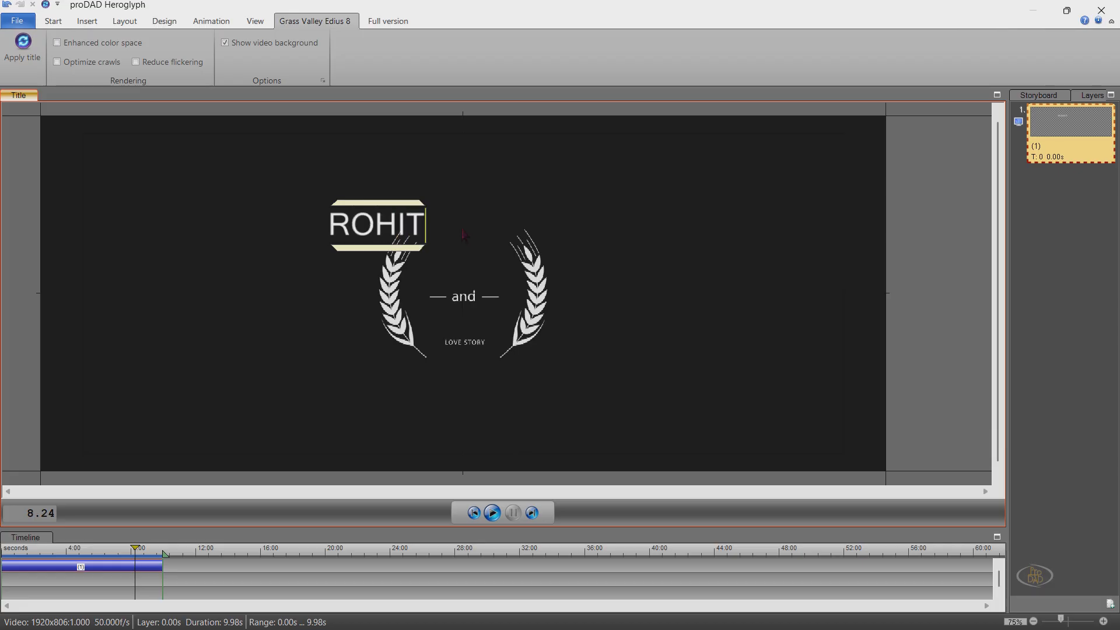
pyautogui.press('Escape')
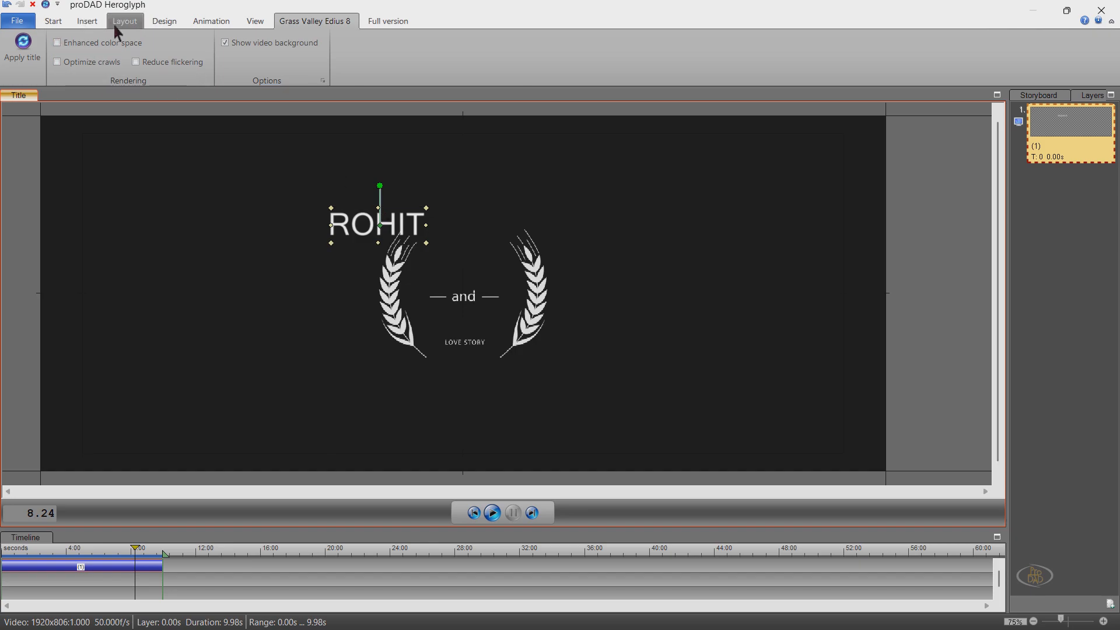
# - Colour the name text standard orange and place it inside the laurel above the word "and"
pyautogui.click(52, 24)
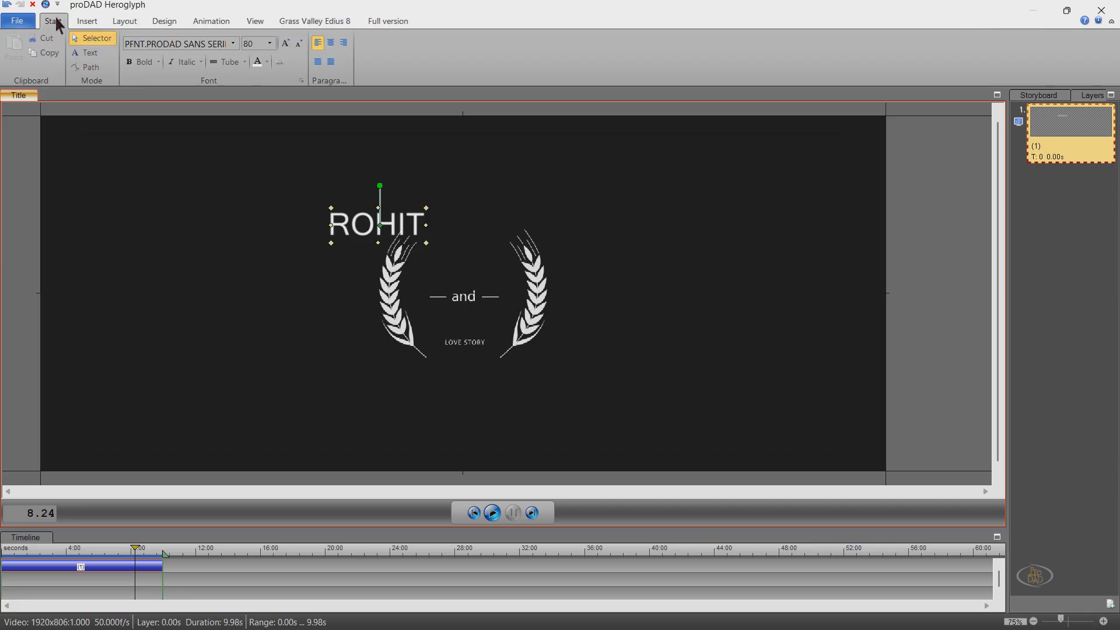
pyautogui.click(256, 63)
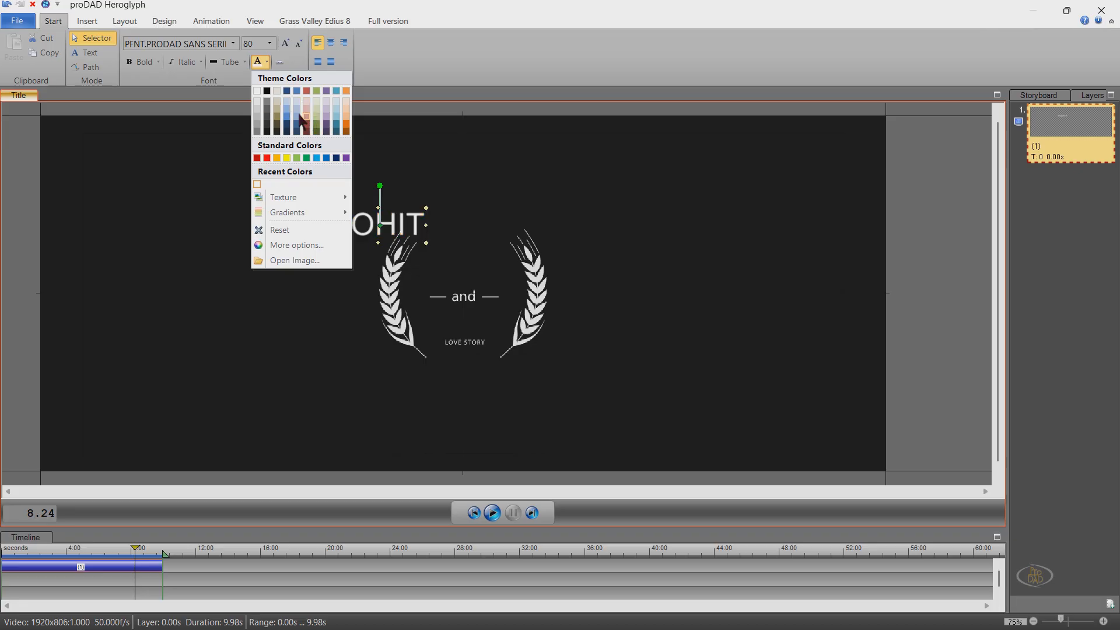
pyautogui.click(277, 158)
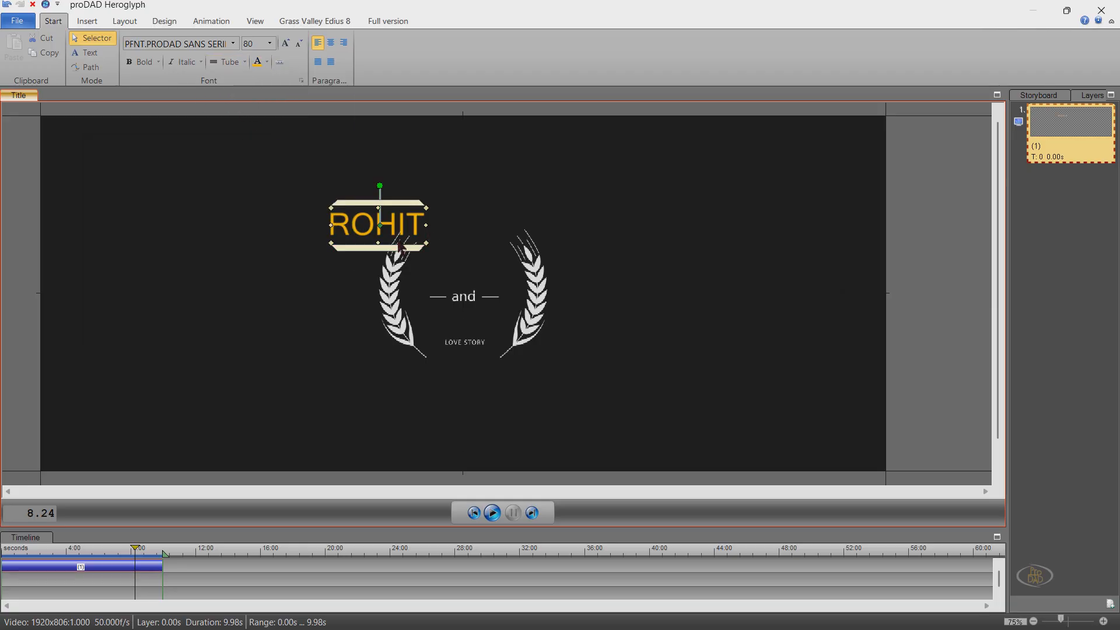
pyautogui.moveTo(401, 248); pyautogui.dragTo(485, 283)
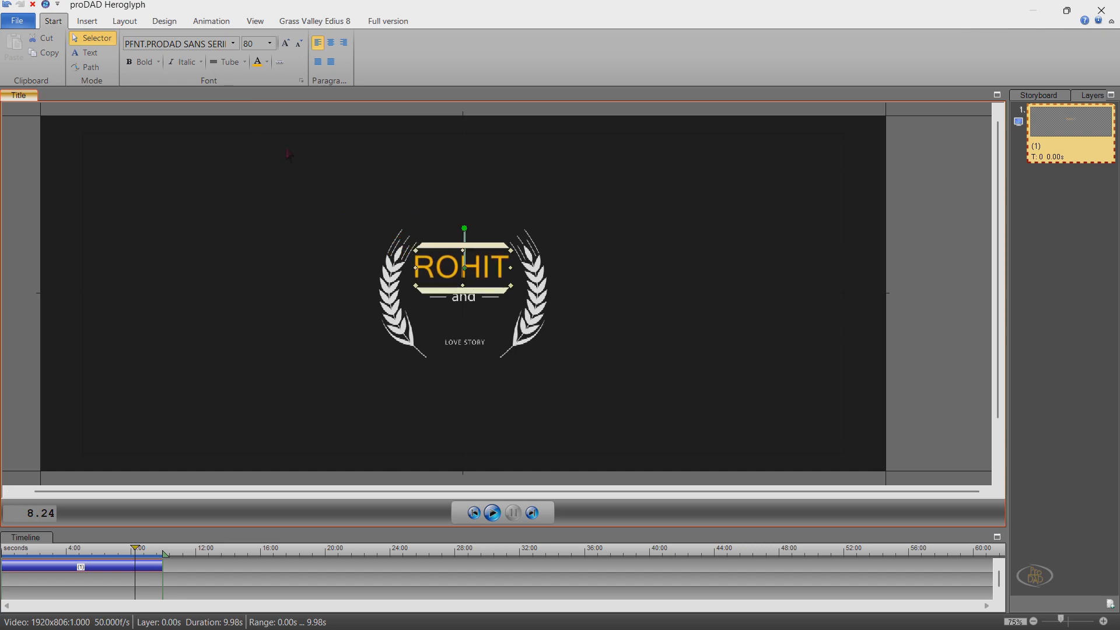
# - Set the name's font to A750-Sans-Cd-Medium, enlarge it to about size 135.7 and centre it above "and"
pyautogui.click(231, 43)
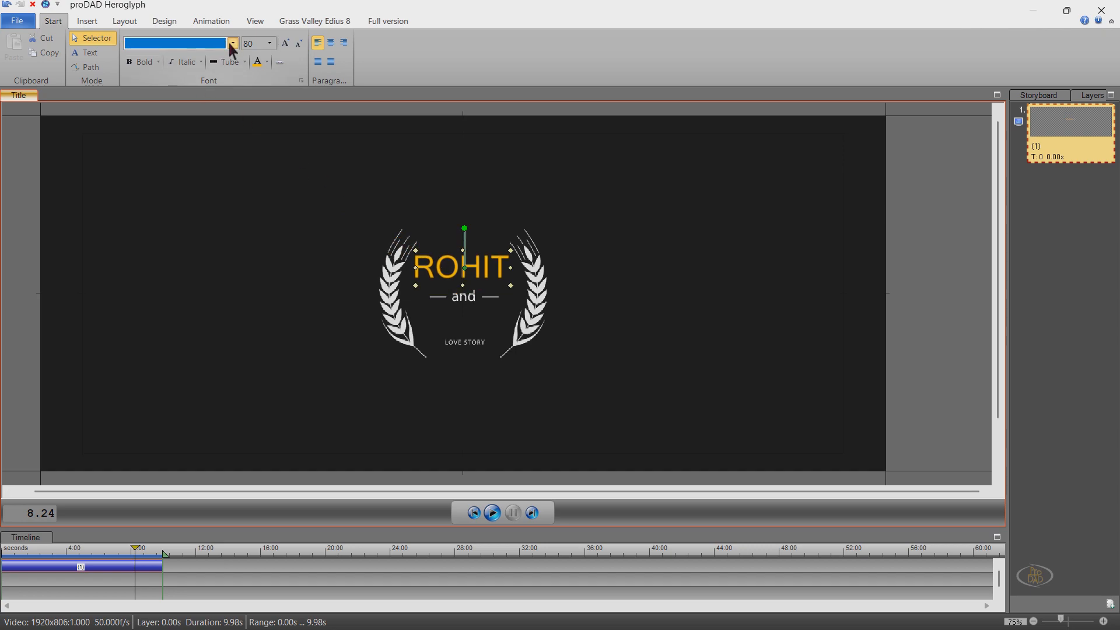
pyautogui.click(232, 43)
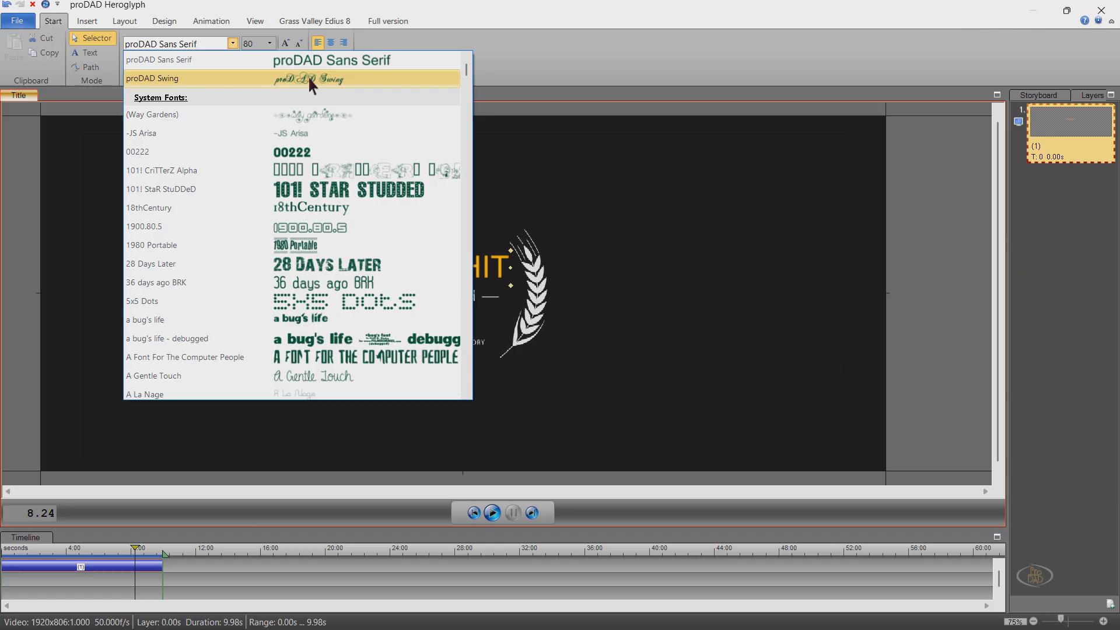
pyautogui.scroll(-3, 309, 106)
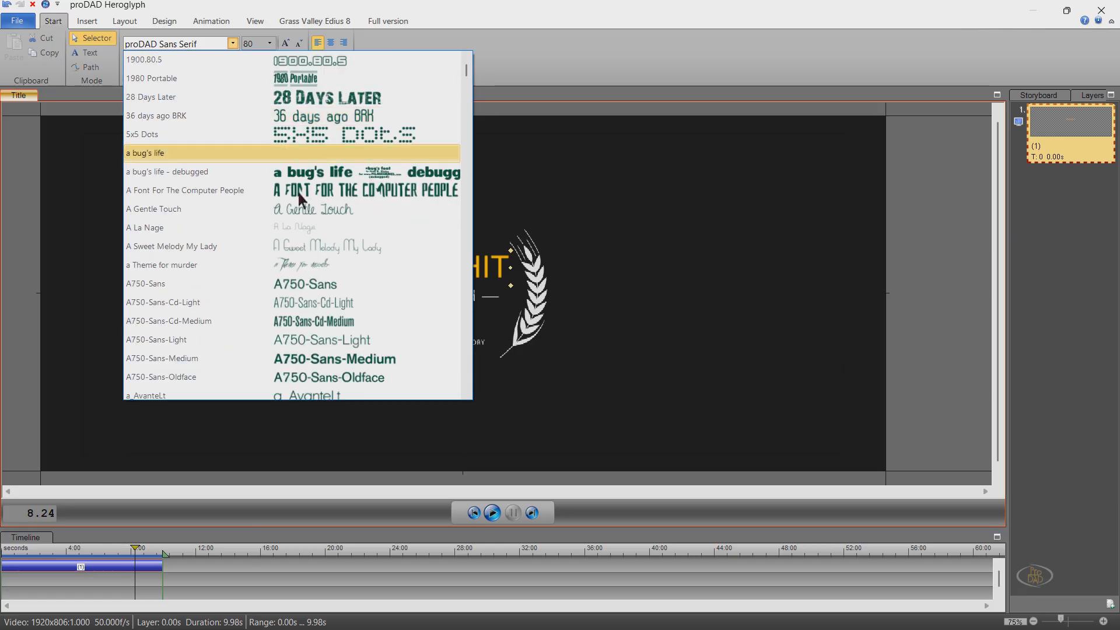
pyautogui.click(358, 320)
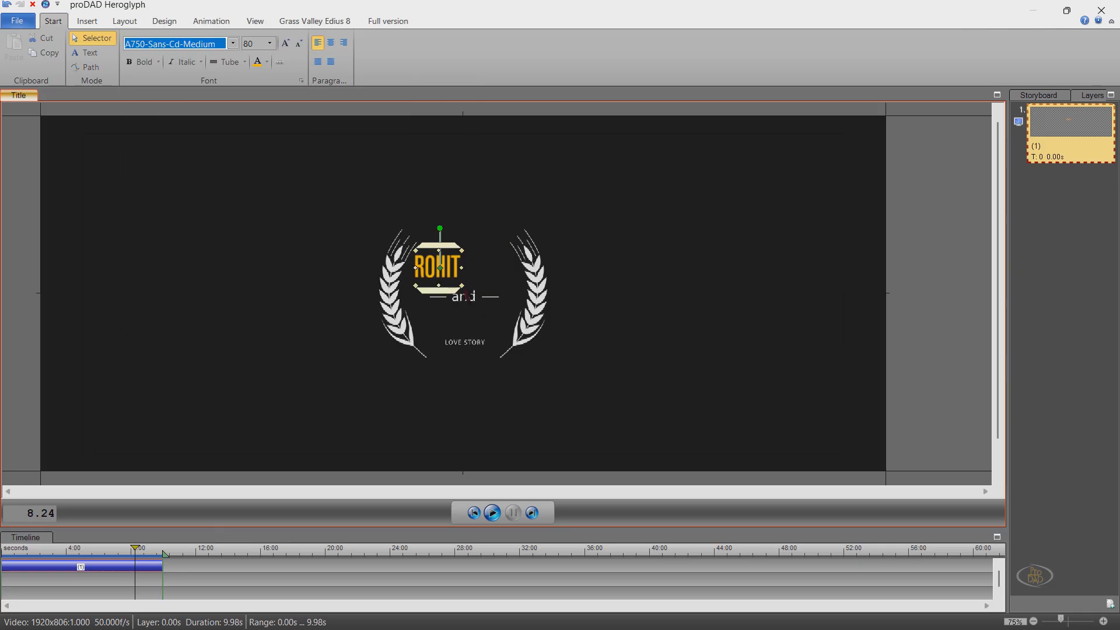
pyautogui.moveTo(462, 286); pyautogui.dragTo(489, 278)
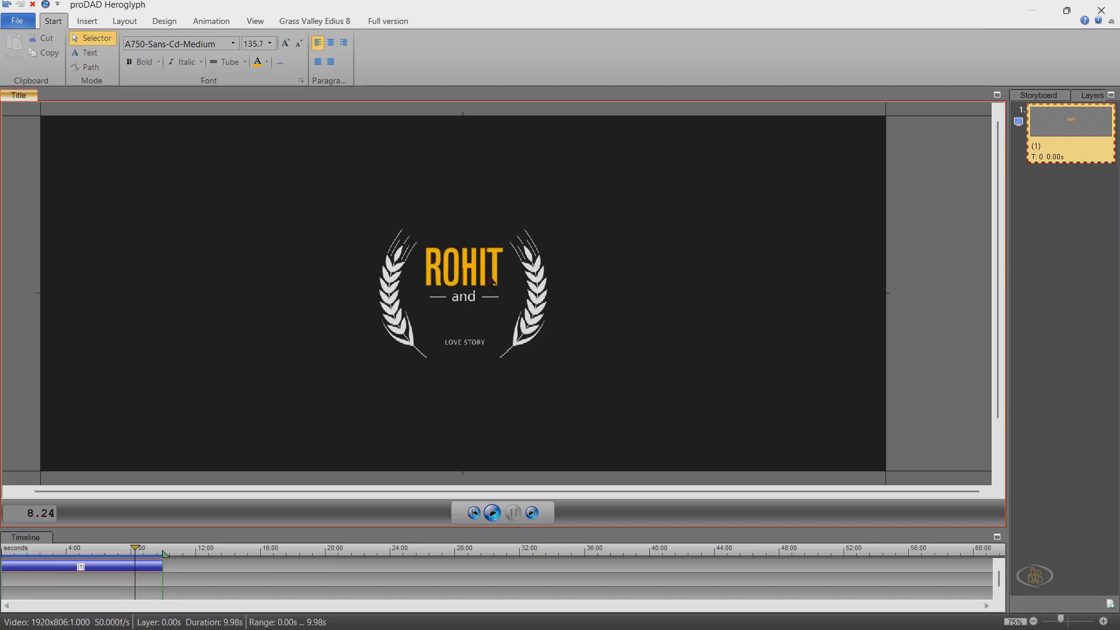
pyautogui.click(492, 282)
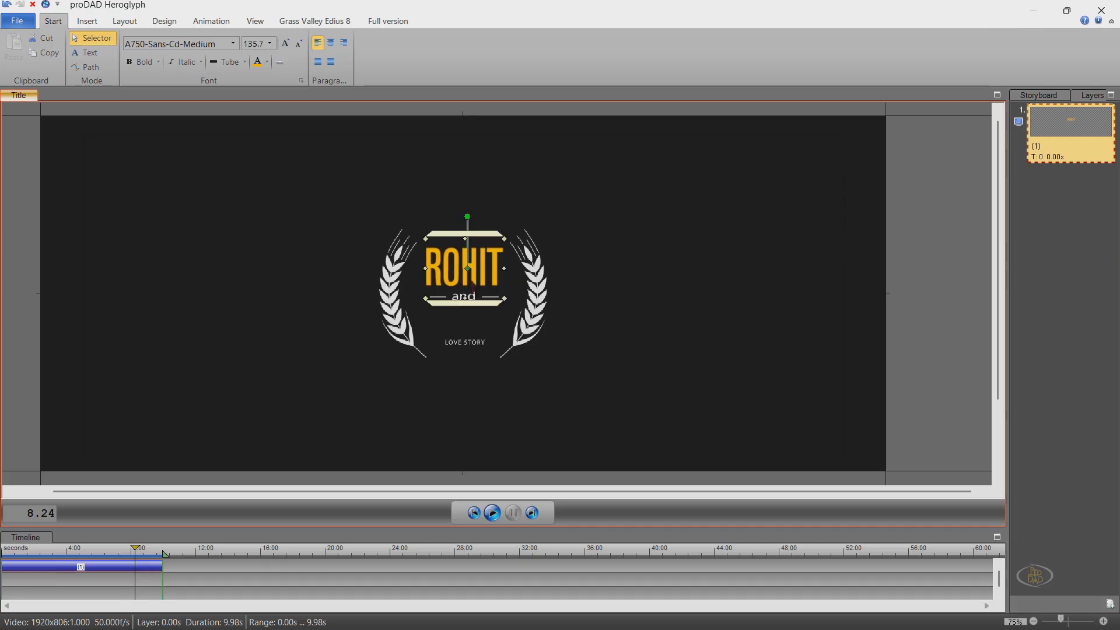
# - Duplicate the name text, place the copy below "and" and shrink it to about size 98.6
pyautogui.rightClick(471, 280)
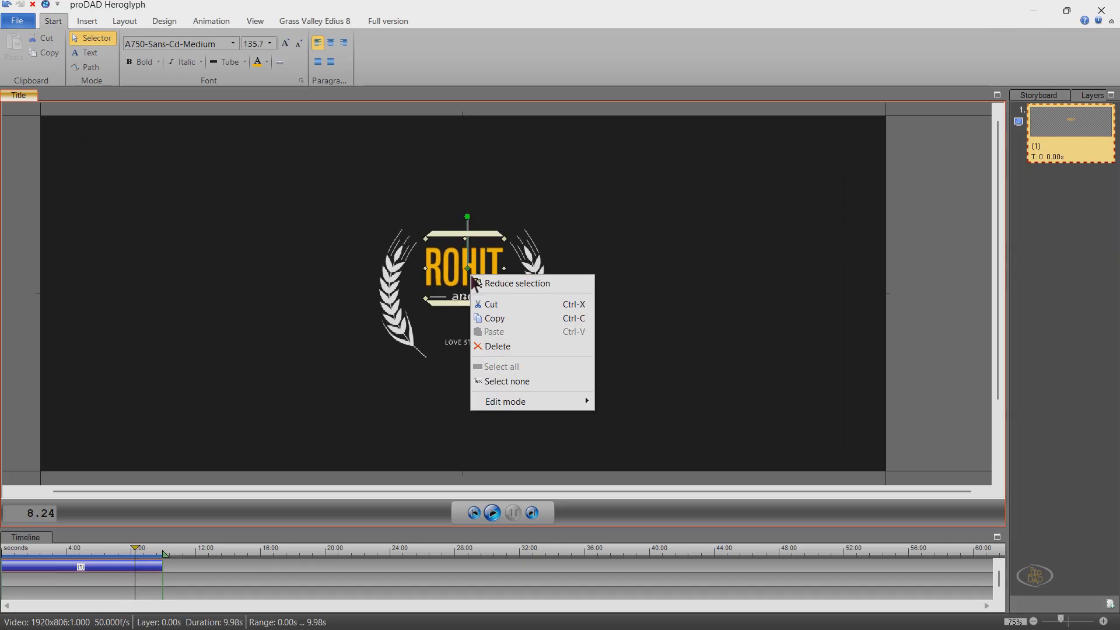
pyautogui.click(492, 318)
pyautogui.hotkey('ctrl', 'v')
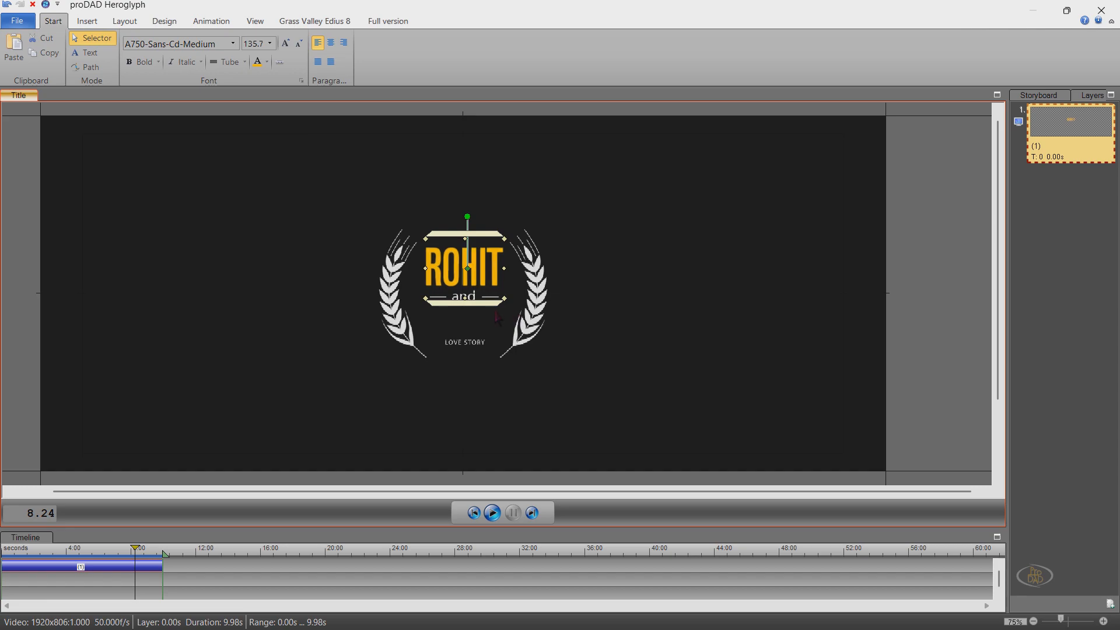
pyautogui.moveTo(491, 306); pyautogui.dragTo(496, 366)
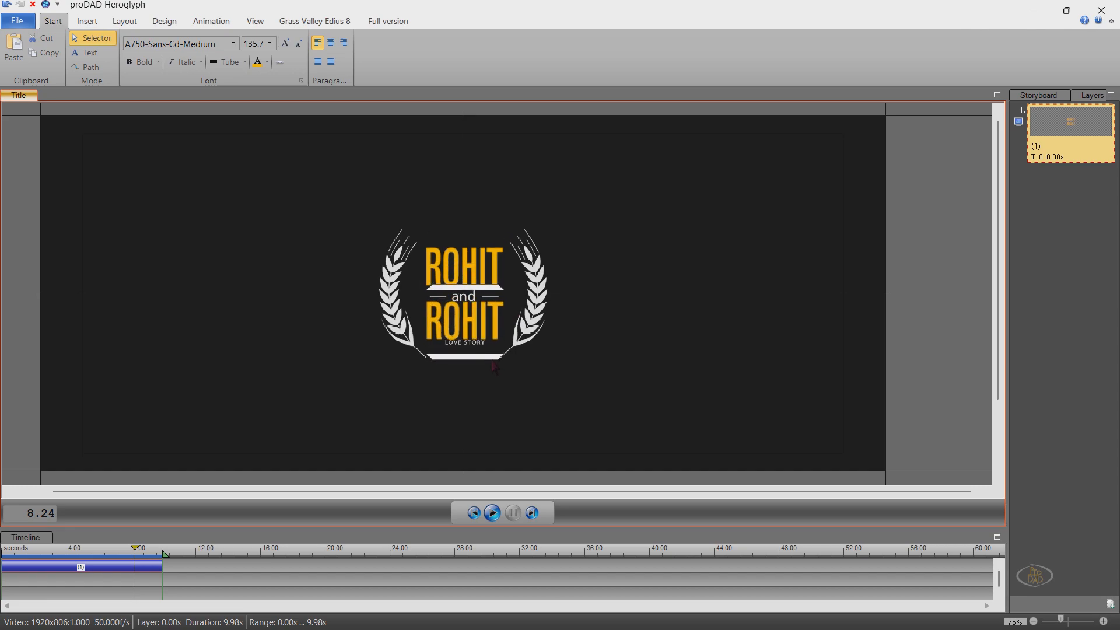
pyautogui.click(479, 352)
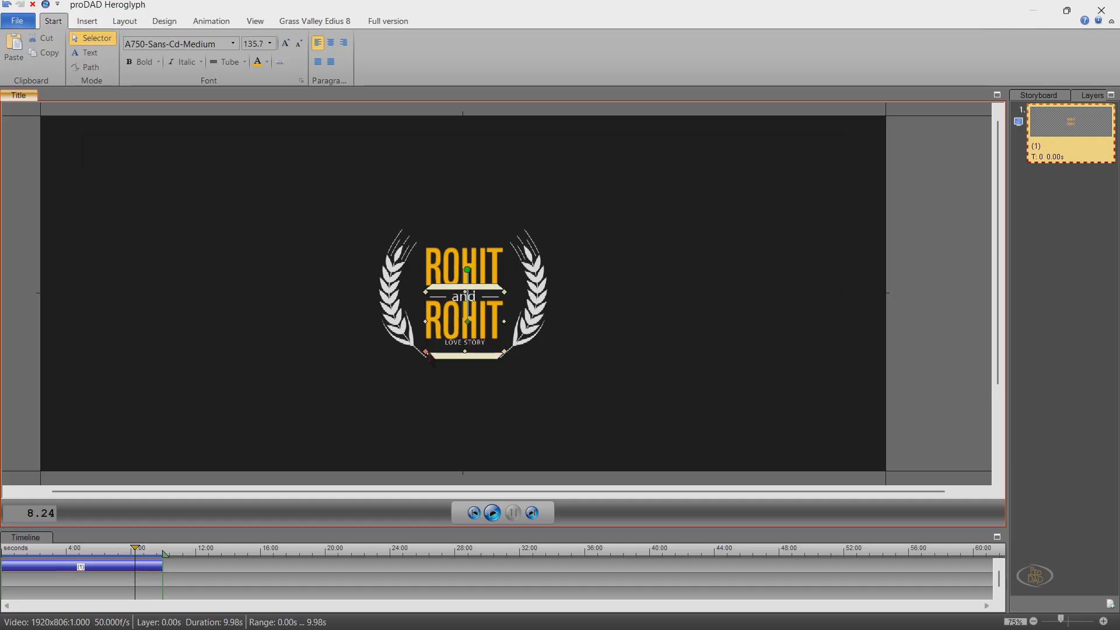
pyautogui.moveTo(426, 354); pyautogui.dragTo(476, 330)
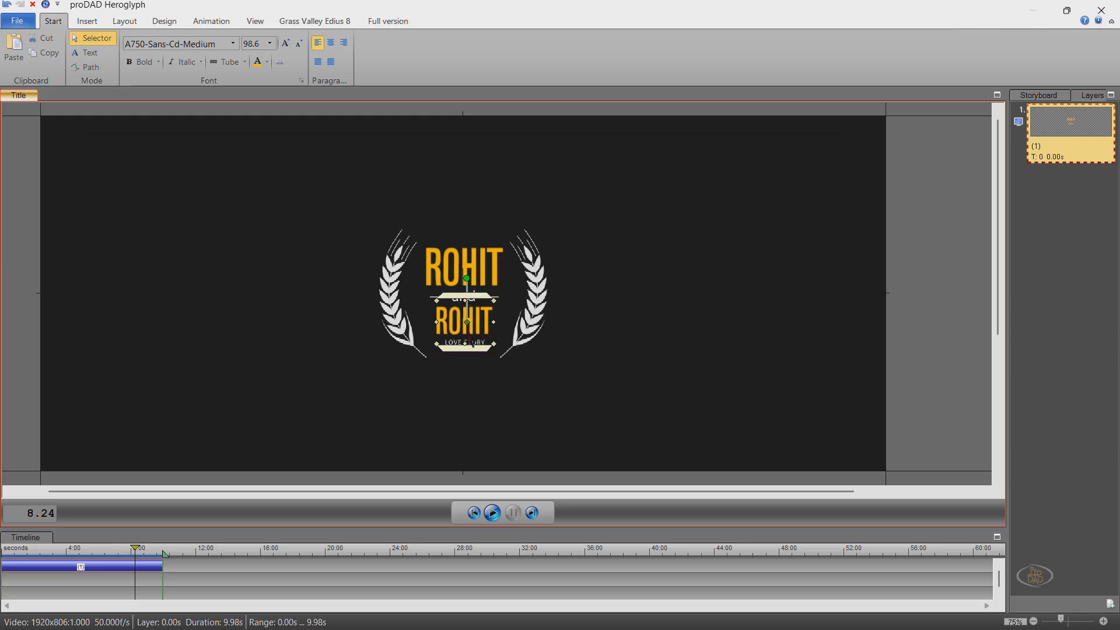
# - Replace the lower text copy with the second person's name in capitals and centre it below "and"
pyautogui.rightClick(485, 333)
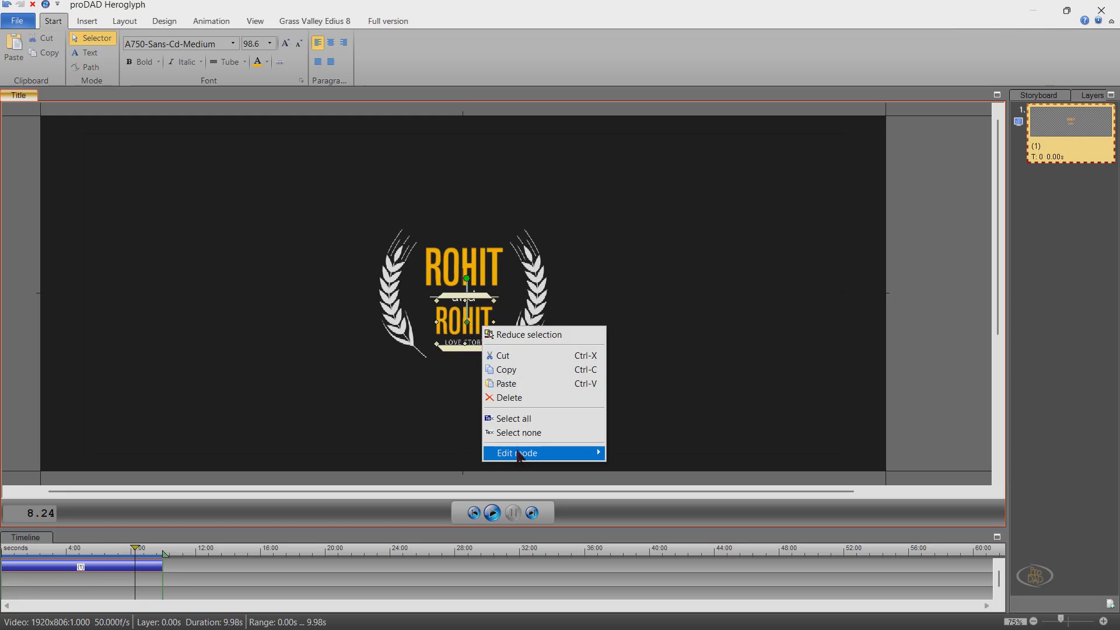
pyautogui.moveTo(520, 455)
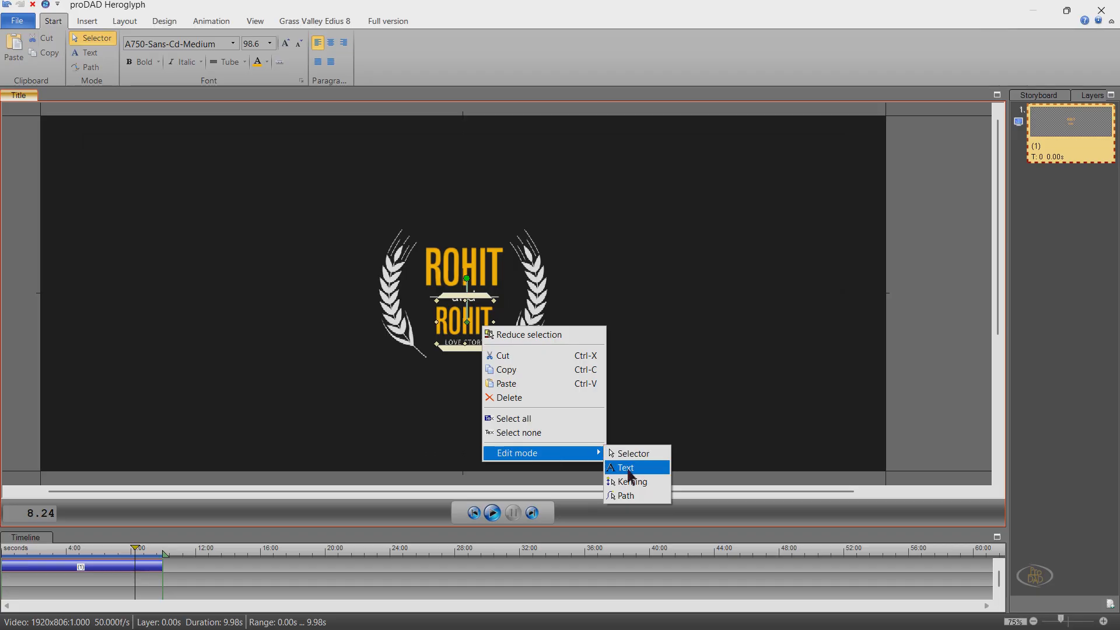
pyautogui.click(629, 470)
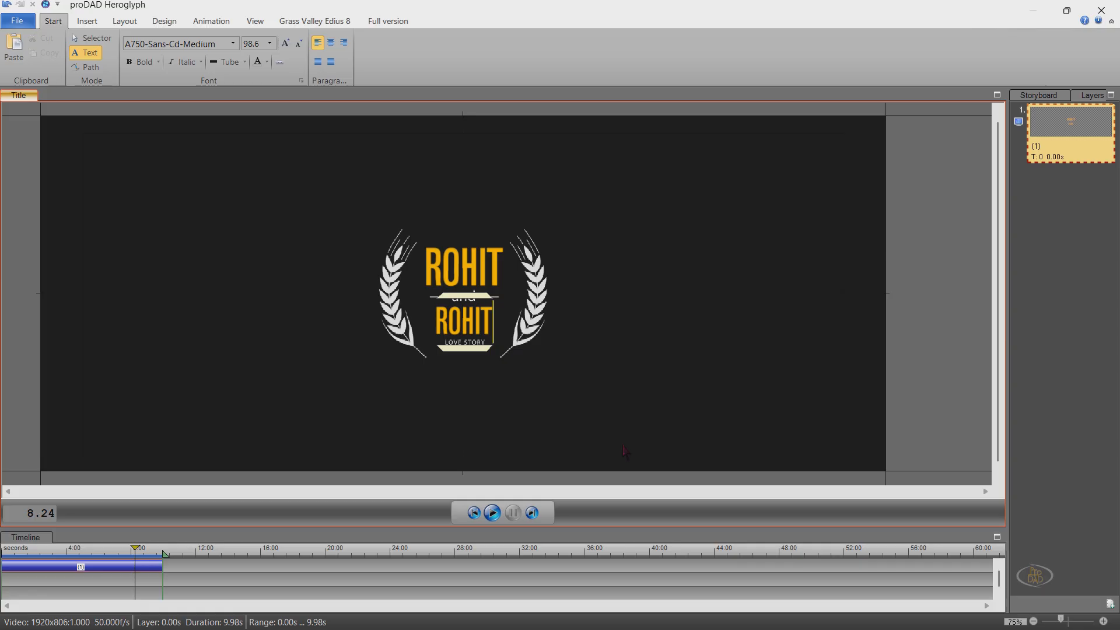
pyautogui.hotkey('shift', 'Left')
pyautogui.hotkey('shift', 'Left')
pyautogui.hotkey('shift', 'Left')
pyautogui.hotkey('shift', 'Left')
pyautogui.hotkey('shift', 'Left')
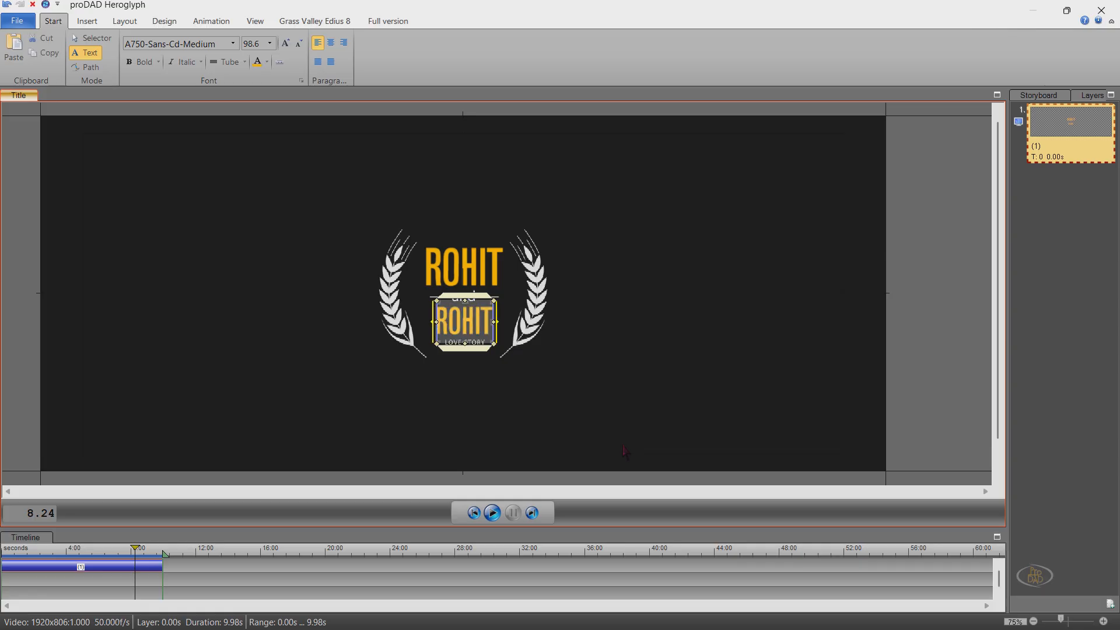
pyautogui.write('ROHINI')
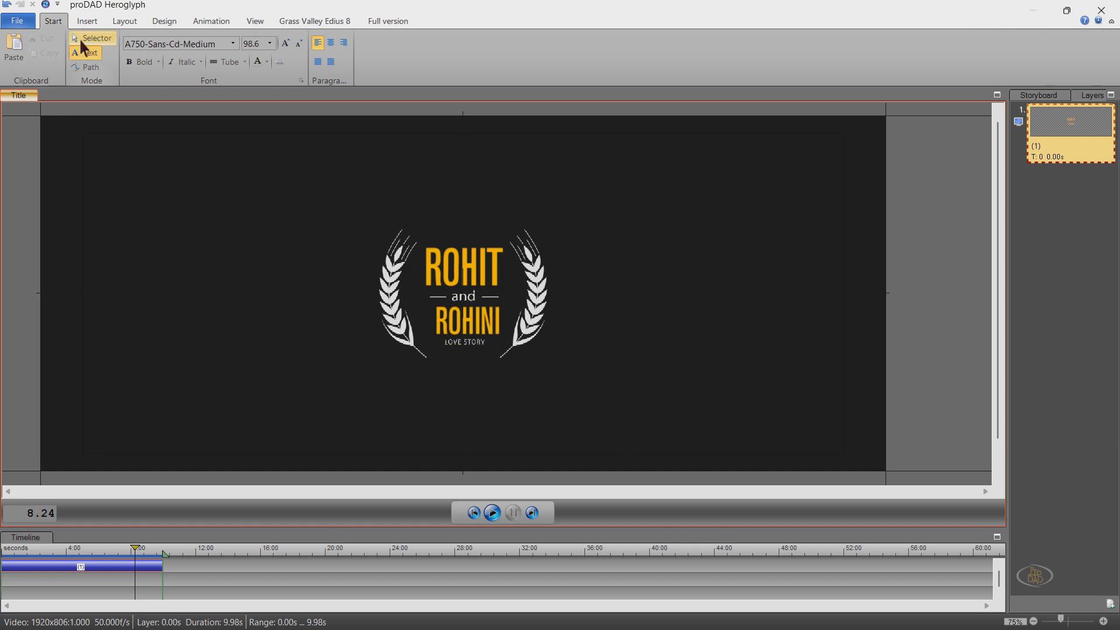
pyautogui.click(82, 42)
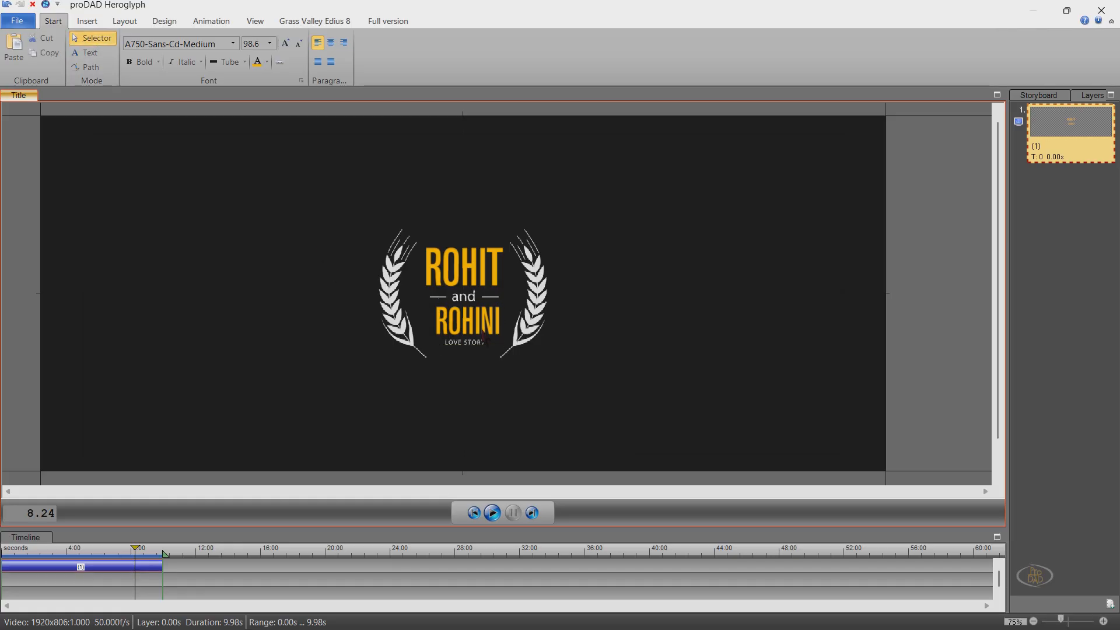
pyautogui.moveTo(482, 331); pyautogui.dragTo(483, 336)
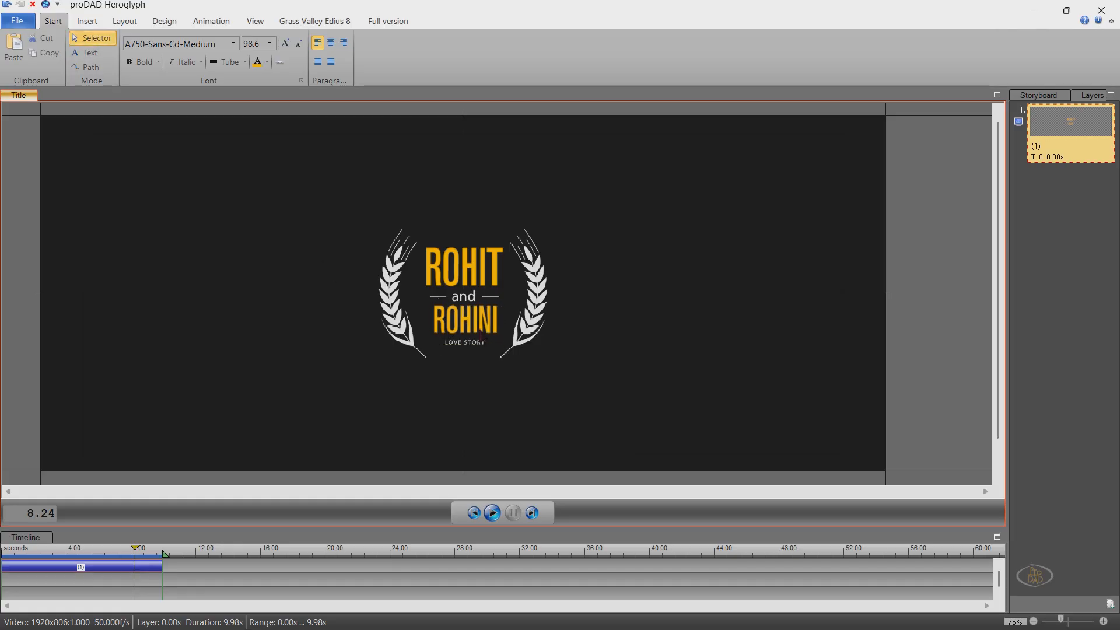
# - Move the playhead to 3.24 s and nudge the upper name slightly to the right above "and"
pyautogui.click(134, 557)
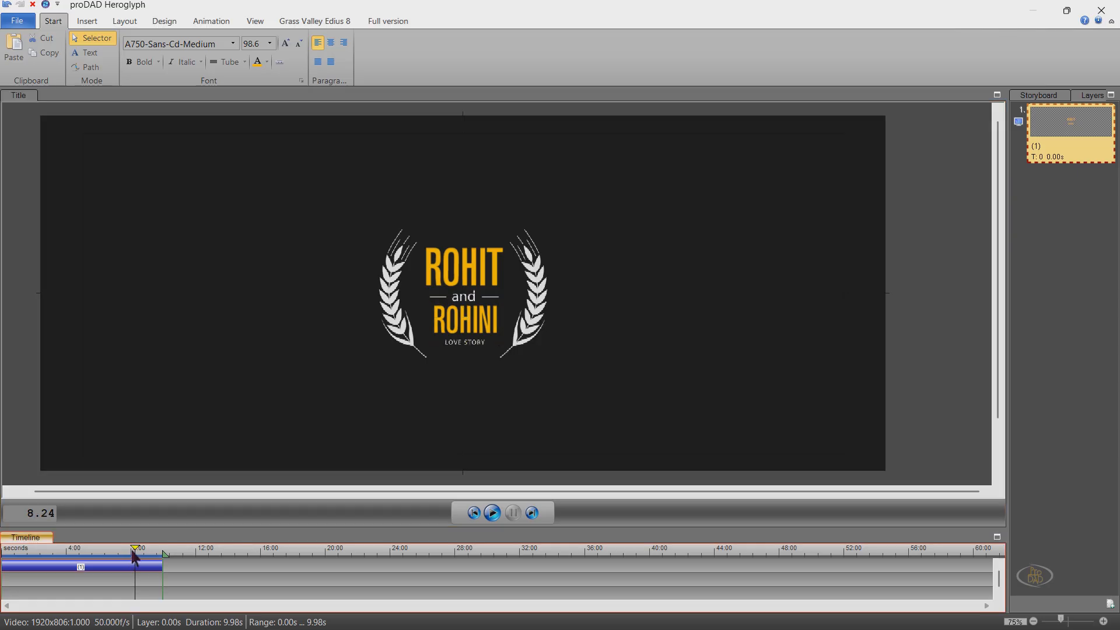
pyautogui.moveTo(134, 557); pyautogui.dragTo(53, 567)
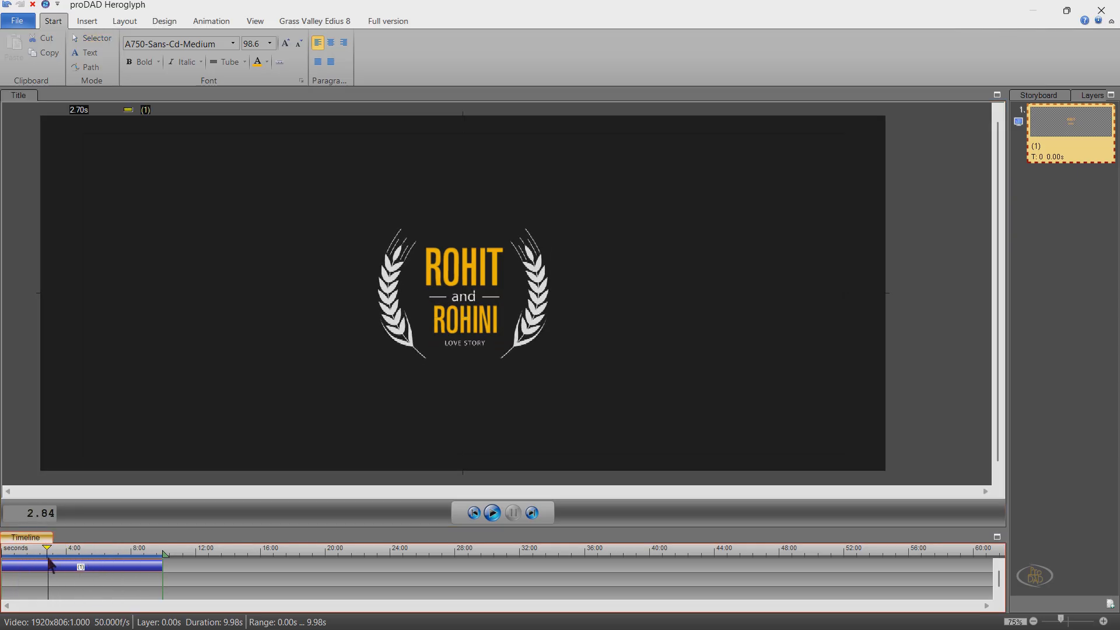
pyautogui.click(89, 567)
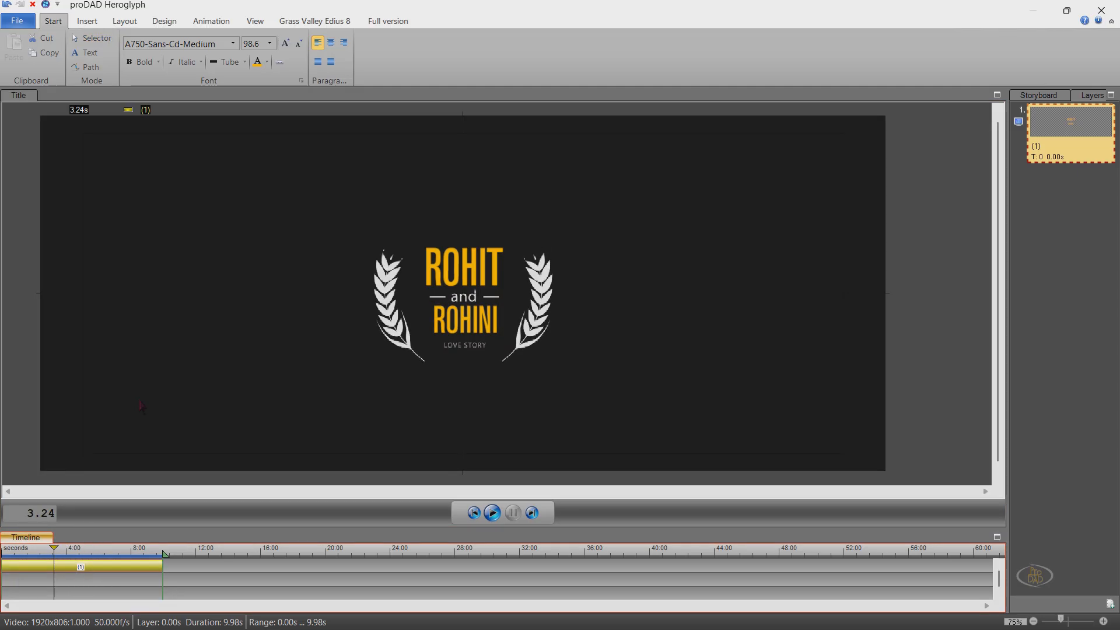
pyautogui.click(222, 19)
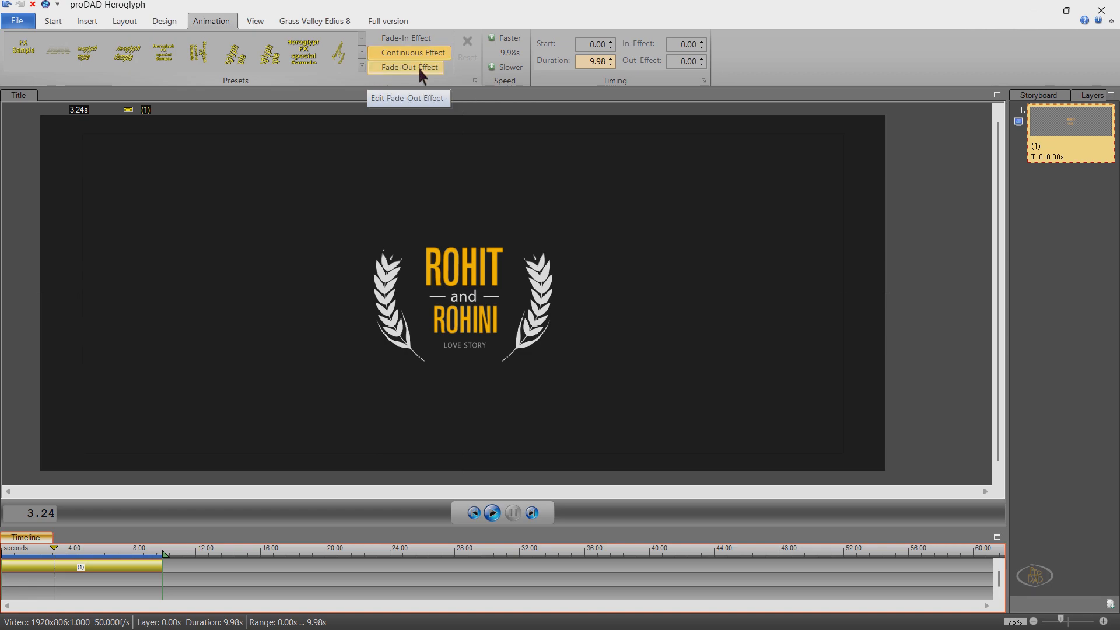
pyautogui.click(475, 257)
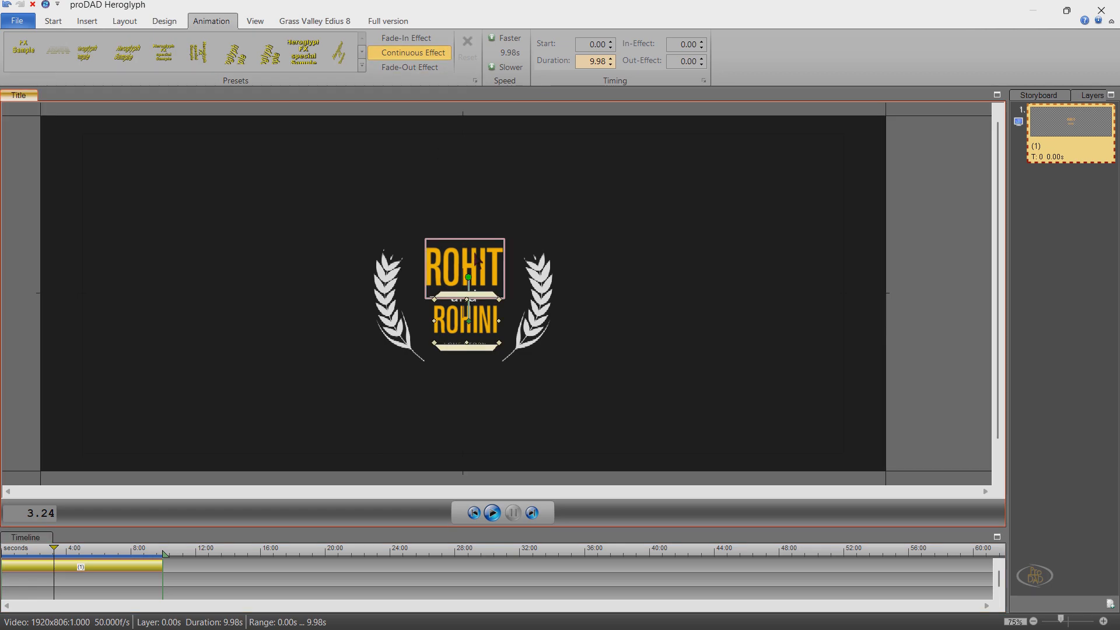
pyautogui.moveTo(481, 259); pyautogui.dragTo(483, 259)
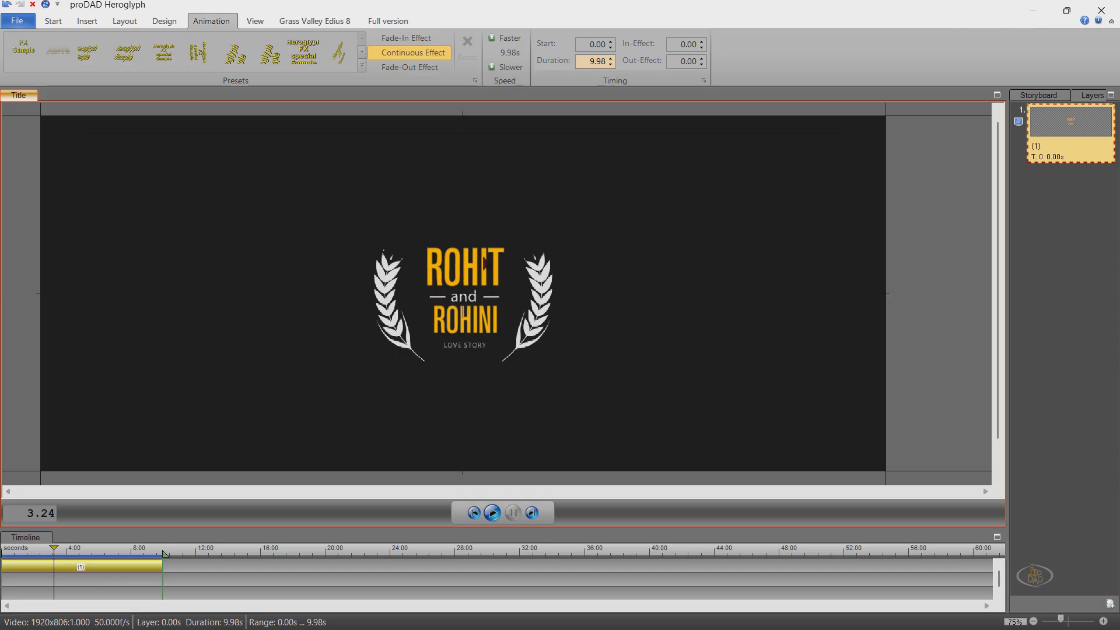
pyautogui.click(484, 264)
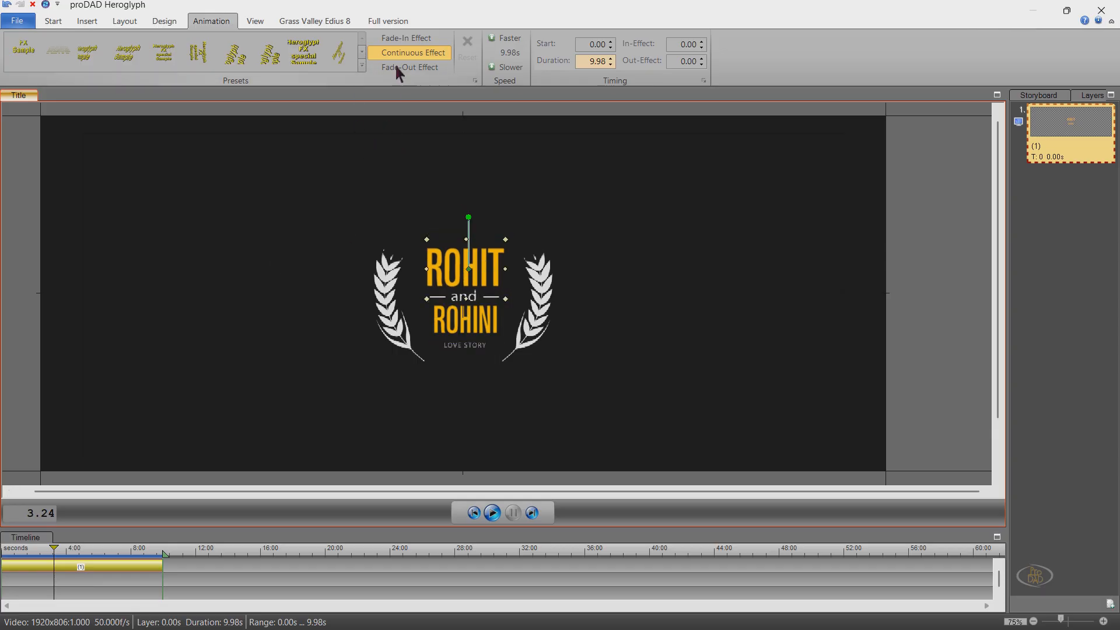
# - Try several fade-in presets on the title and keep the one whose oversized letters shrink into place one by one
pyautogui.click(404, 37)
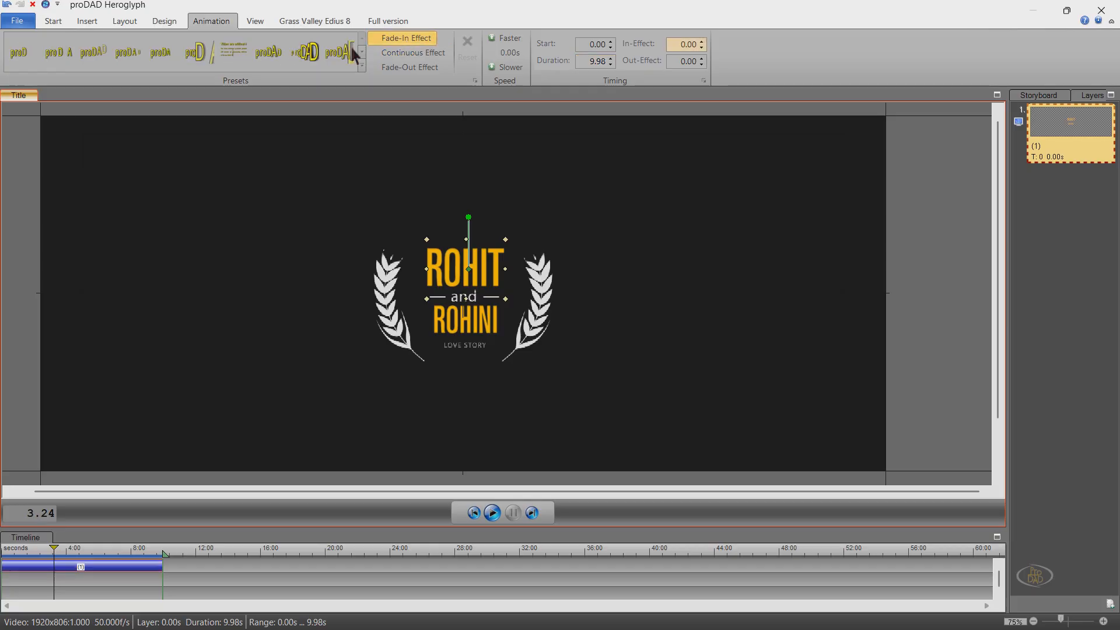
pyautogui.click(314, 52)
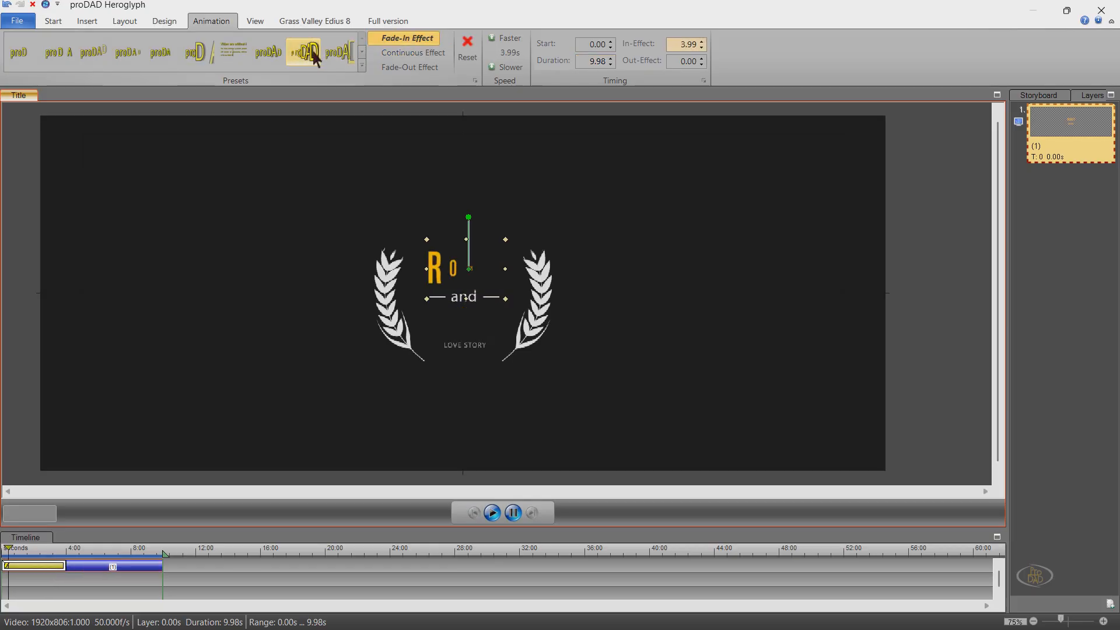
pyautogui.click(267, 54)
pyautogui.click(190, 56)
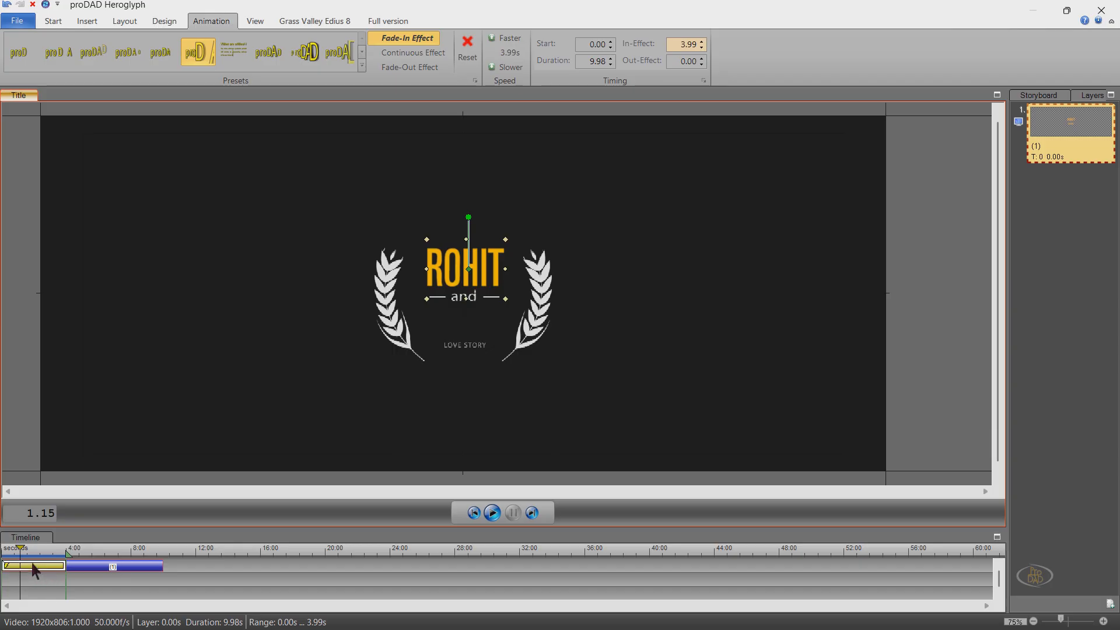
# - Shorten the fade-in effect to 2.55 s and preview it from the start
pyautogui.moveTo(67, 571); pyautogui.dragTo(1, 551)
pyautogui.click(491, 516)
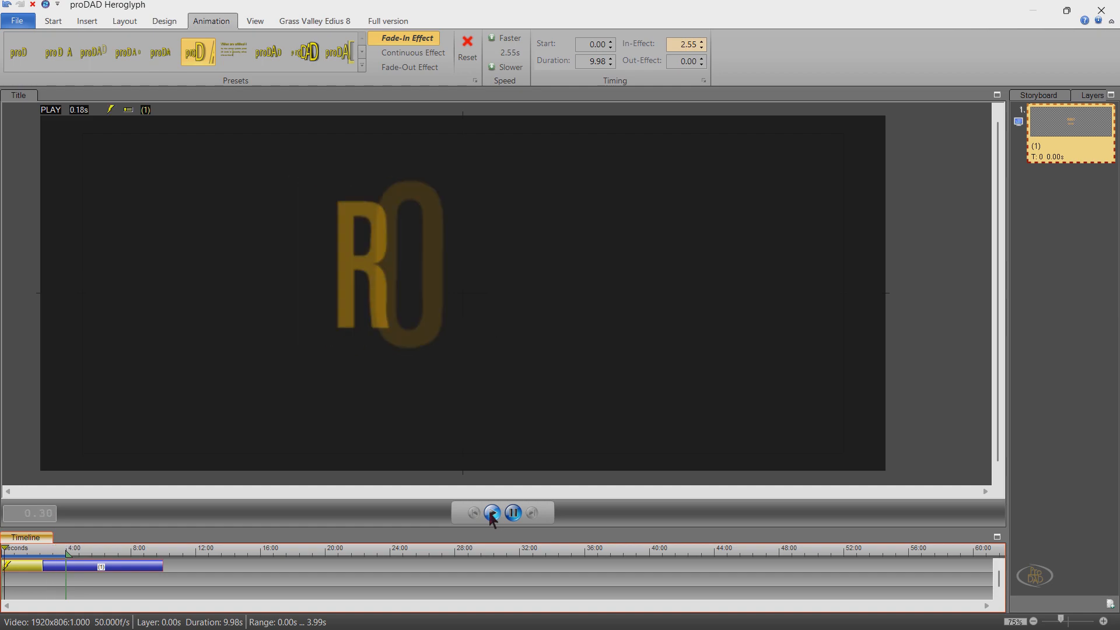
pyautogui.click(509, 515)
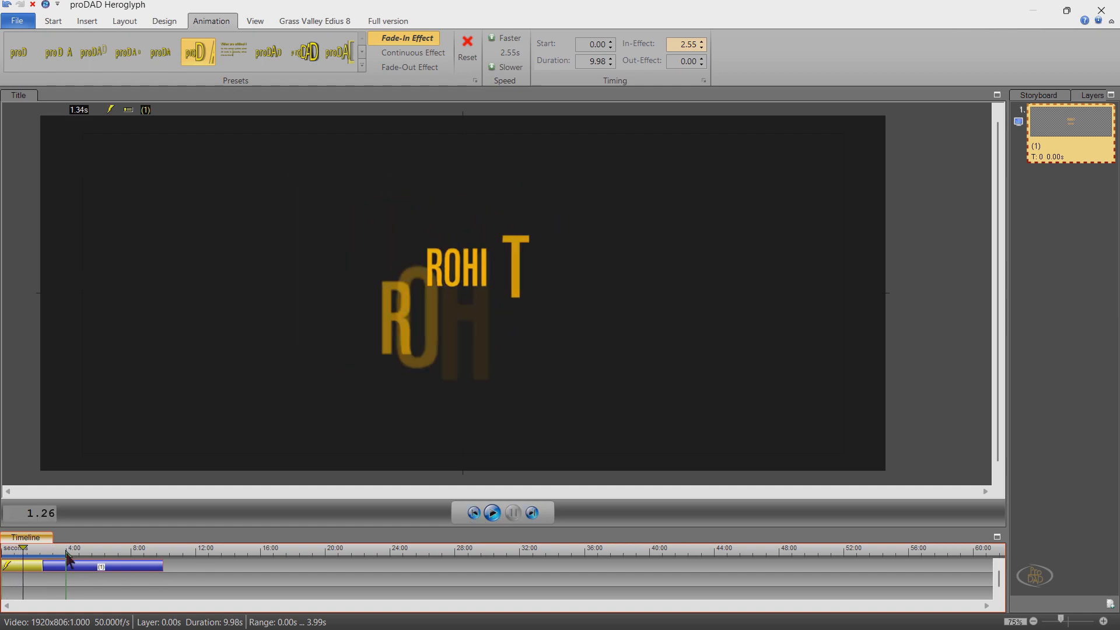
# - Preview the animation over a range ending at 4.60 s and shift the title layer to start at 2.04 s
pyautogui.moveTo(66, 552); pyautogui.dragTo(76, 553)
pyautogui.click(60, 550)
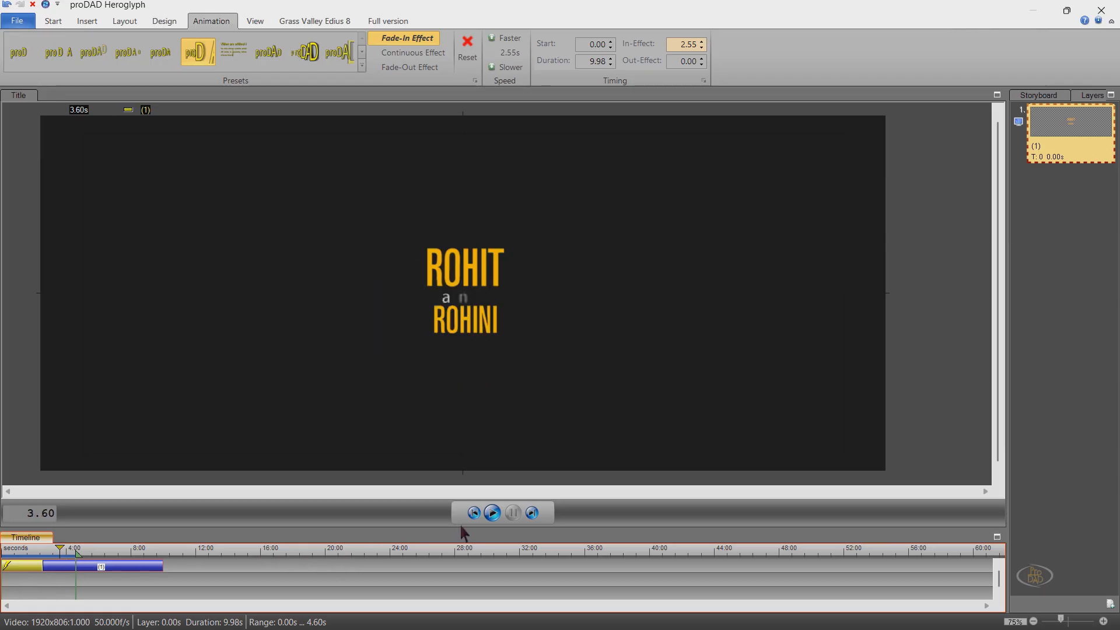
pyautogui.click(491, 515)
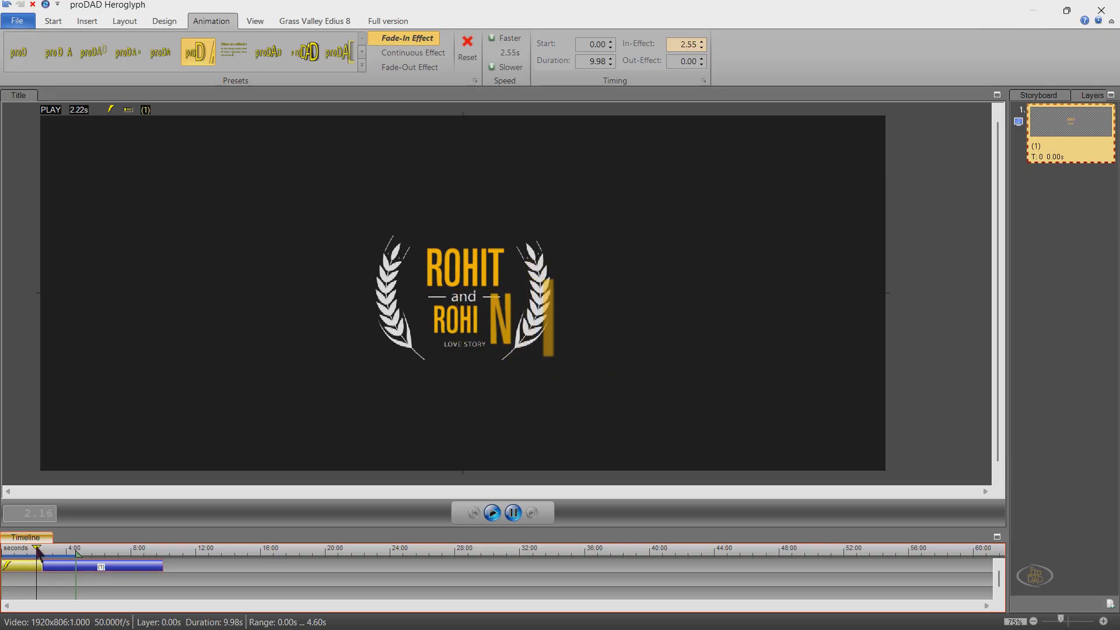
pyautogui.moveTo(36, 549)
pyautogui.mouseDown()
pyautogui.moveTo(61, 550)
pyautogui.moveTo(50, 551)
pyautogui.mouseUp()
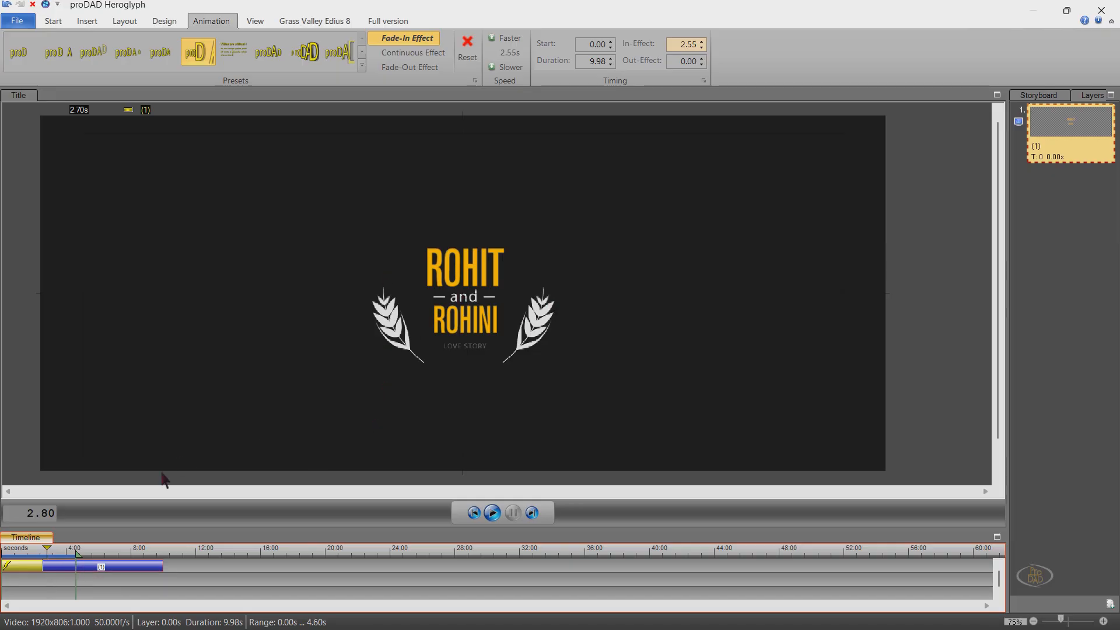
pyautogui.moveTo(115, 567); pyautogui.dragTo(147, 567)
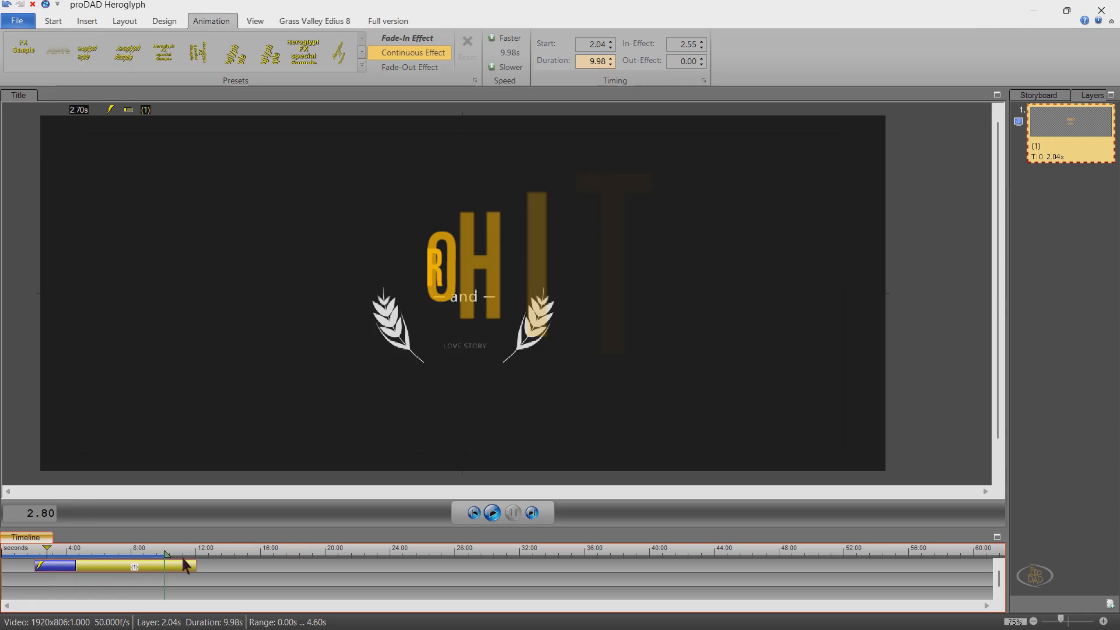
# - Turn off the video background display and apply the title to return to EDIUS
pyautogui.click(321, 21)
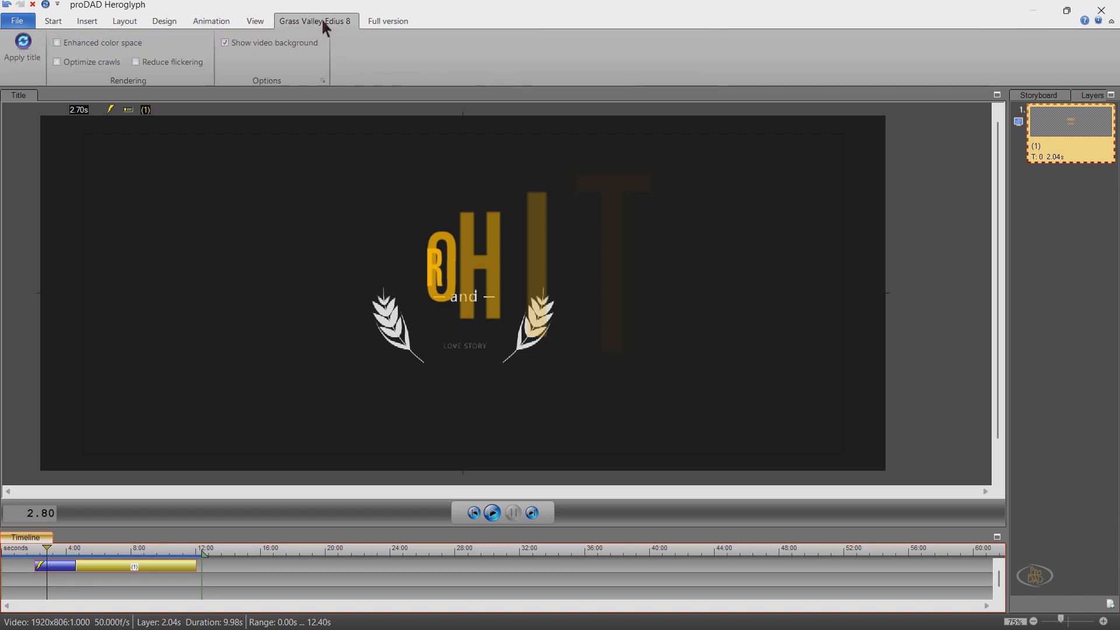
pyautogui.click(250, 45)
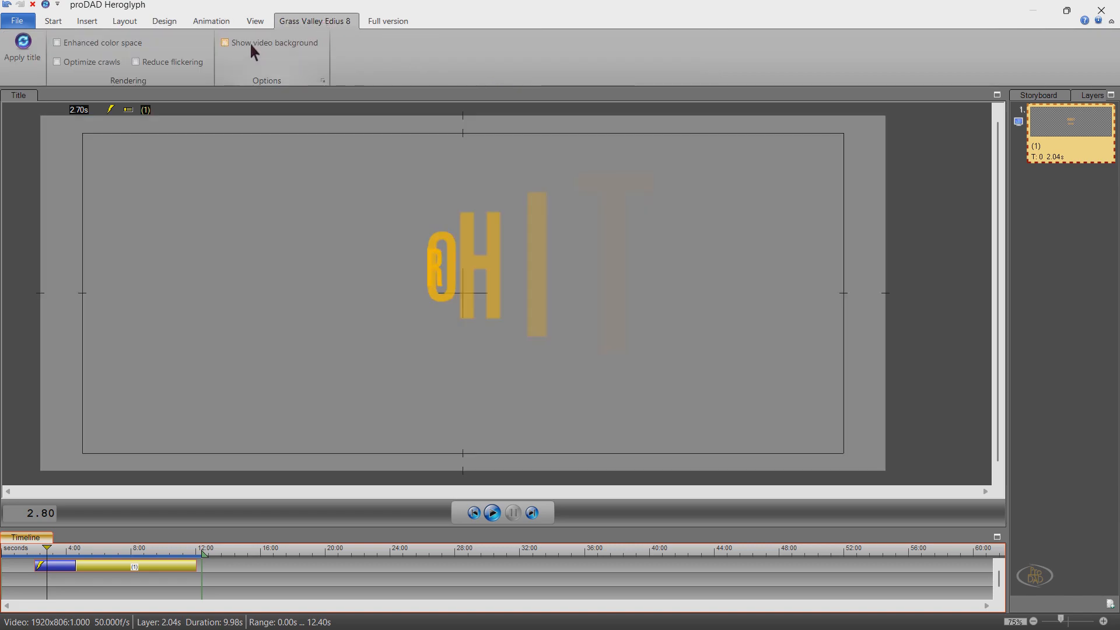
pyautogui.click(24, 50)
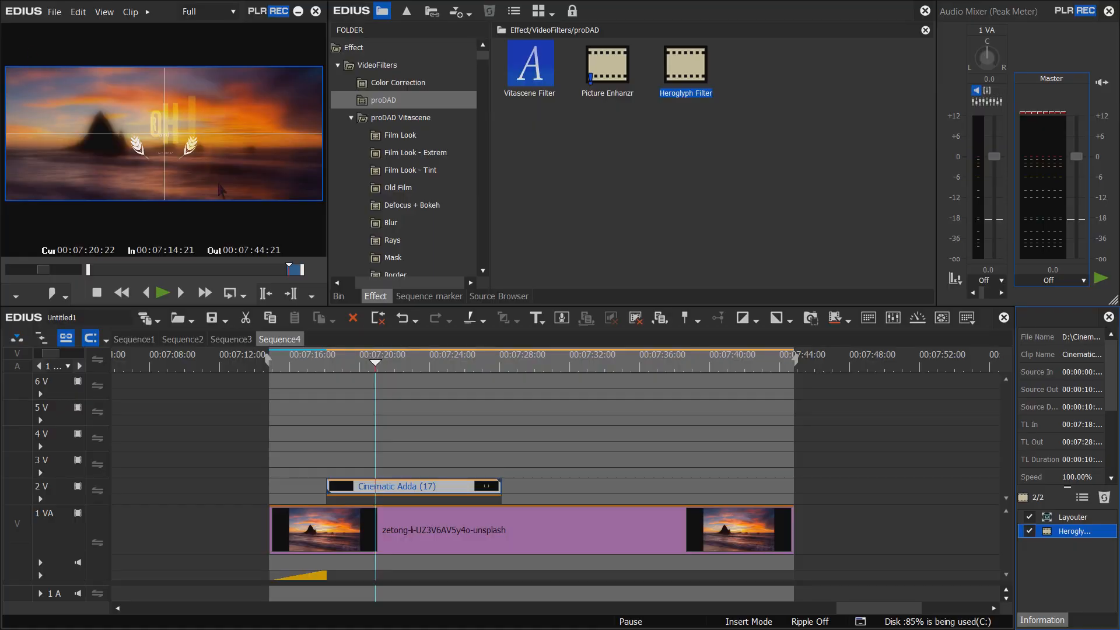
# - Play the title sequence full screen from 00:07:19:12 to check the animated names inside the laurel
pyautogui.moveTo(363, 361)
pyautogui.mouseDown()
pyautogui.moveTo(340, 365)
pyautogui.moveTo(407, 365)
pyautogui.moveTo(351, 365)
pyautogui.mouseUp()
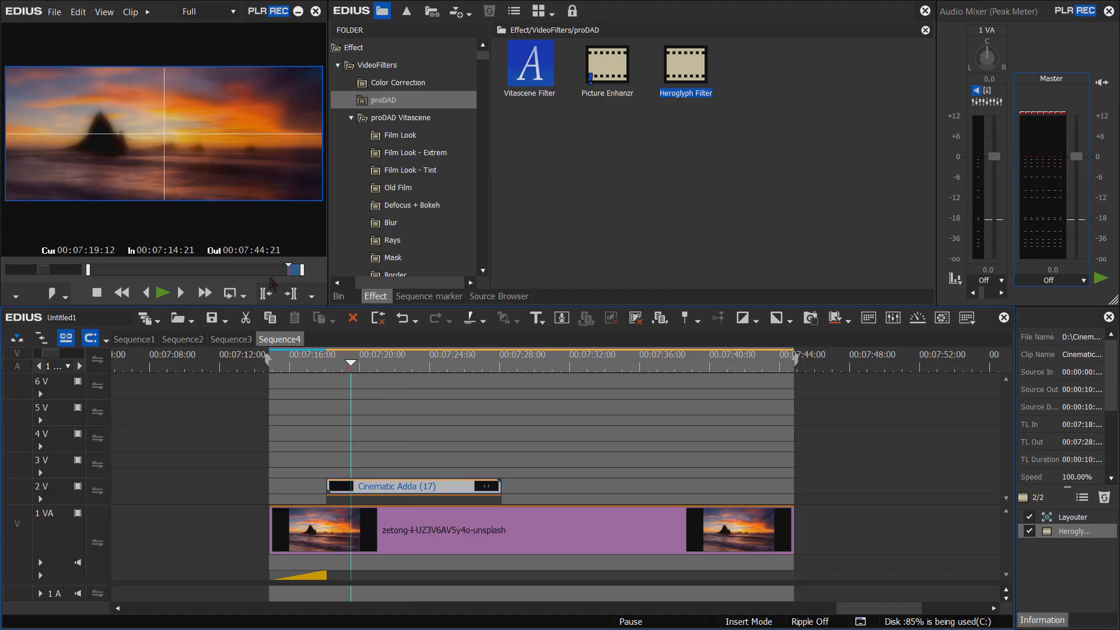
pyautogui.doubleClick(229, 179)
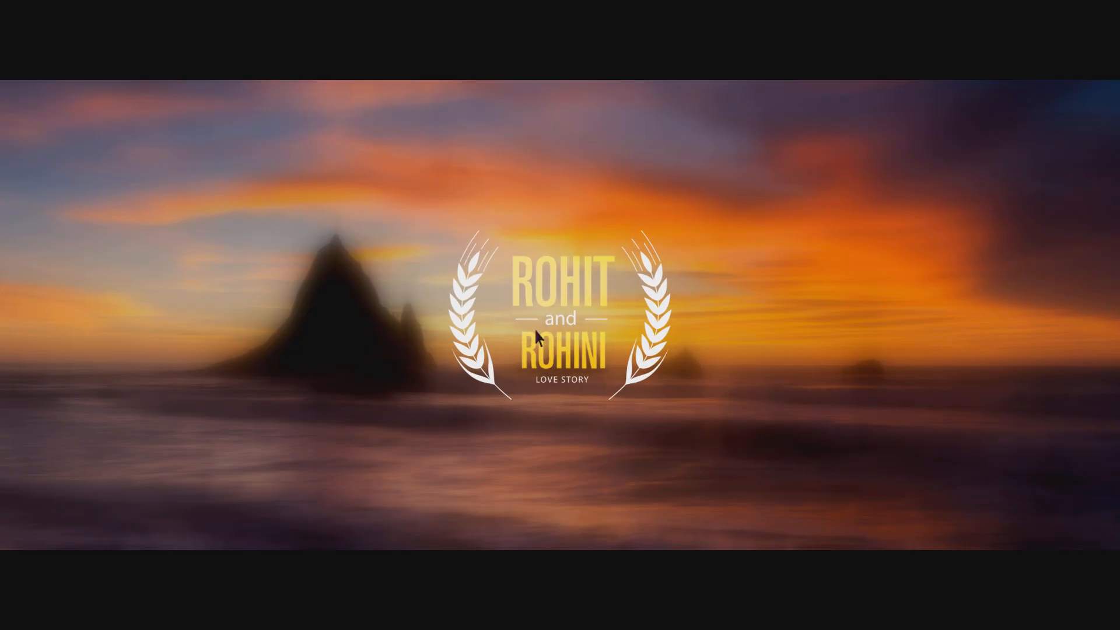
pyautogui.press('Escape')
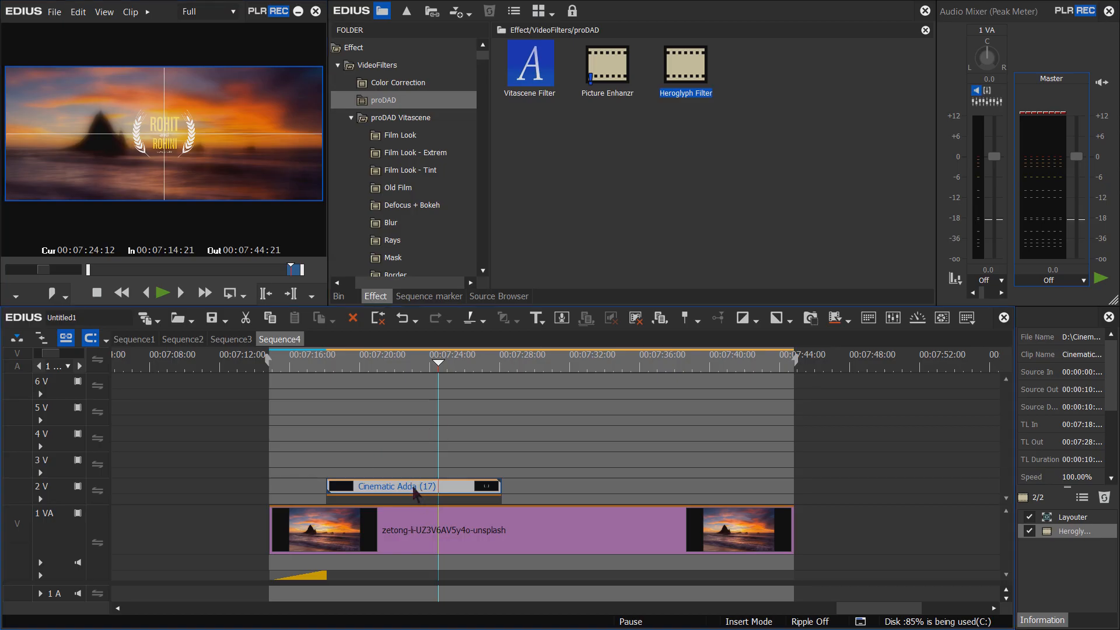
# - Reopen the Heroglyph filter of the Cinematic Adda (17) clip in Read mode
pyautogui.click(1062, 532)
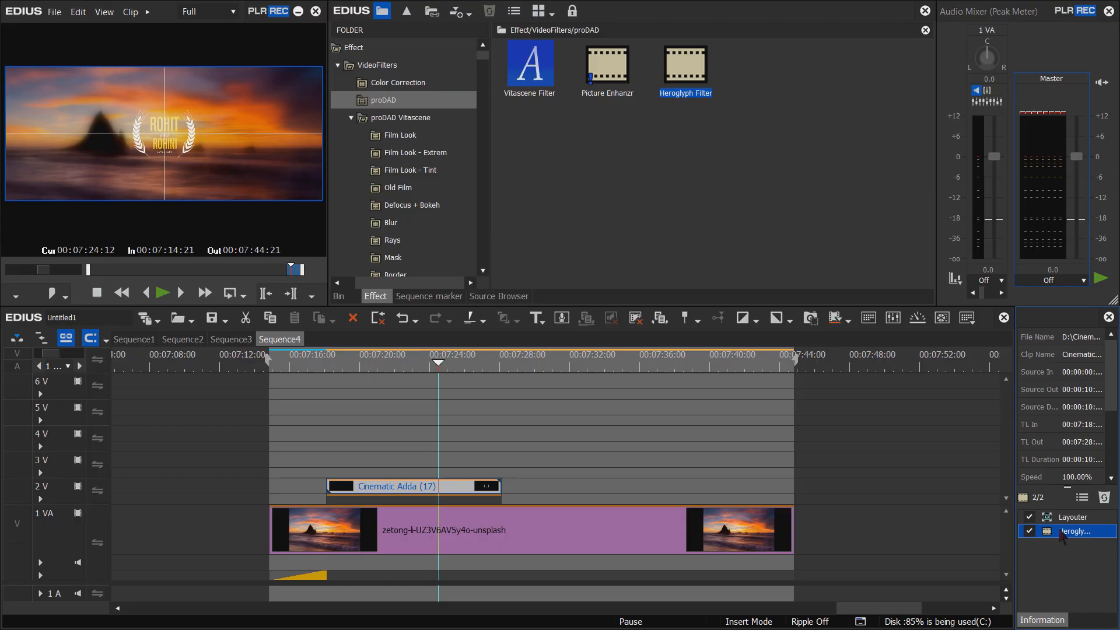
pyautogui.click(1083, 498)
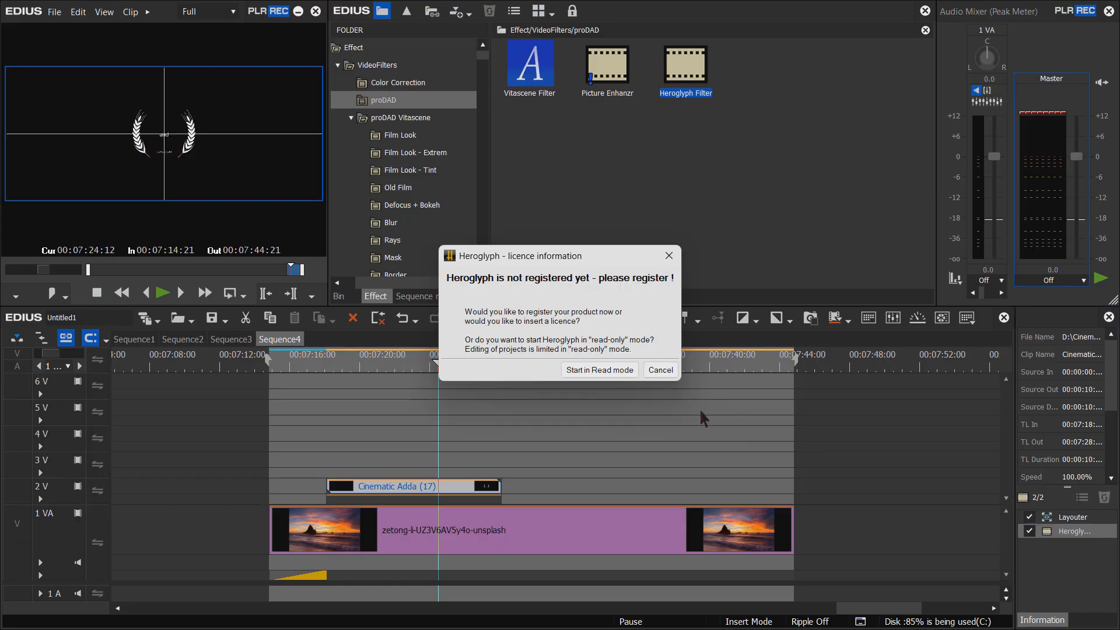
pyautogui.click(607, 371)
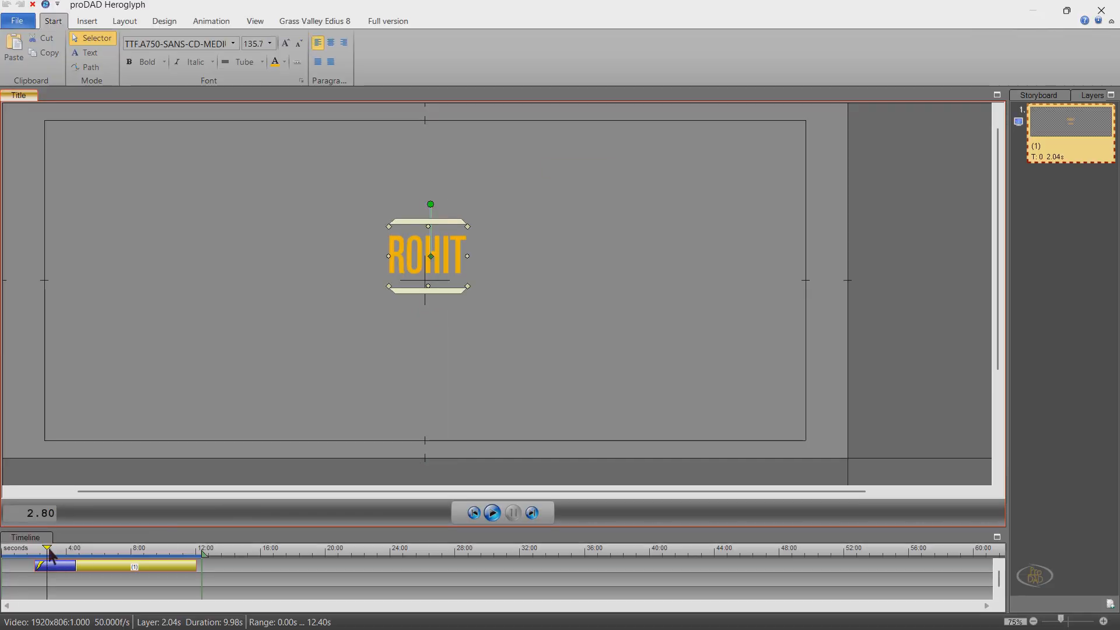
# - Recolour both name texts with the darkest near-black theme shade and apply the title to return to EDIUS
pyautogui.moveTo(49, 551); pyautogui.dragTo(119, 551)
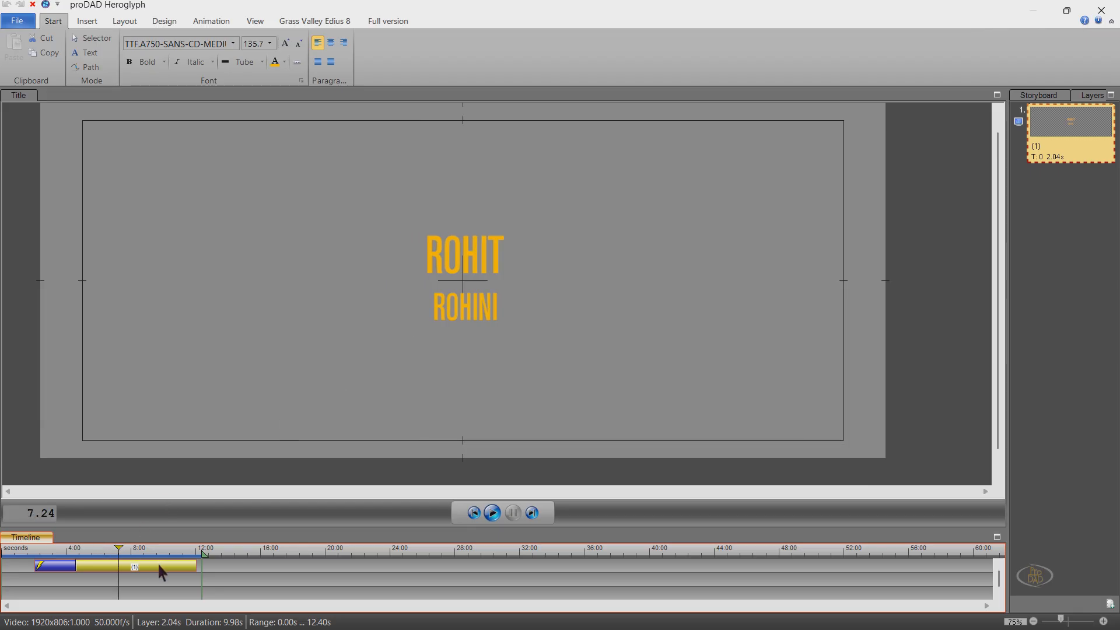
pyautogui.click(482, 261)
pyautogui.click(480, 257)
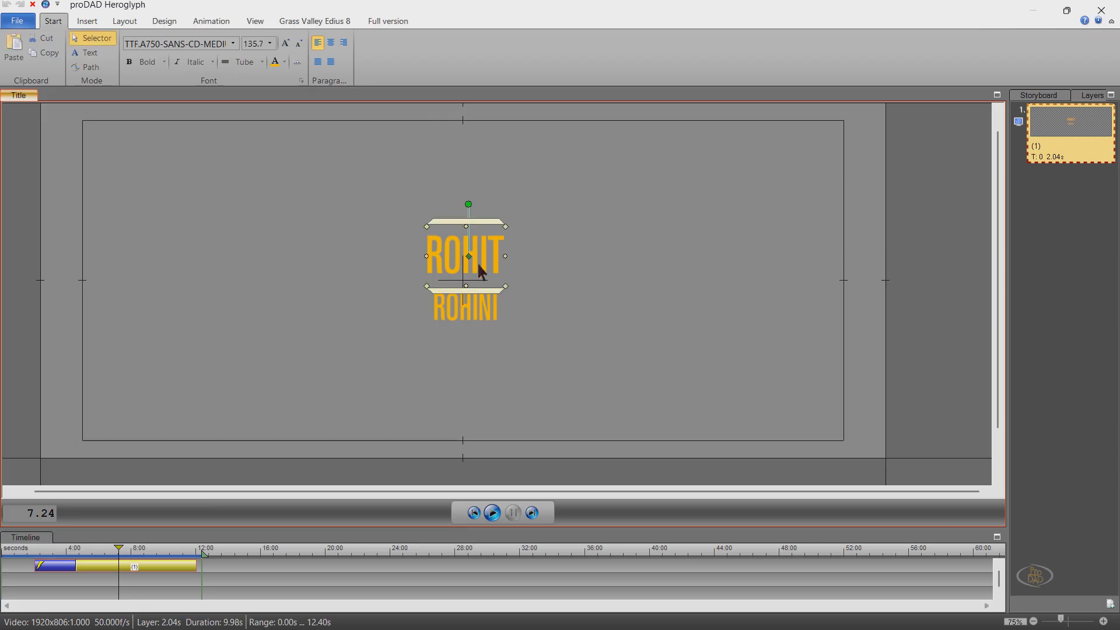
pyautogui.moveTo(373, 233); pyautogui.dragTo(514, 350)
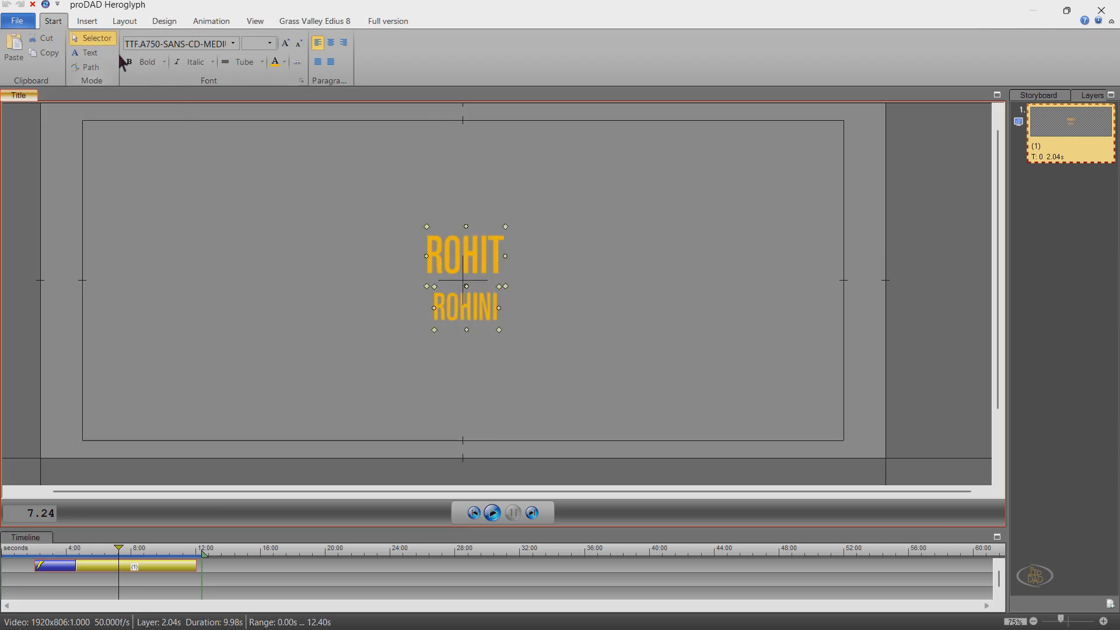
pyautogui.click(276, 66)
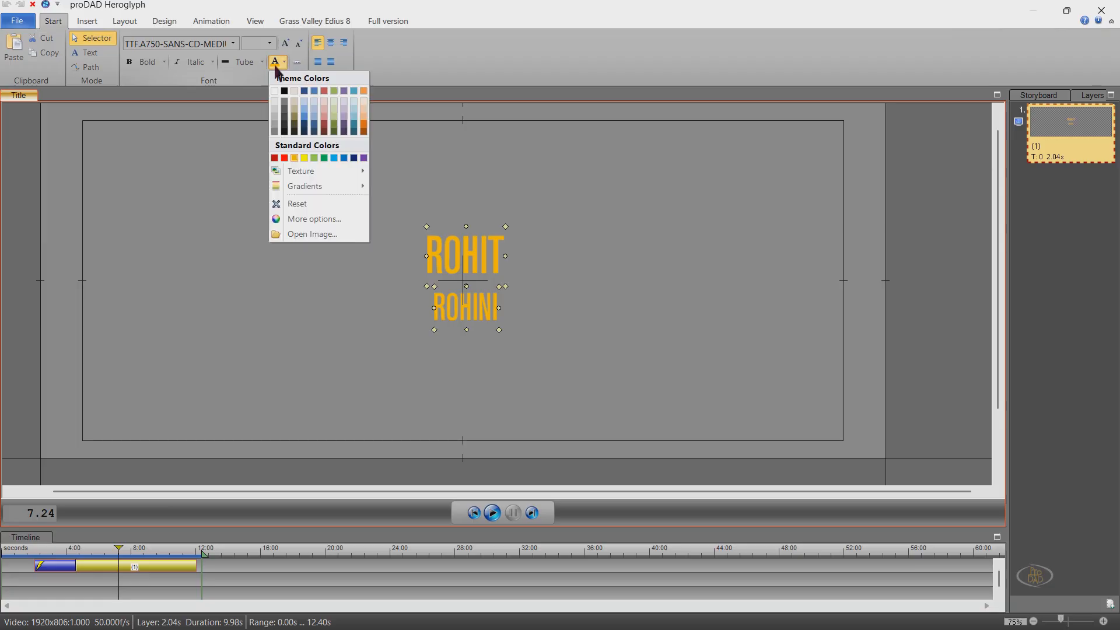
pyautogui.click(284, 132)
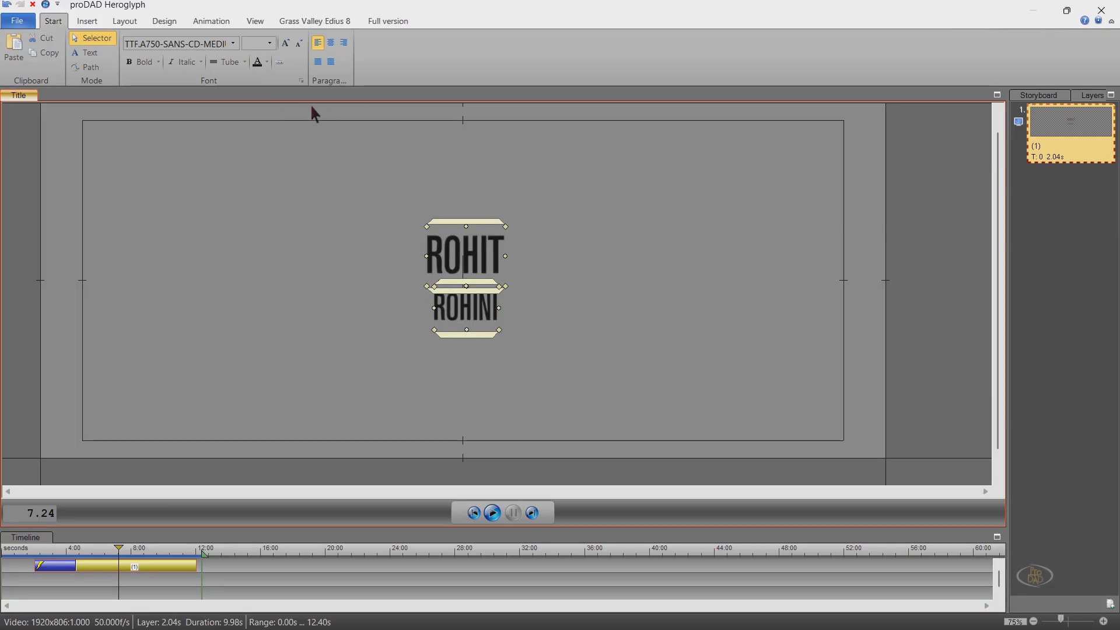
pyautogui.click(305, 21)
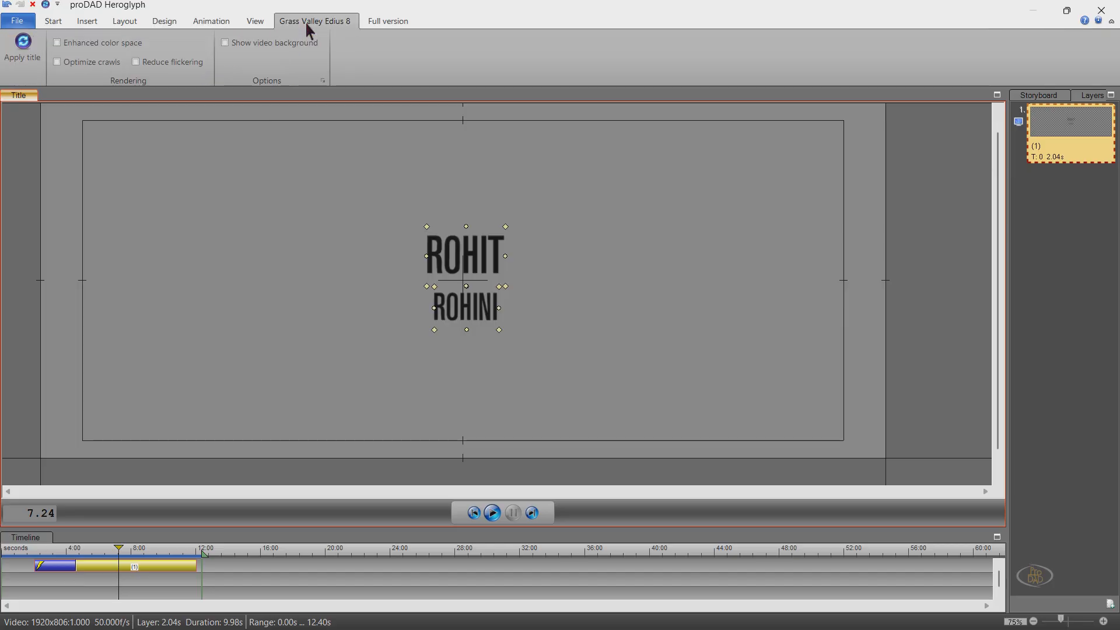
pyautogui.click(18, 51)
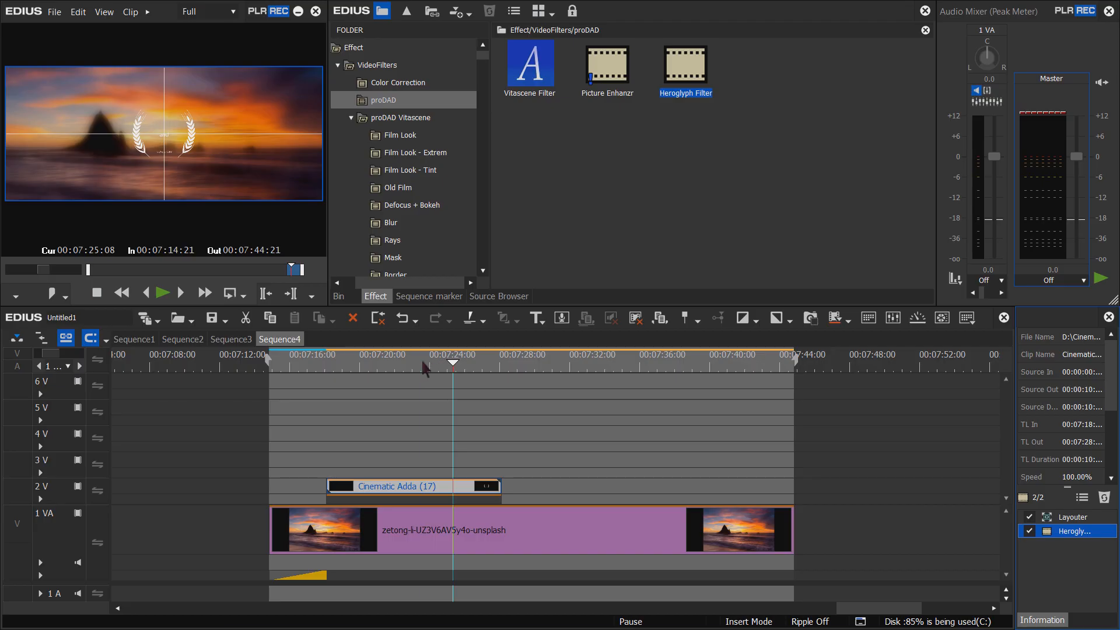
# - Play the title sequence from 00:07:21:02 in full screen to check the dark names inside the laurel
pyautogui.click(421, 363)
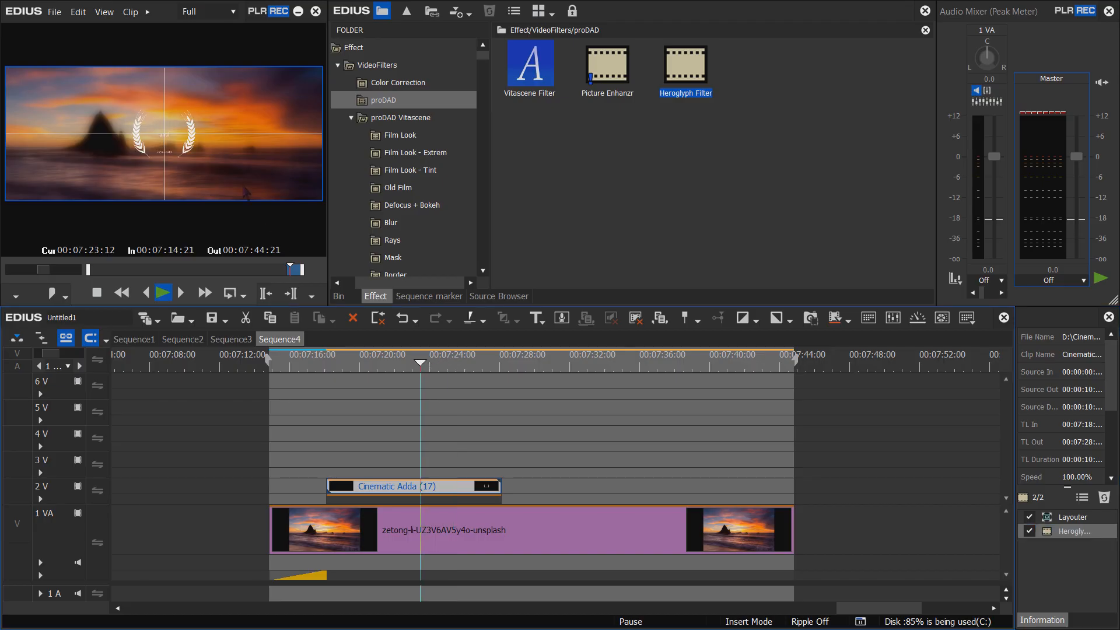
pyautogui.press('space')
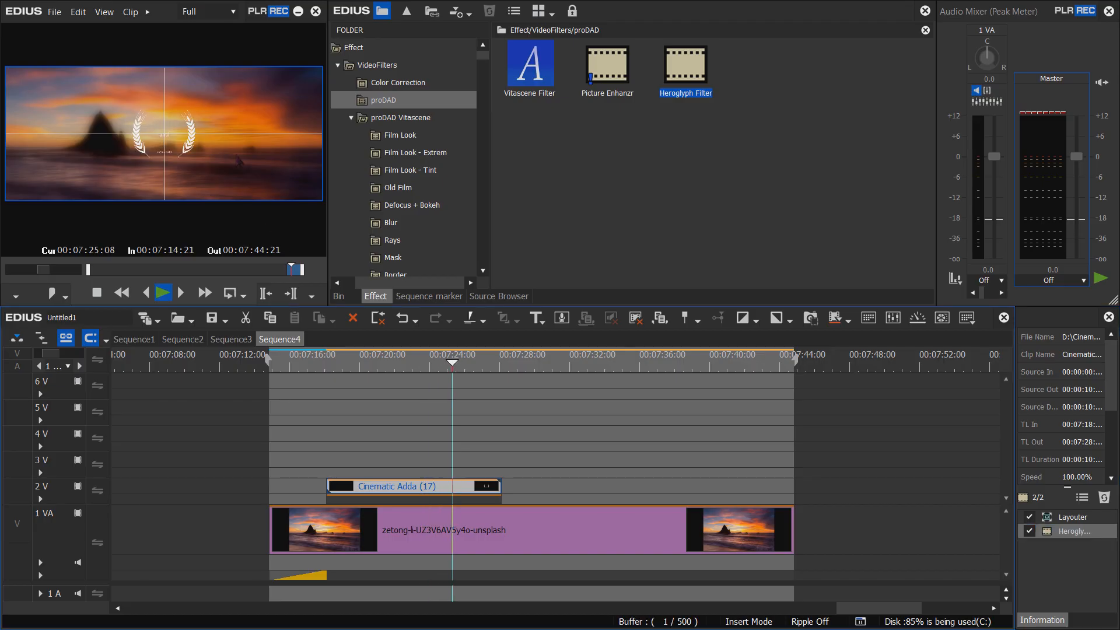
pyautogui.press('space')
pyautogui.click(378, 359)
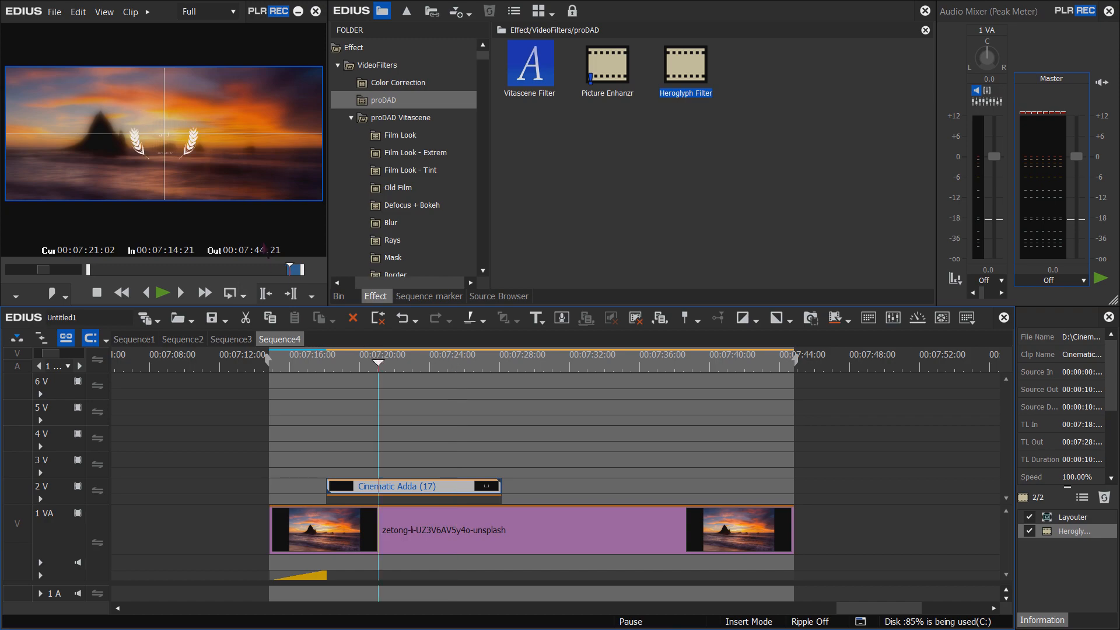
pyautogui.press('space')
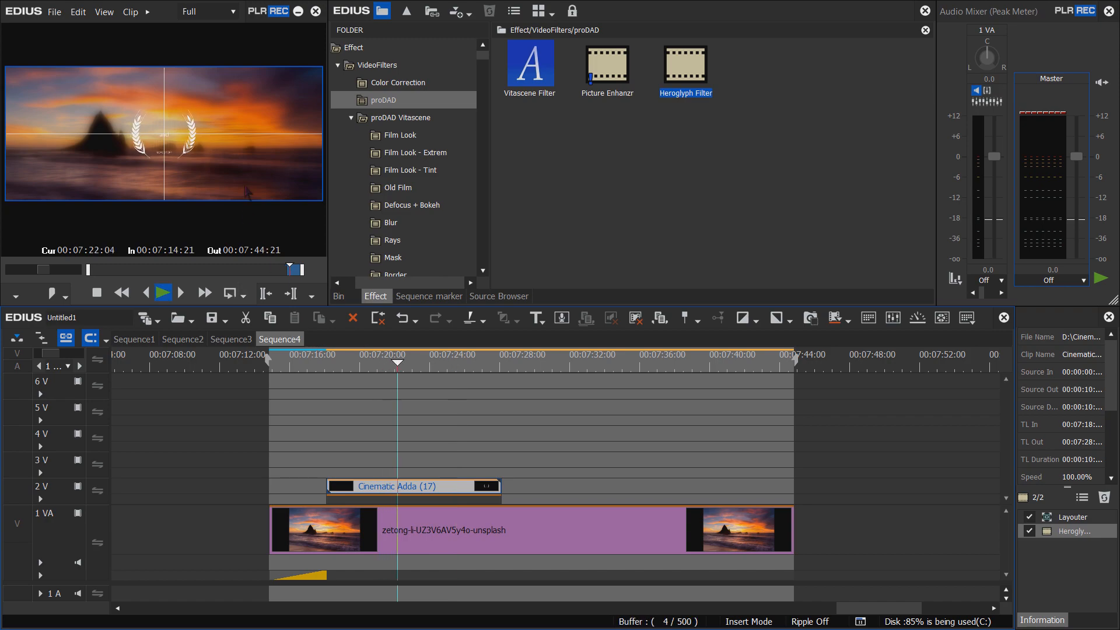
pyautogui.doubleClick(244, 185)
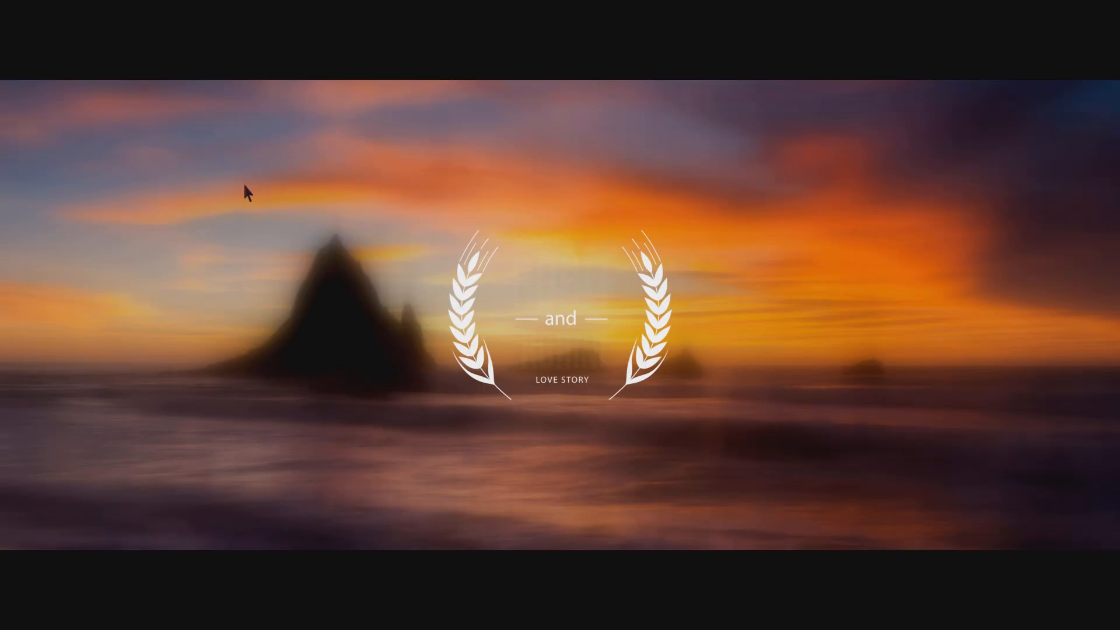
pyautogui.doubleClick(245, 186)
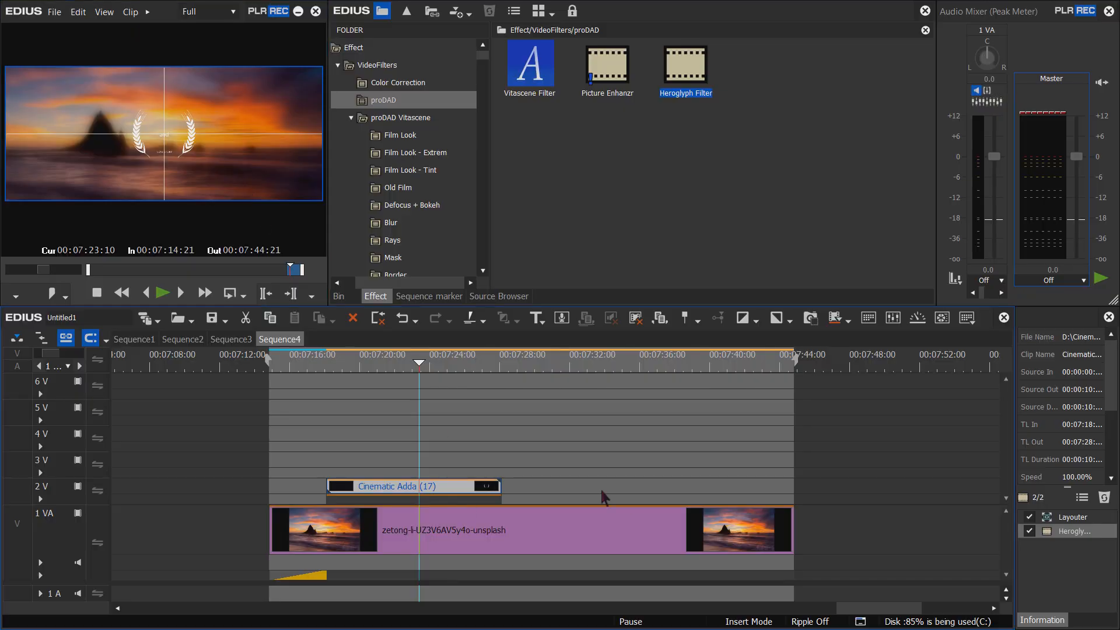
# - Reopen the Heroglyph filter of the Cinematic Adda (17) clip in Read mode
pyautogui.click(1065, 532)
pyautogui.doubleClick(1065, 532)
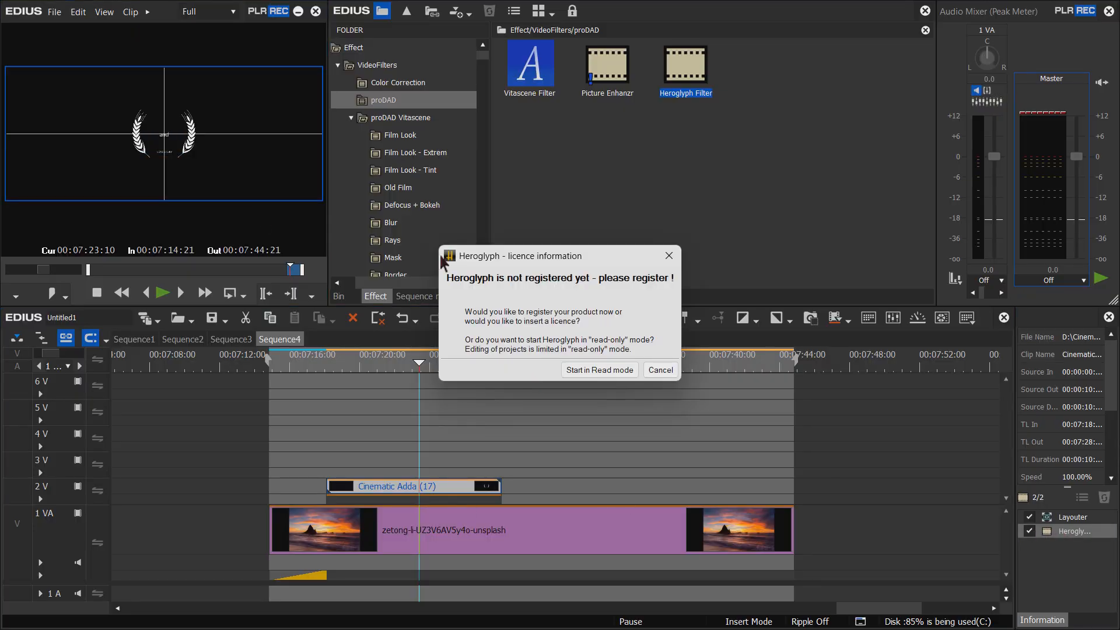
pyautogui.click(620, 373)
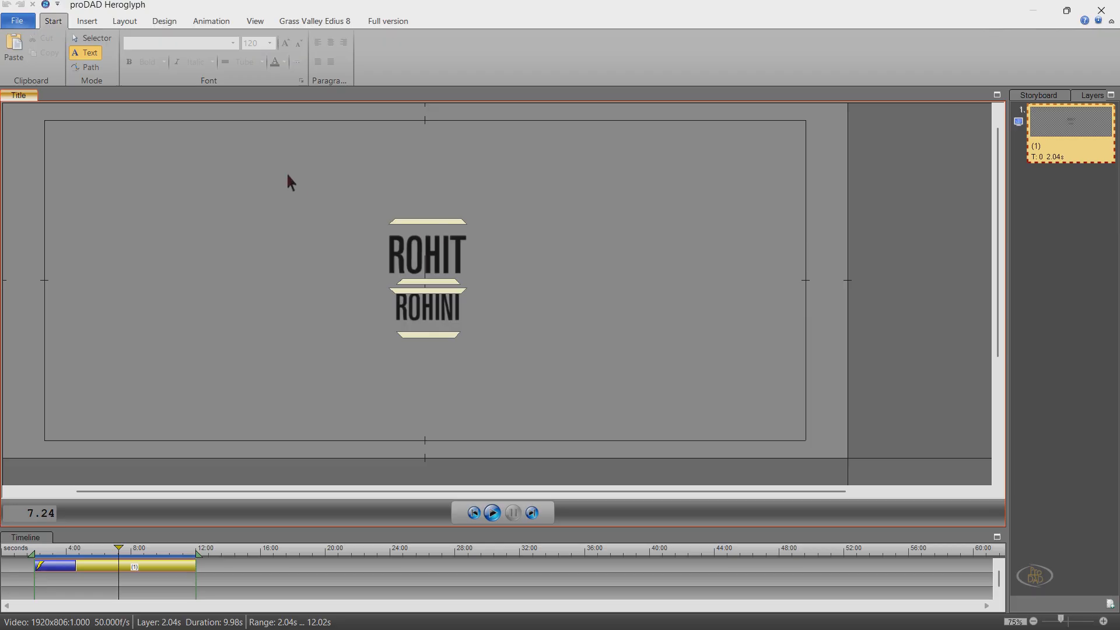
# - Recolour both name texts white and apply the title to return to EDIUS
pyautogui.hotkey('ctrl', 'a')
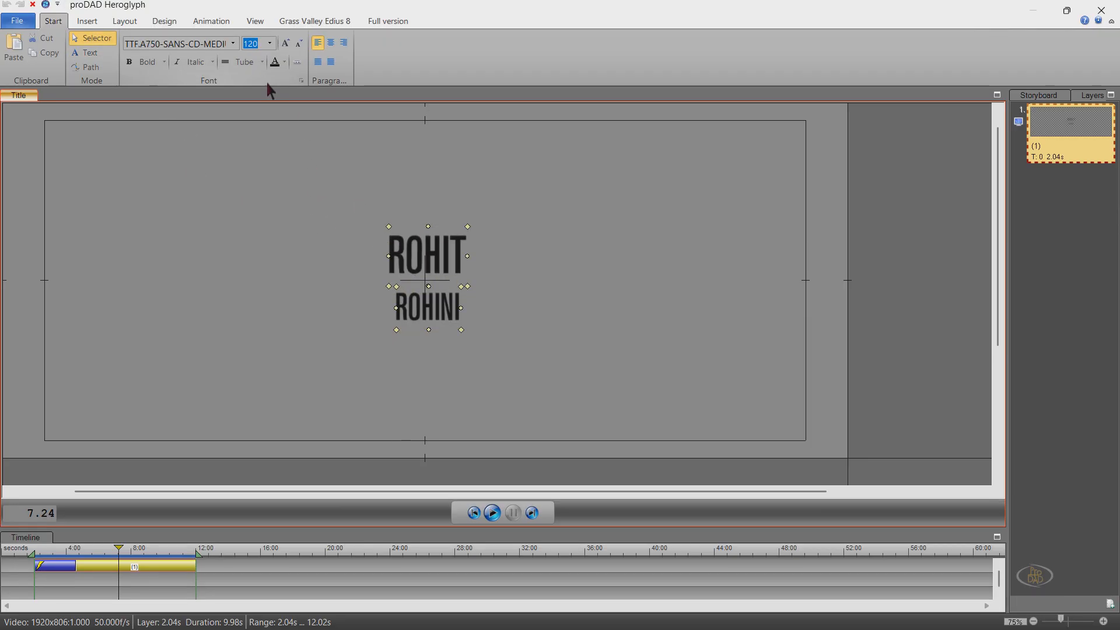
pyautogui.click(275, 66)
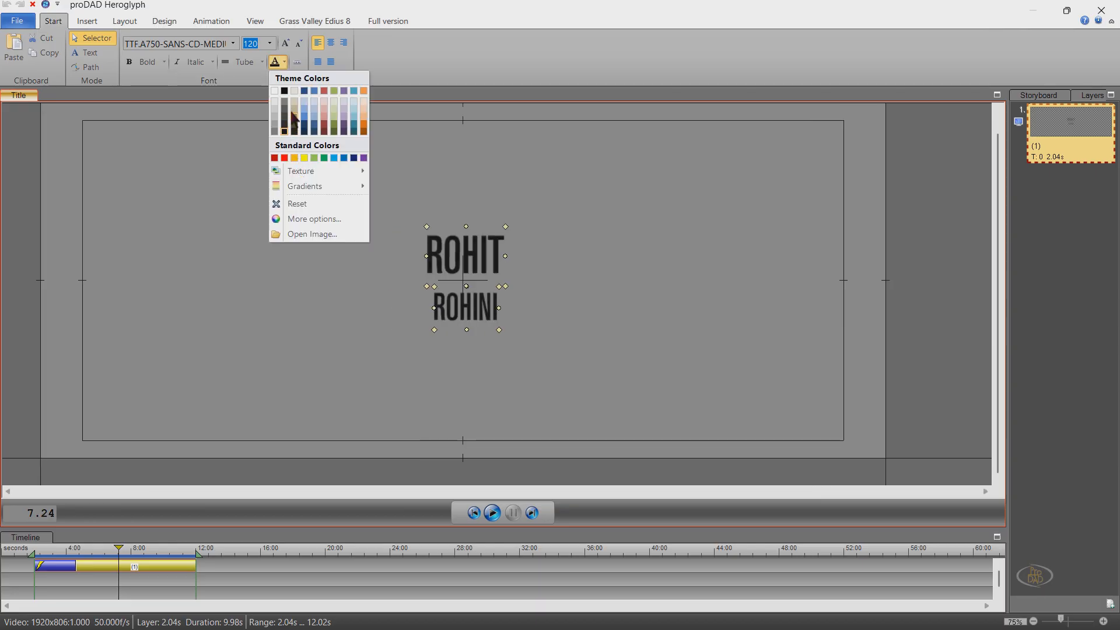
pyautogui.click(274, 91)
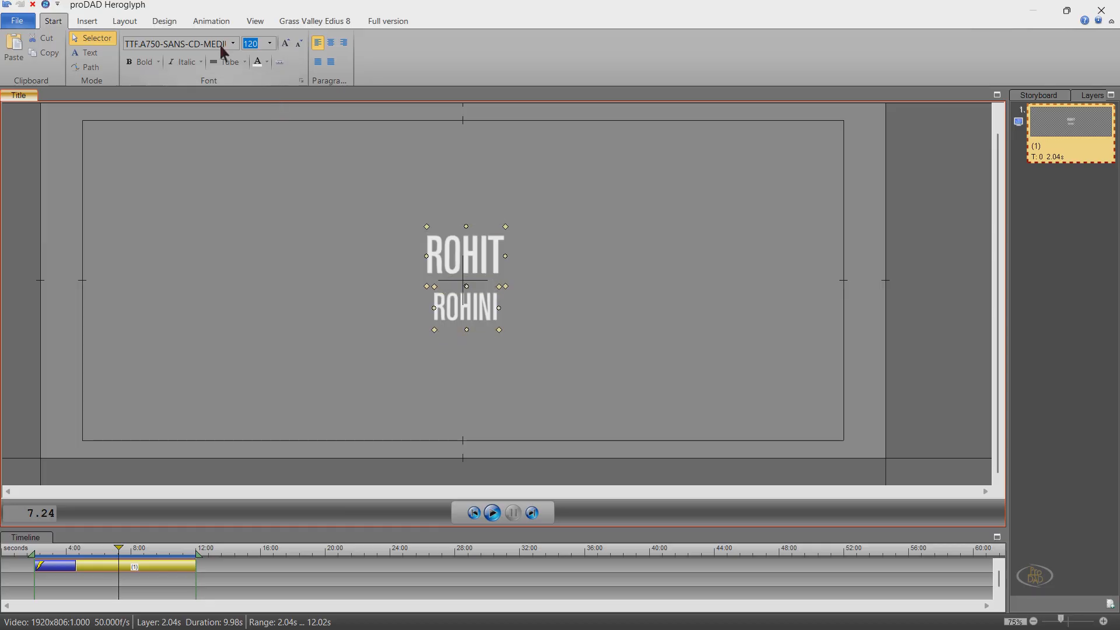
pyautogui.click(45, 6)
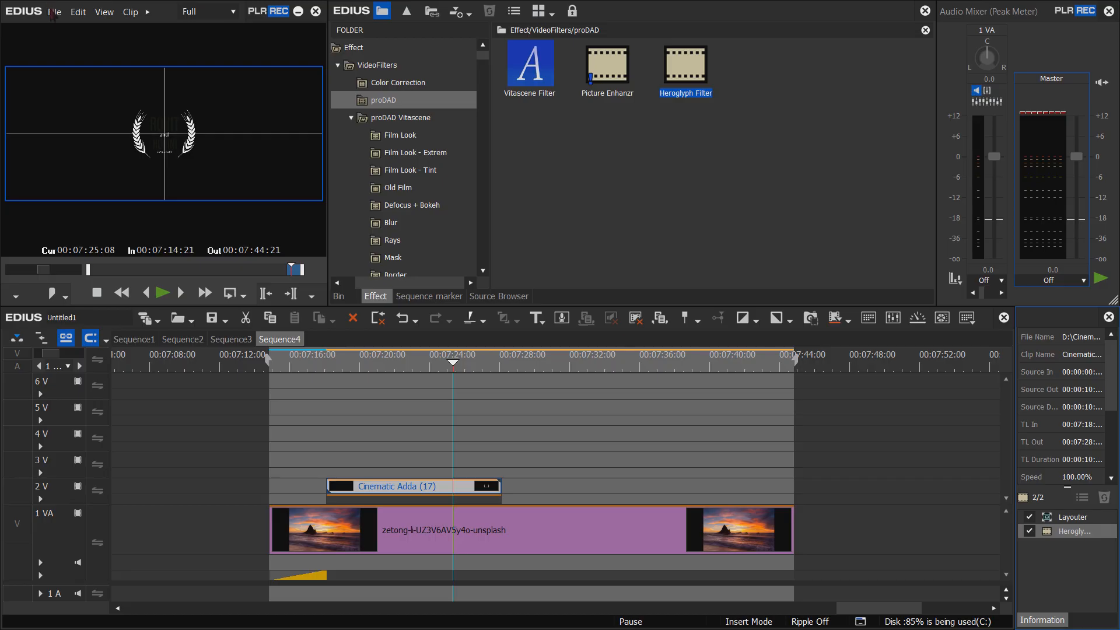
# - View the title full screen around 00:07:24:12 to check the white names inside the laurel
pyautogui.click(438, 365)
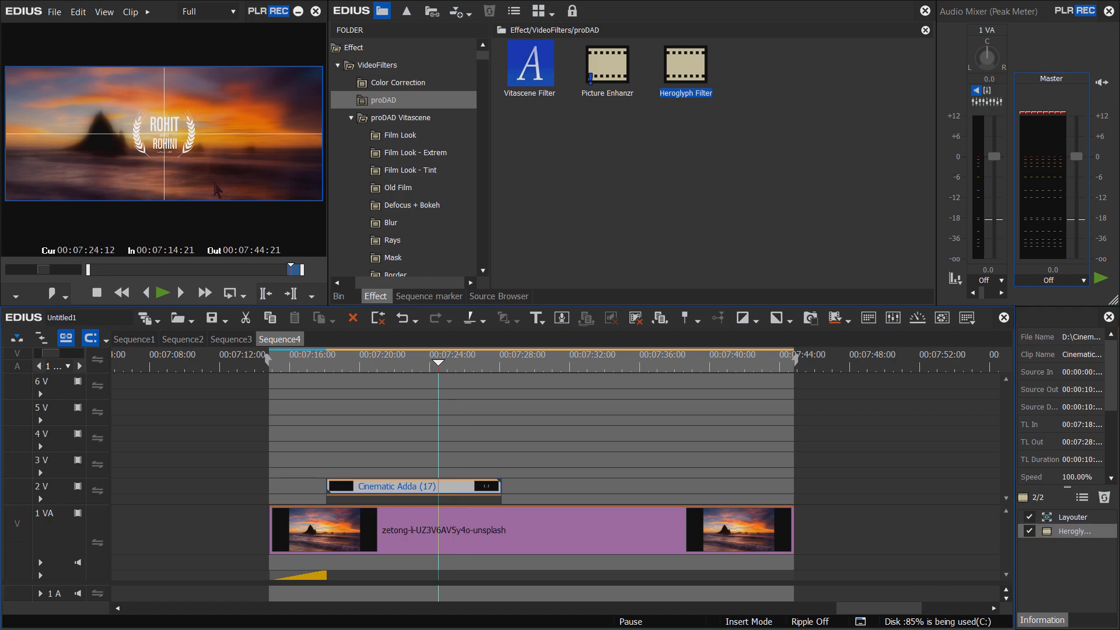
pyautogui.press('a')
pyautogui.doubleClick(243, 154)
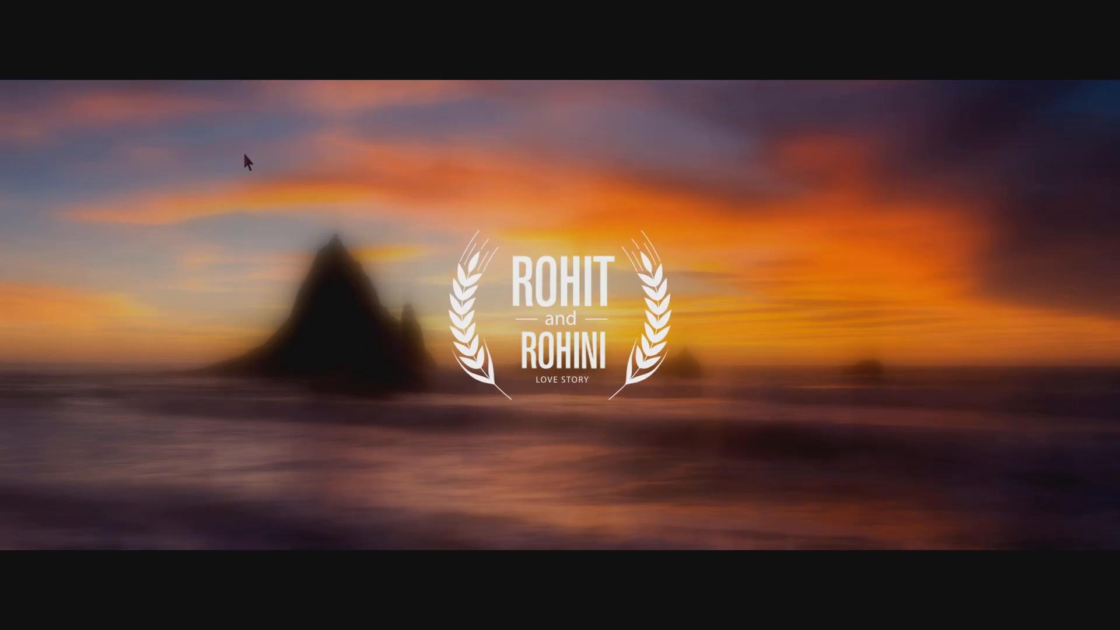
pyautogui.doubleClick(282, 166)
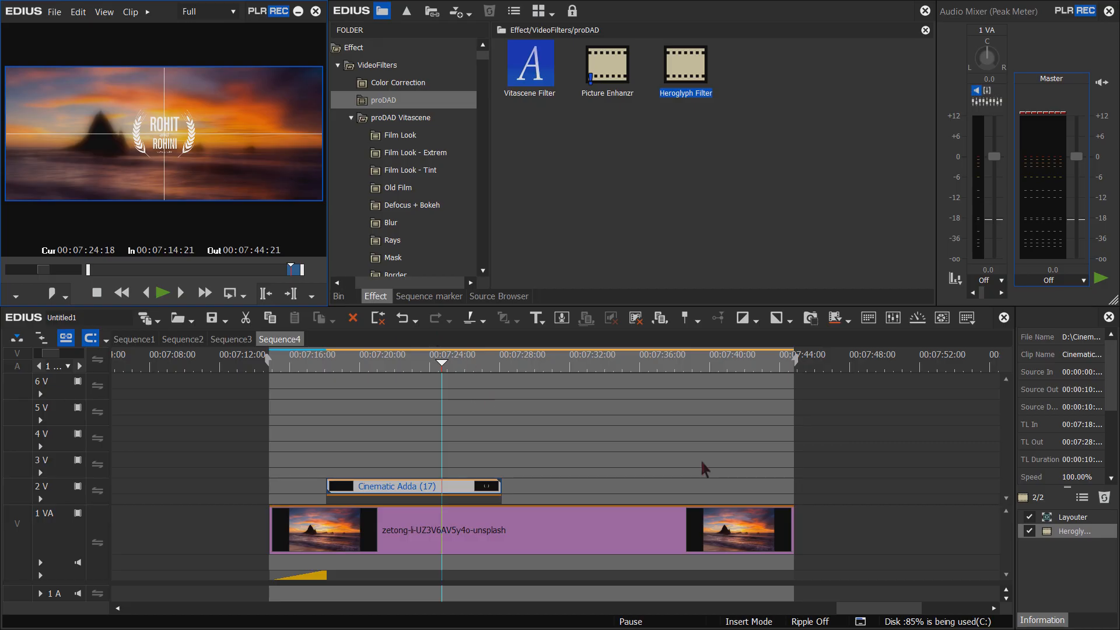
# - Trim the end of the sunset image clip on track 1 VA to match the end of the Cinematic Adda (17) clip
pyautogui.click(793, 532)
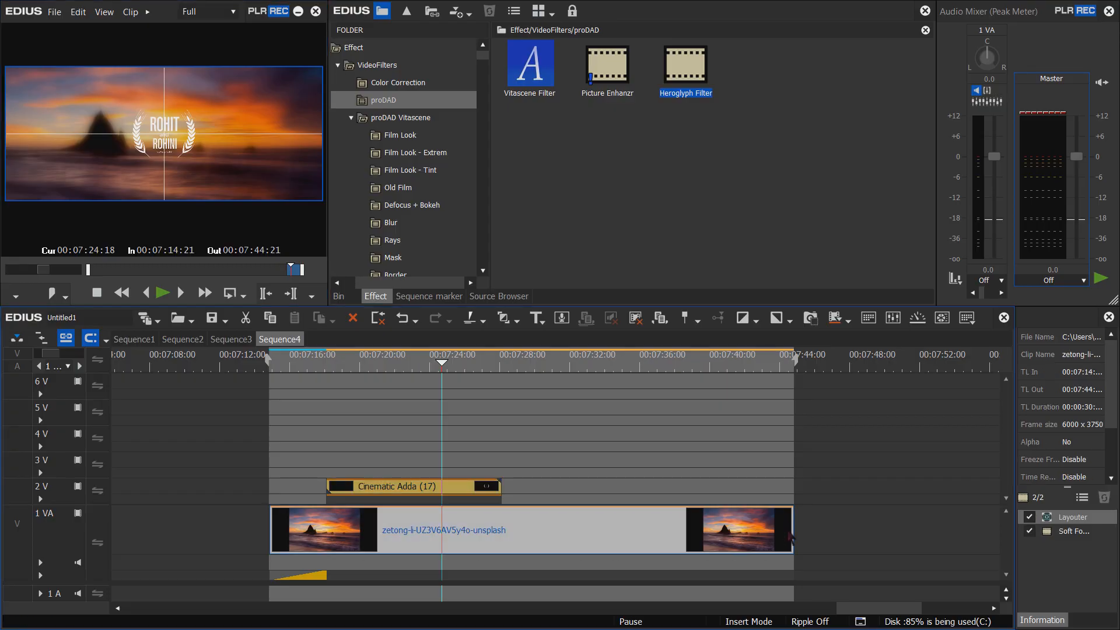
pyautogui.moveTo(790, 532); pyautogui.dragTo(501, 532)
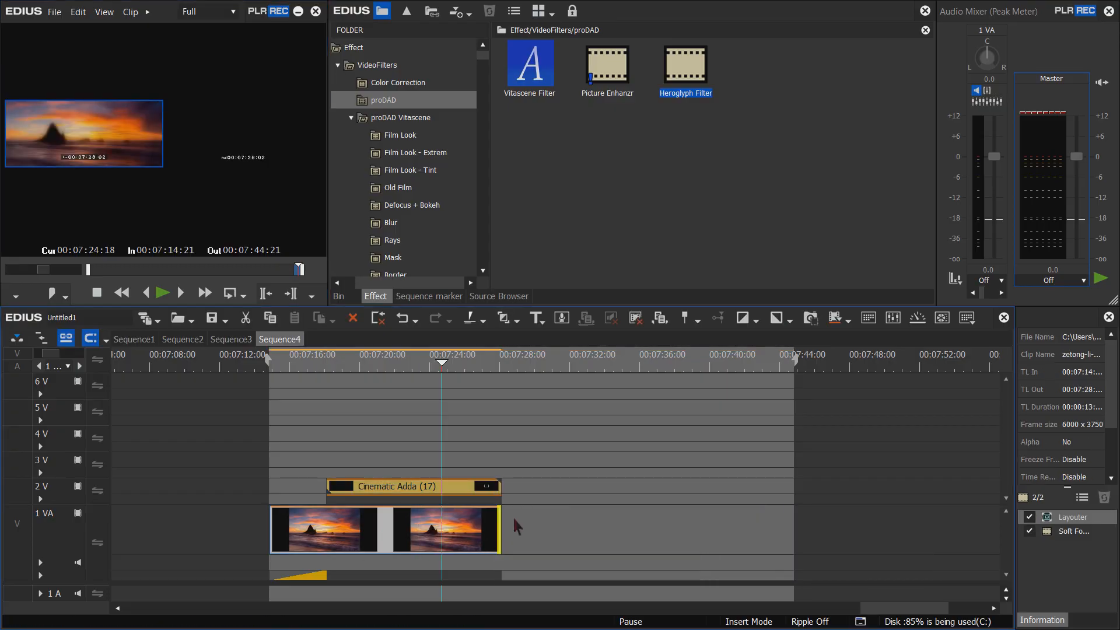
pyautogui.click(516, 527)
# - Add a video-only fade-out from 00:07:26:17 to the end of both the laurel title clip and the sunset clip
pyautogui.moveTo(441, 371); pyautogui.dragTo(475, 371)
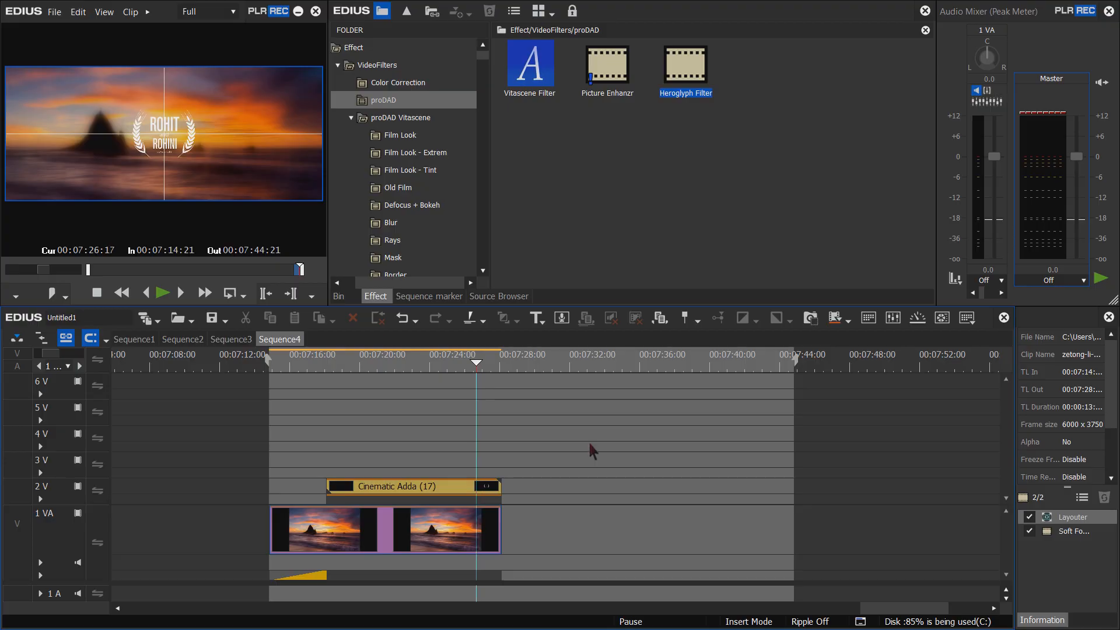
pyautogui.moveTo(590, 443); pyautogui.dragTo(499, 533)
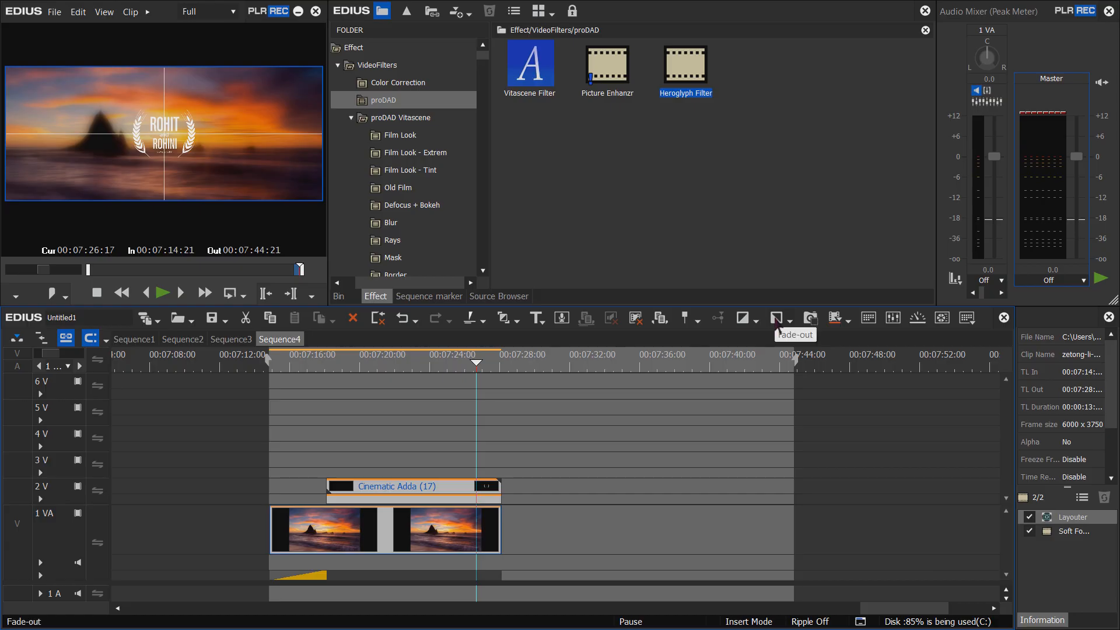
pyautogui.click(789, 321)
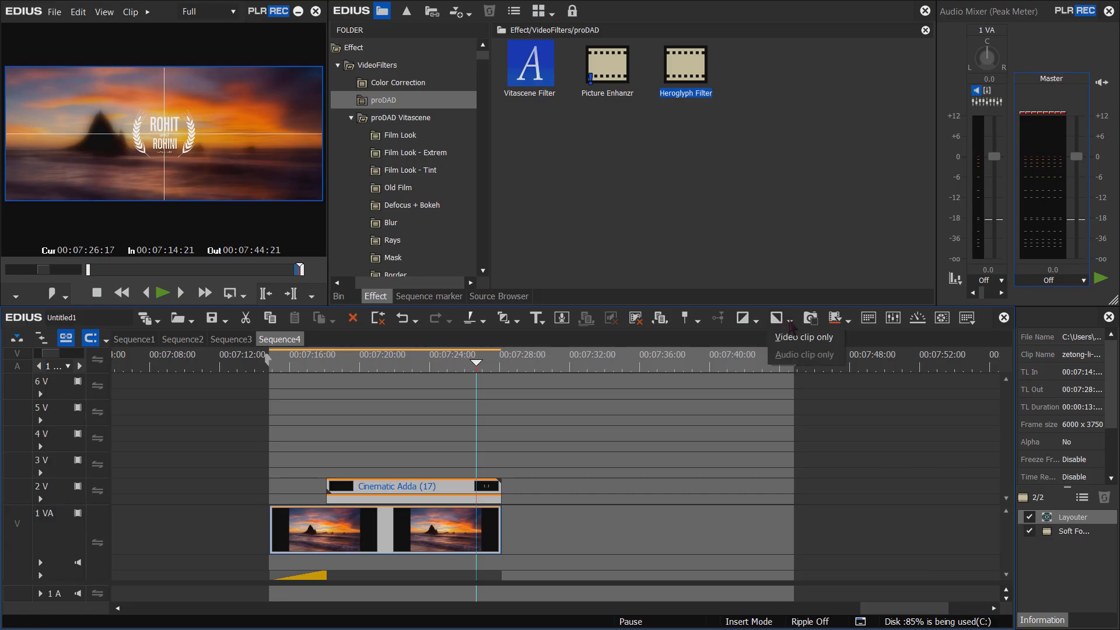
pyautogui.click(808, 341)
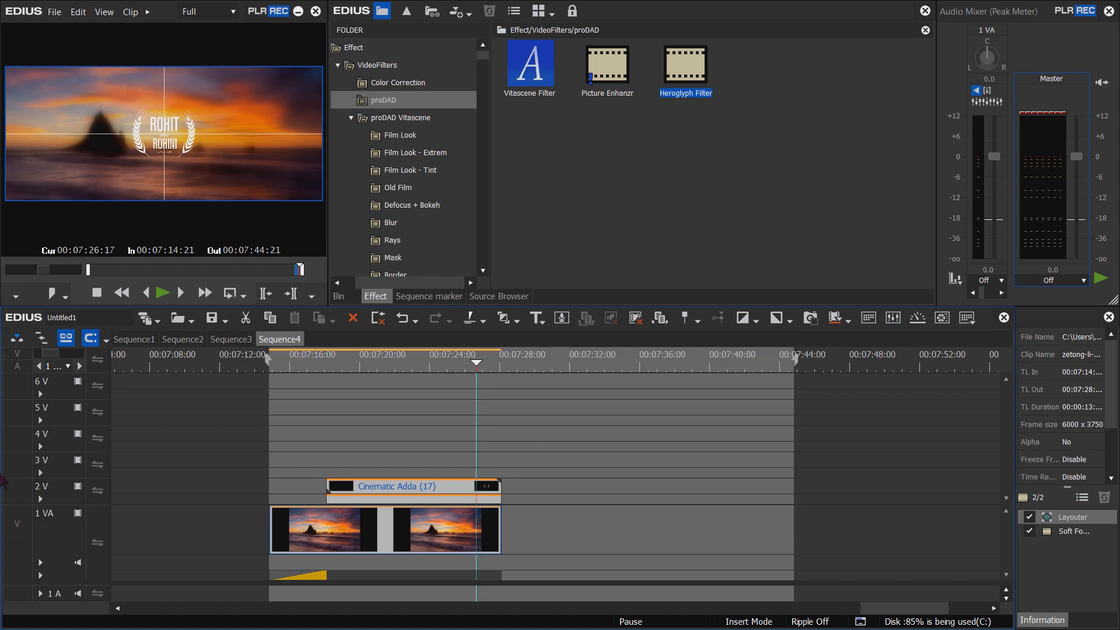
# - Expand the mixer lane of track 2 V to inspect the fade-out curve on the Cinematic Adda (17) clip
pyautogui.click(40, 499)
pyautogui.click(40, 576)
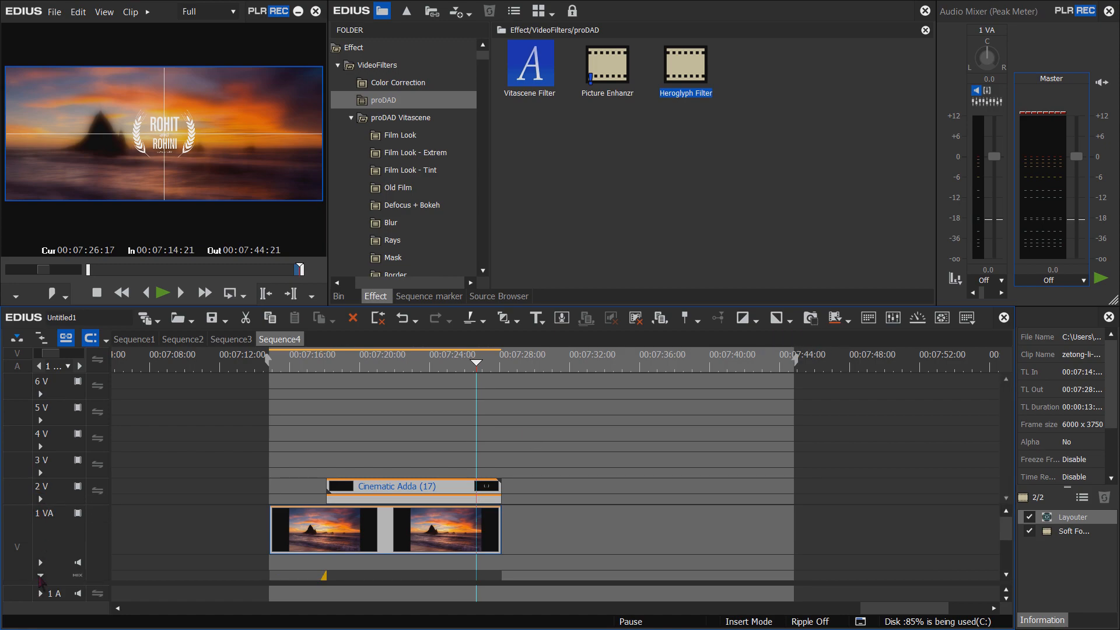
pyautogui.click(40, 576)
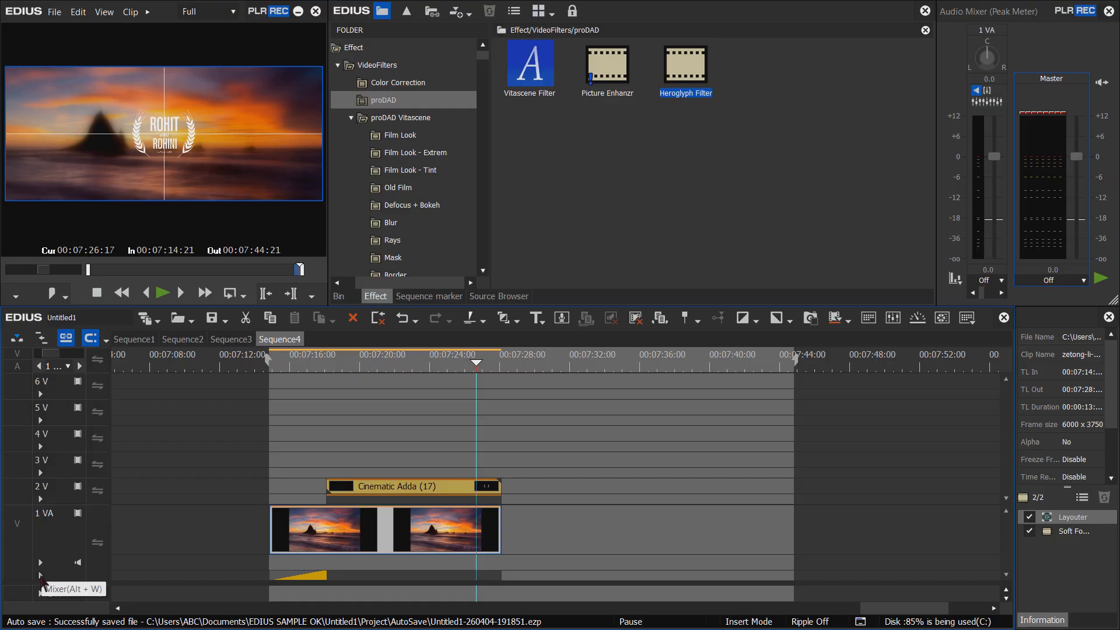
pyautogui.click(40, 500)
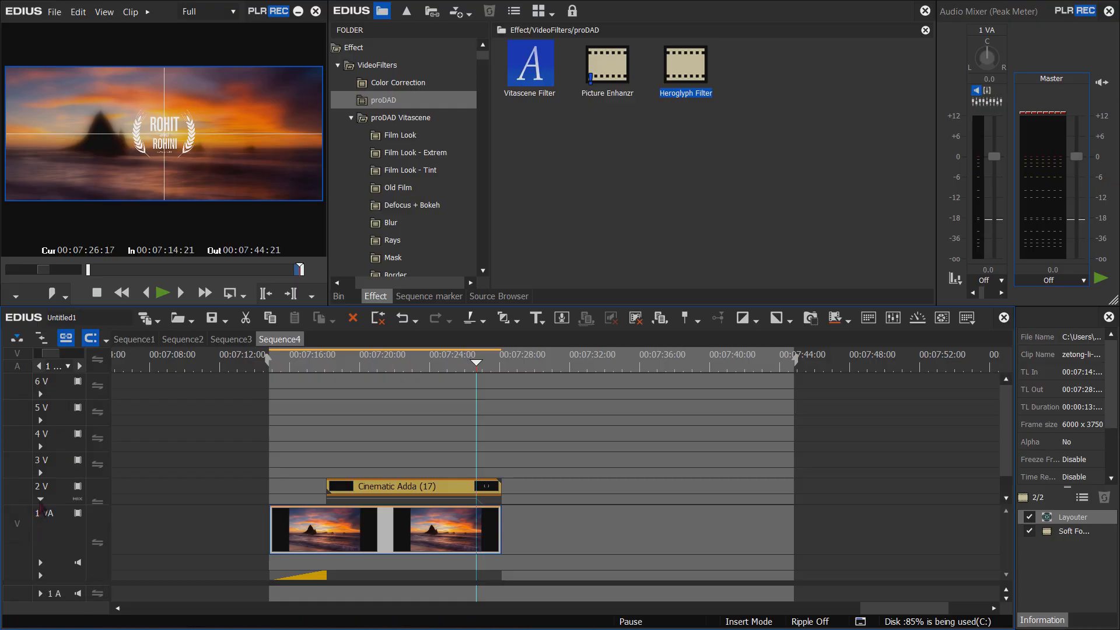
pyautogui.scroll(-1, 1007, 473)
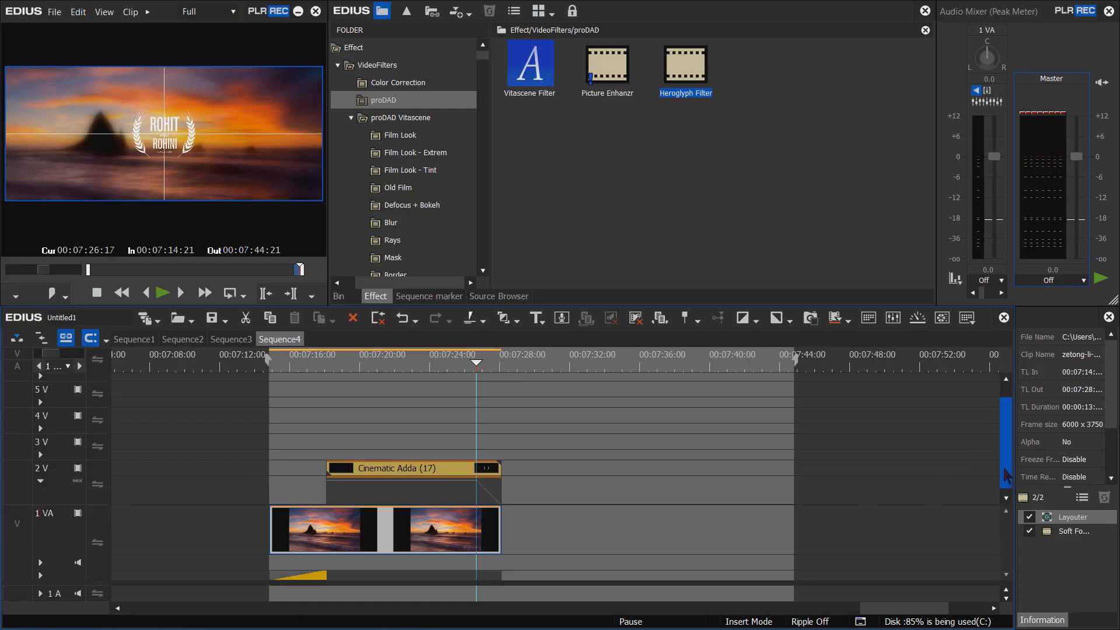
pyautogui.scroll(-1, 1007, 474)
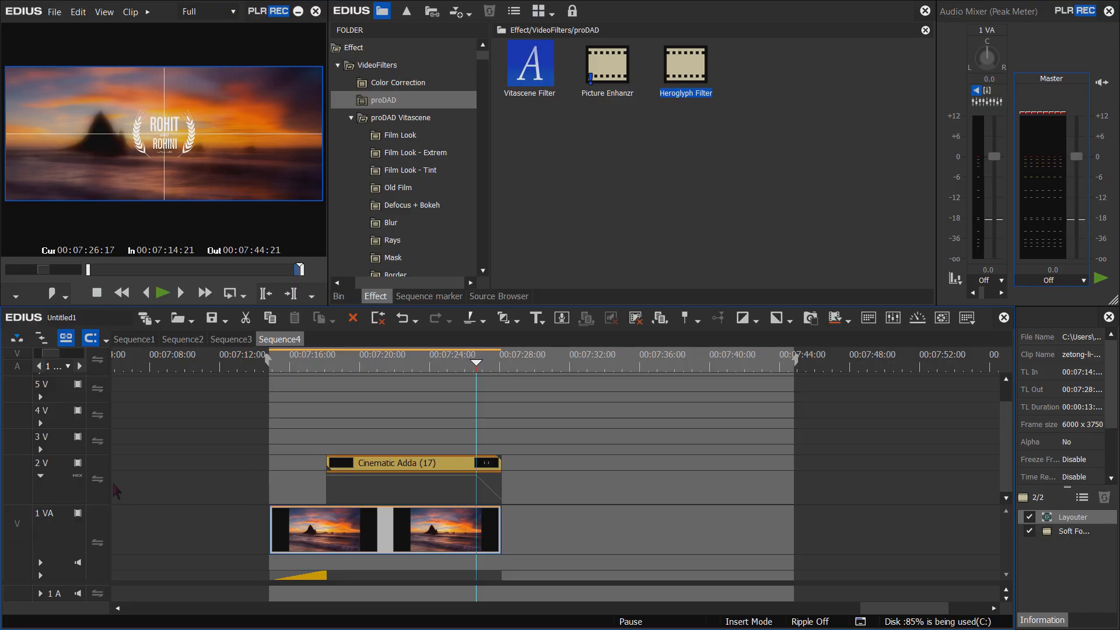
pyautogui.click(92, 488)
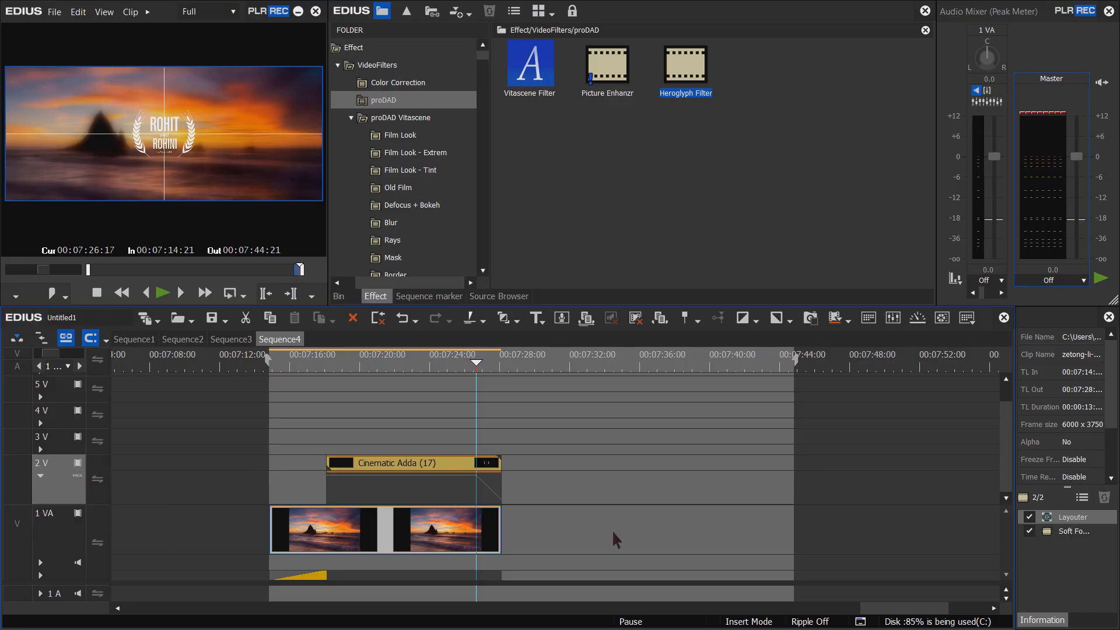
pyautogui.click(396, 493)
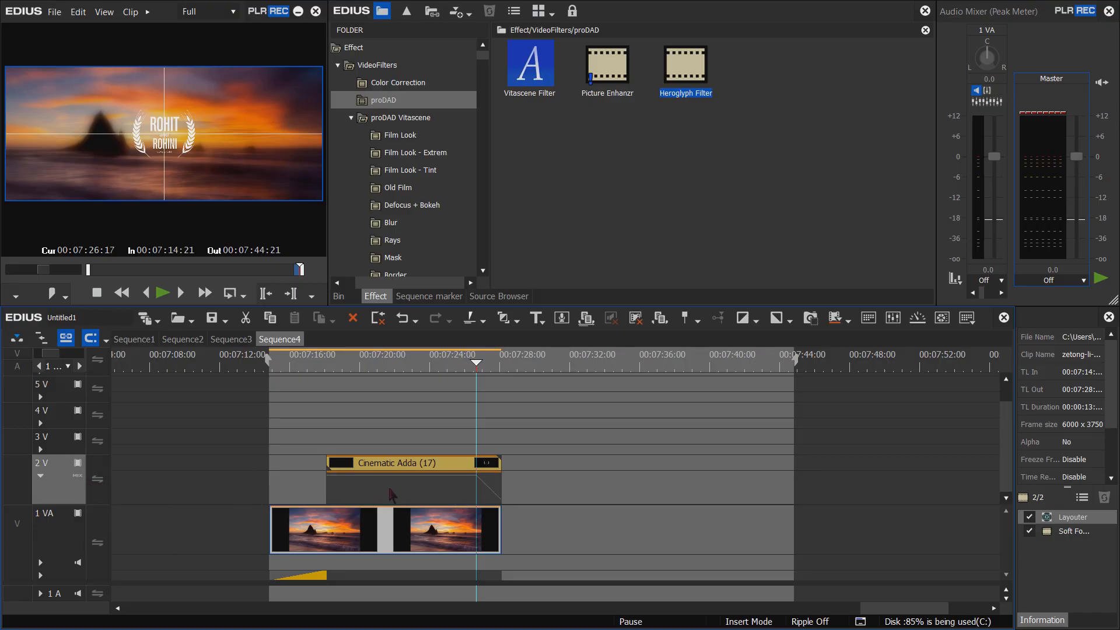
# - Activate the mixer curves of tracks 2 V and 1 VA and examine the end of the sunset clip for a fade-out
pyautogui.click(78, 476)
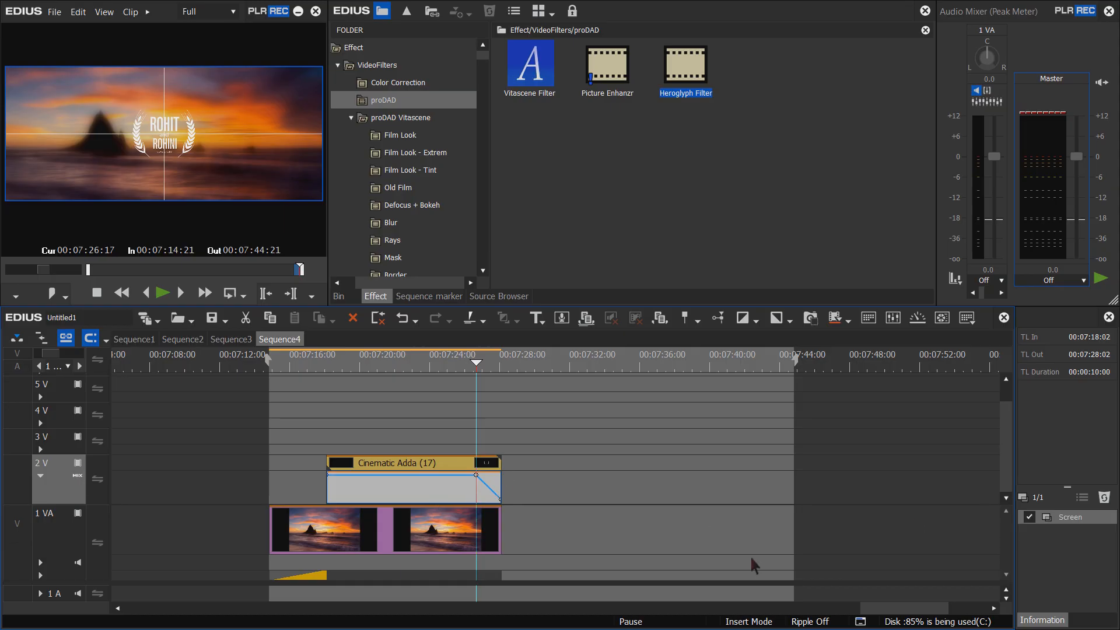
pyautogui.click(401, 546)
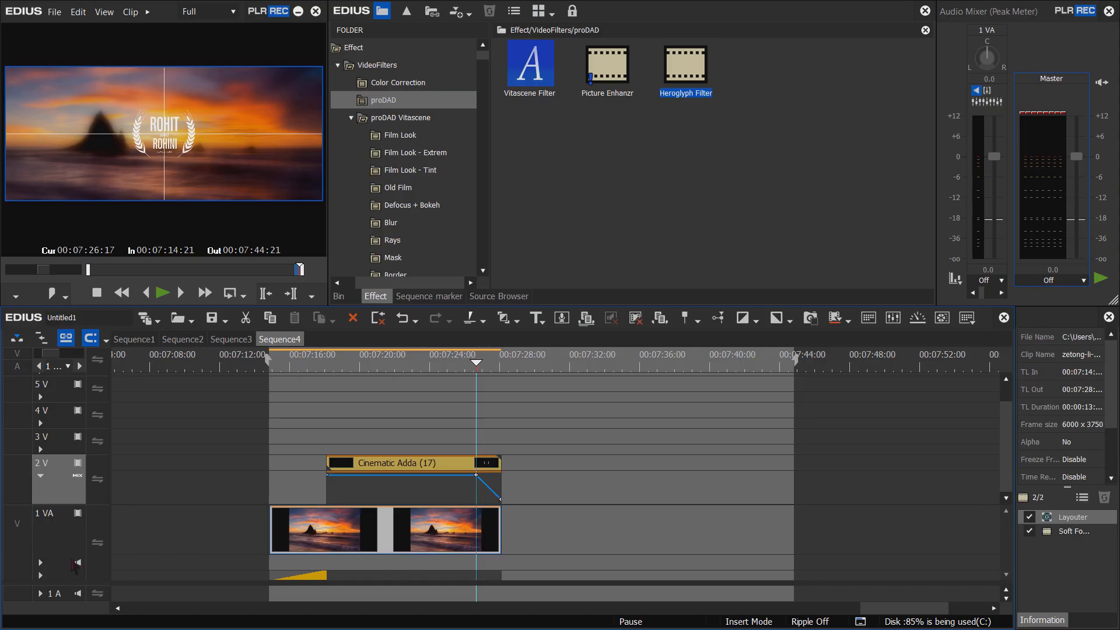
pyautogui.click(41, 576)
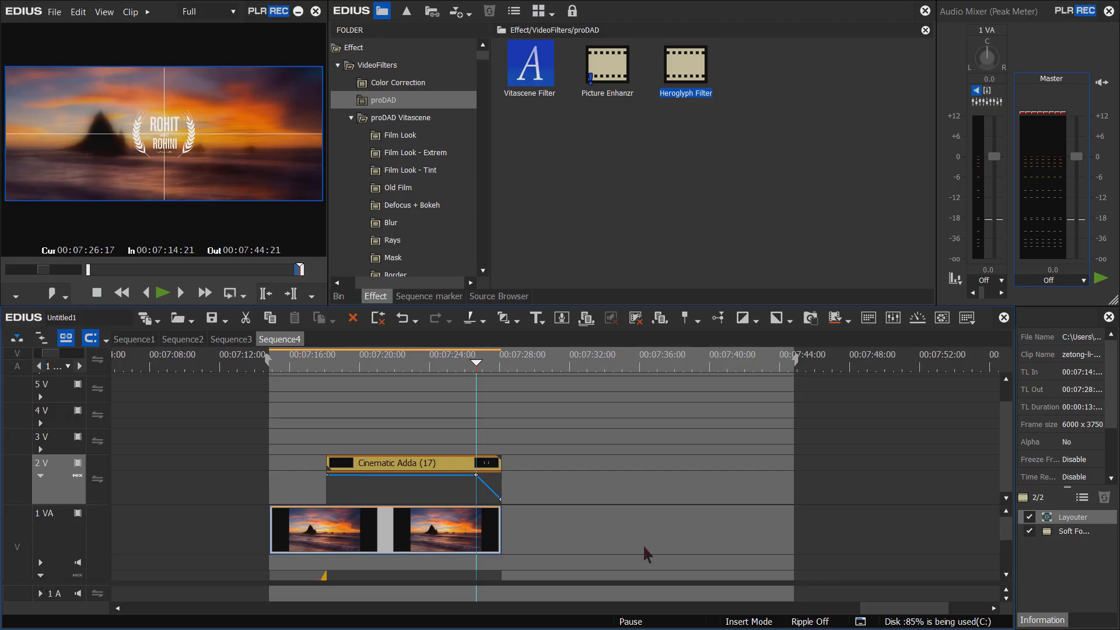
pyautogui.moveTo(1004, 526)
pyautogui.mouseDown()
pyautogui.moveTo(997, 561)
pyautogui.moveTo(996, 544)
pyautogui.mouseUp()
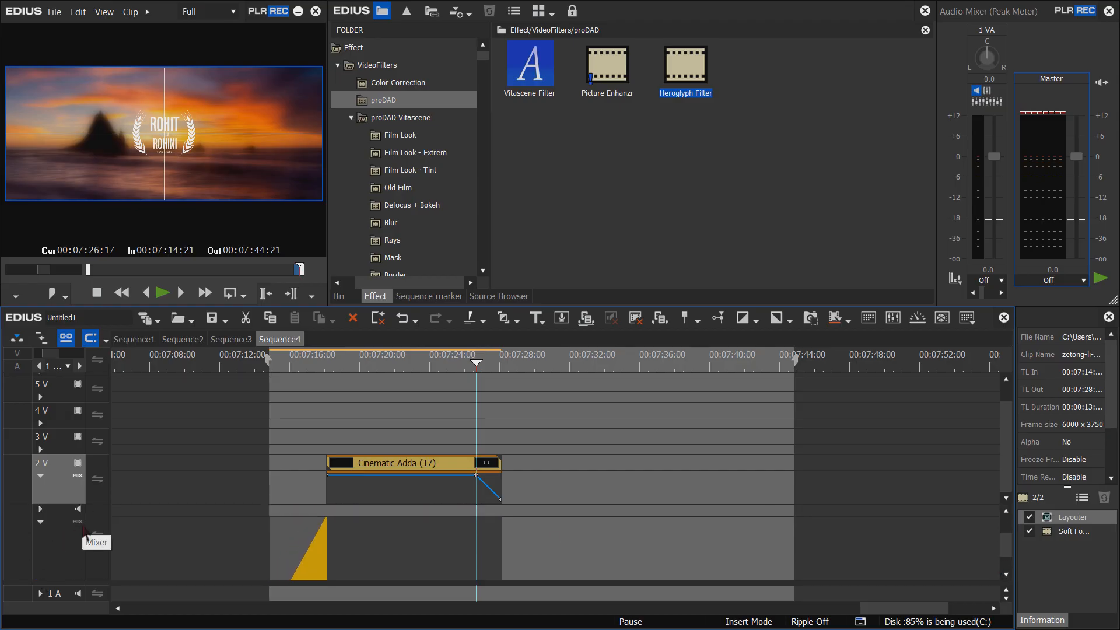
pyautogui.click(661, 553)
pyautogui.moveTo(1005, 544)
pyautogui.mouseDown()
pyautogui.moveTo(1000, 557)
pyautogui.moveTo(989, 539)
pyautogui.mouseUp()
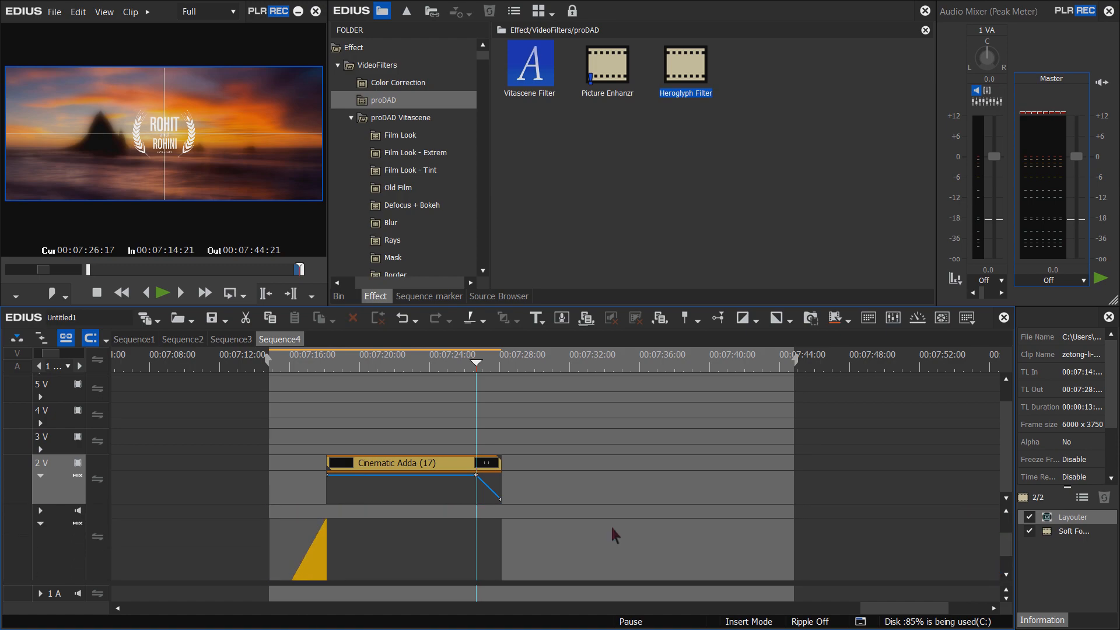
pyautogui.scroll(3, 461, 528)
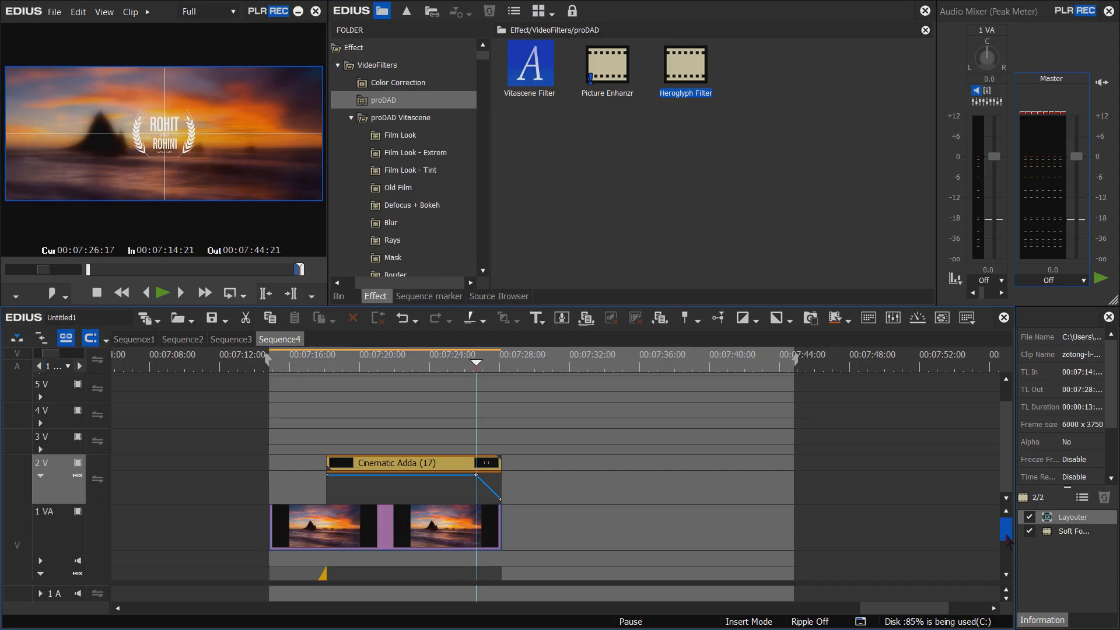
pyautogui.click(451, 519)
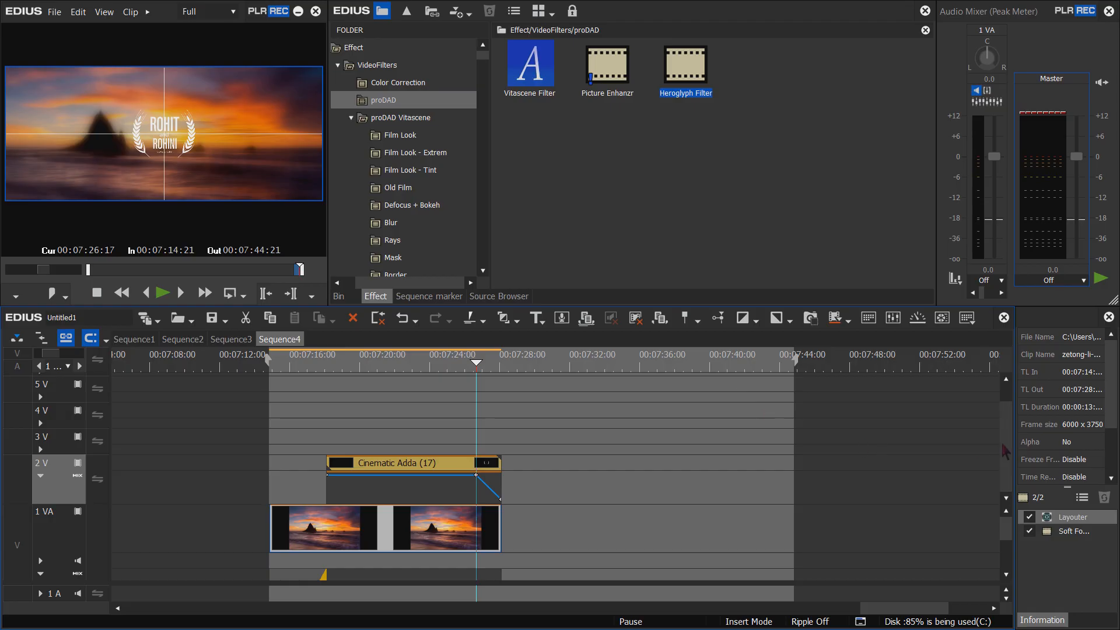
pyautogui.moveTo(1003, 525)
pyautogui.mouseDown()
pyautogui.moveTo(1001, 578)
pyautogui.moveTo(995, 539)
pyautogui.mouseUp()
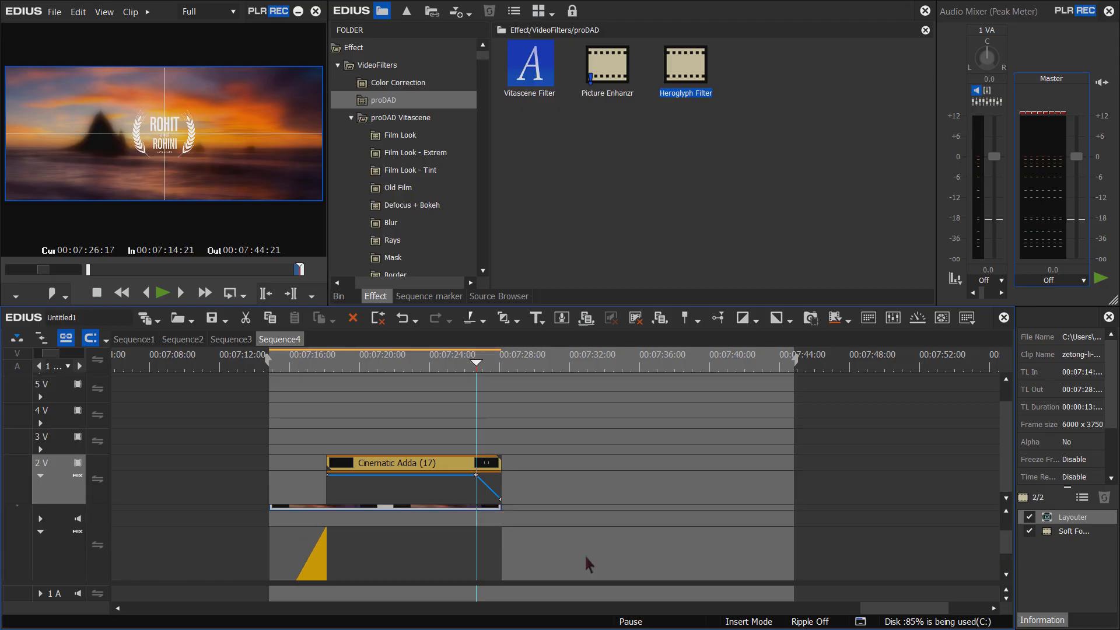
pyautogui.click(483, 563)
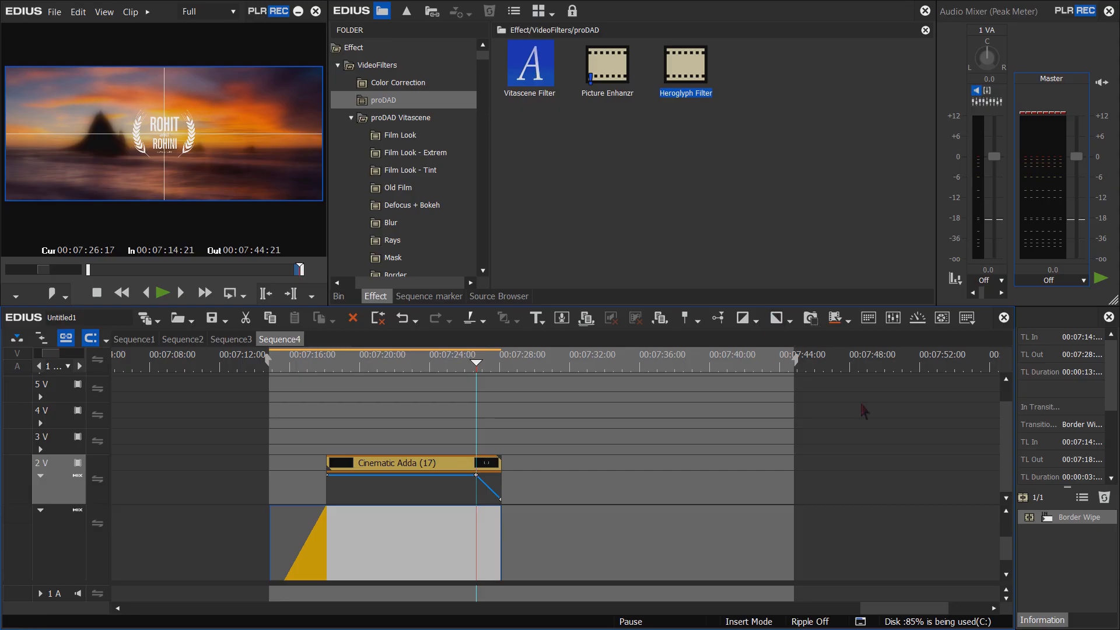
pyautogui.moveTo(1006, 551)
pyautogui.mouseDown()
pyautogui.moveTo(999, 577)
pyautogui.moveTo(989, 518)
pyautogui.moveTo(990, 542)
pyautogui.mouseUp()
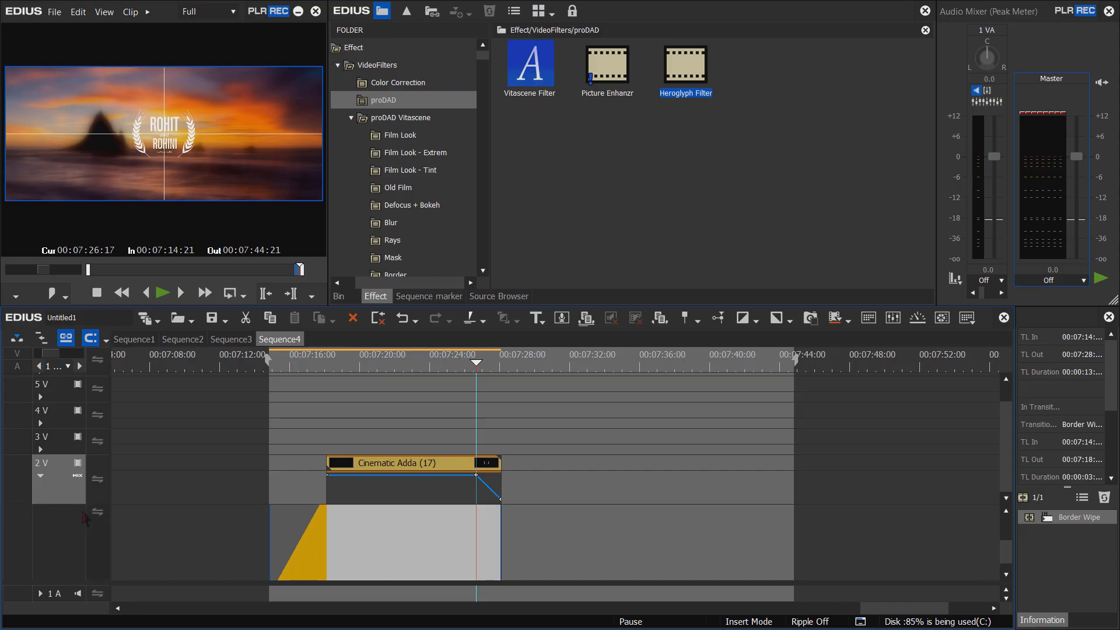
# - Collapse the mixer lanes of tracks 2 V and 1 VA
pyautogui.click(40, 475)
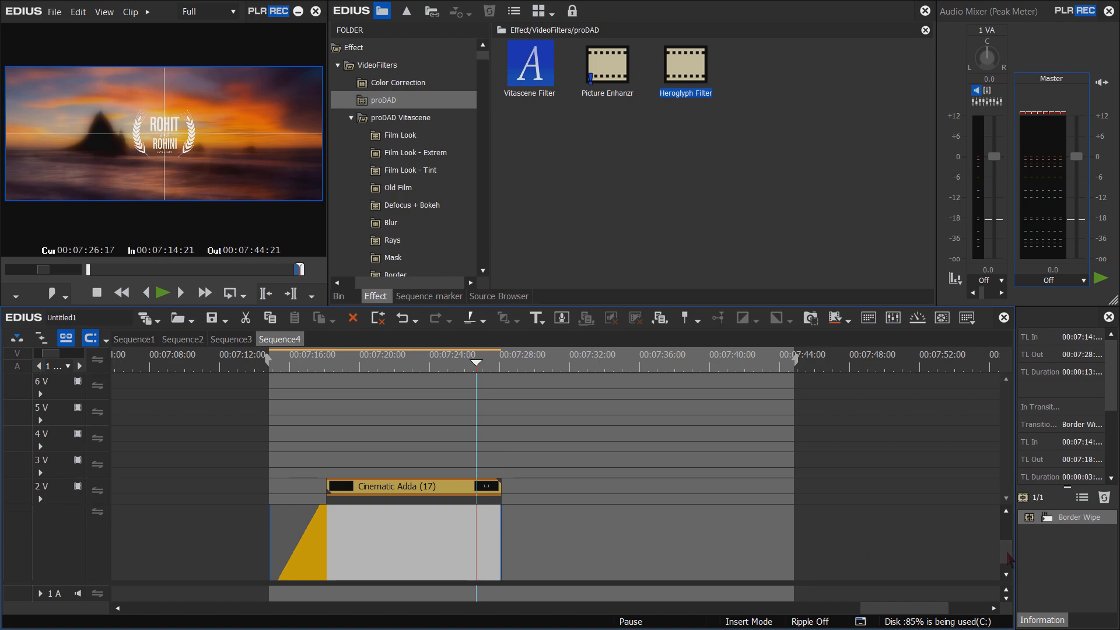
pyautogui.moveTo(1007, 553); pyautogui.dragTo(1007, 531)
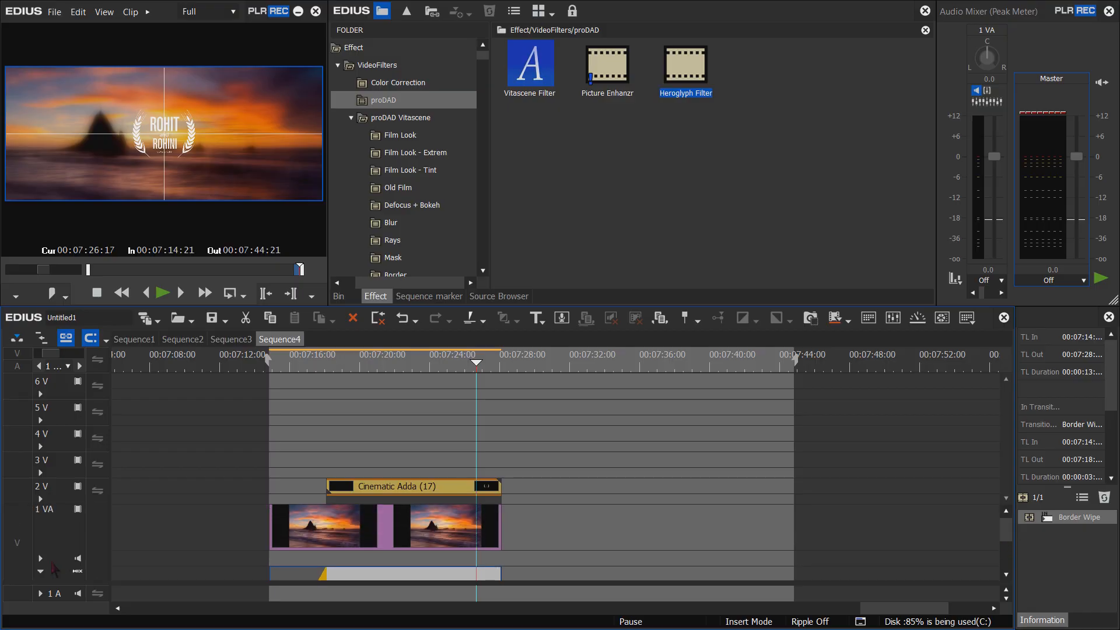
pyautogui.click(41, 571)
# - Open the Layouter of the sunset clip on track 1 VA and add an Opacity and Color keyframe at 00:00:11:21
pyautogui.click(435, 550)
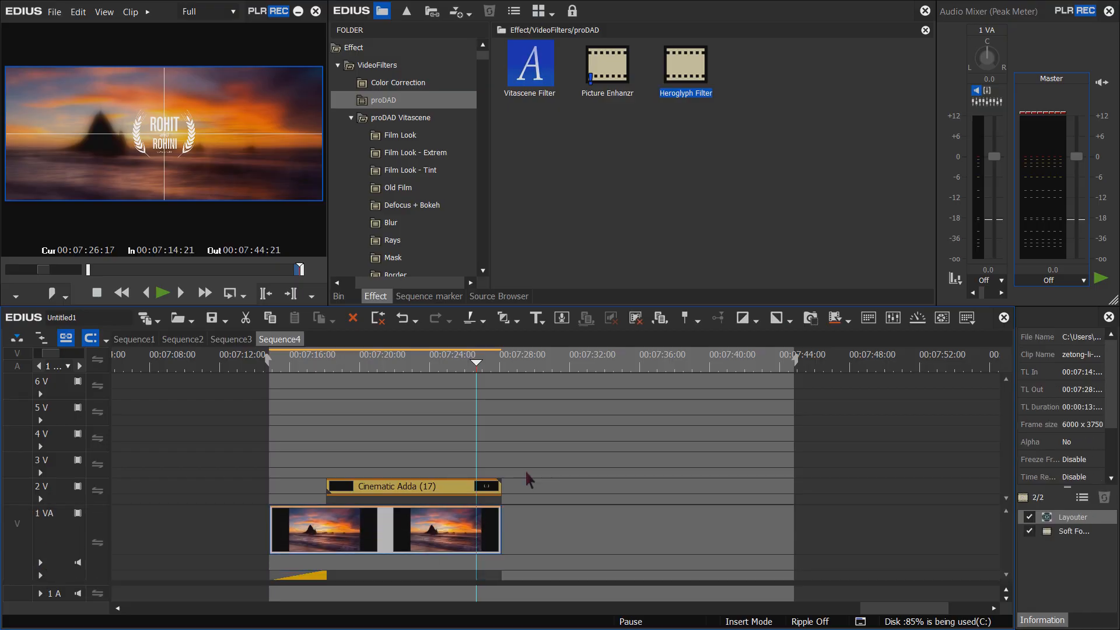
pyautogui.click(1072, 517)
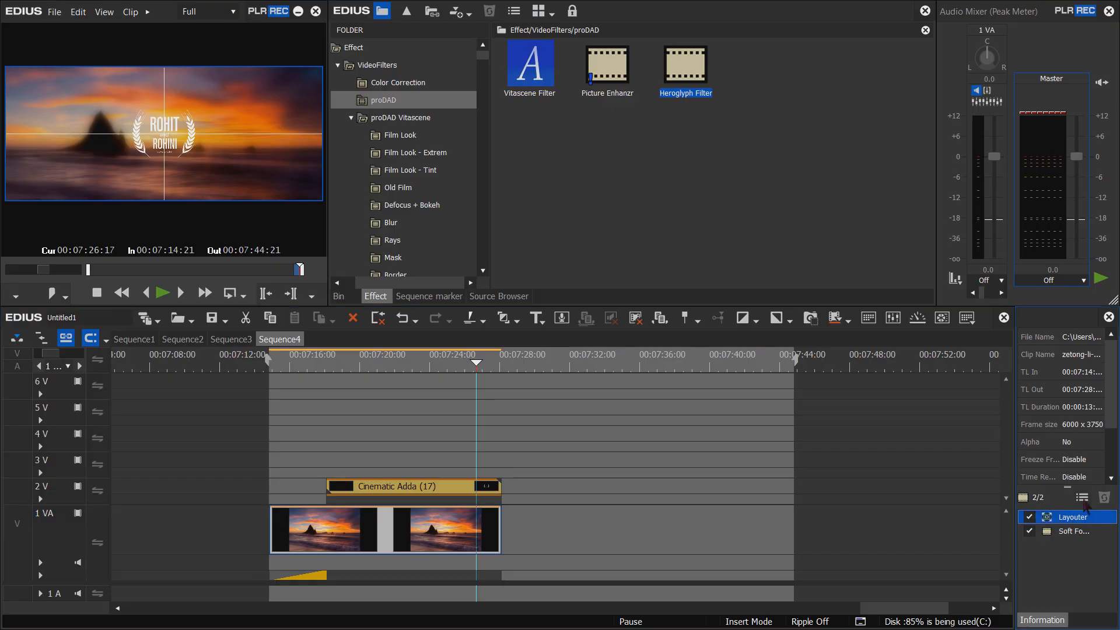
pyautogui.click(1084, 500)
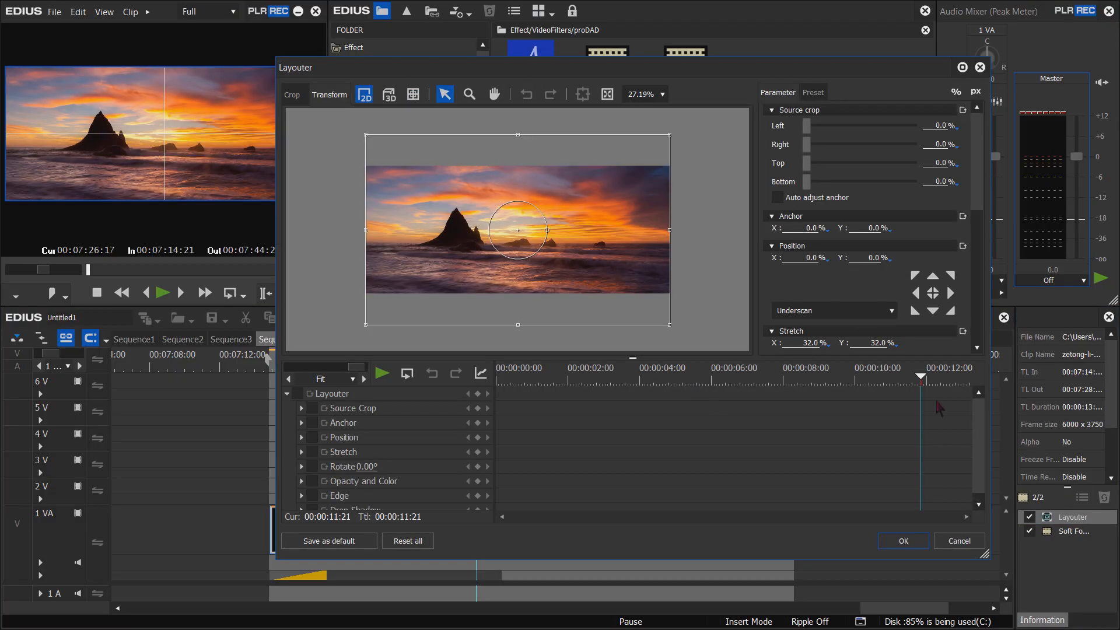
pyautogui.click(312, 481)
# - Set the source opacity to 0% at the clip's end, 00:00:13:06, check the fade, and apply the Layouter changes
pyautogui.moveTo(921, 395); pyautogui.dragTo(989, 388)
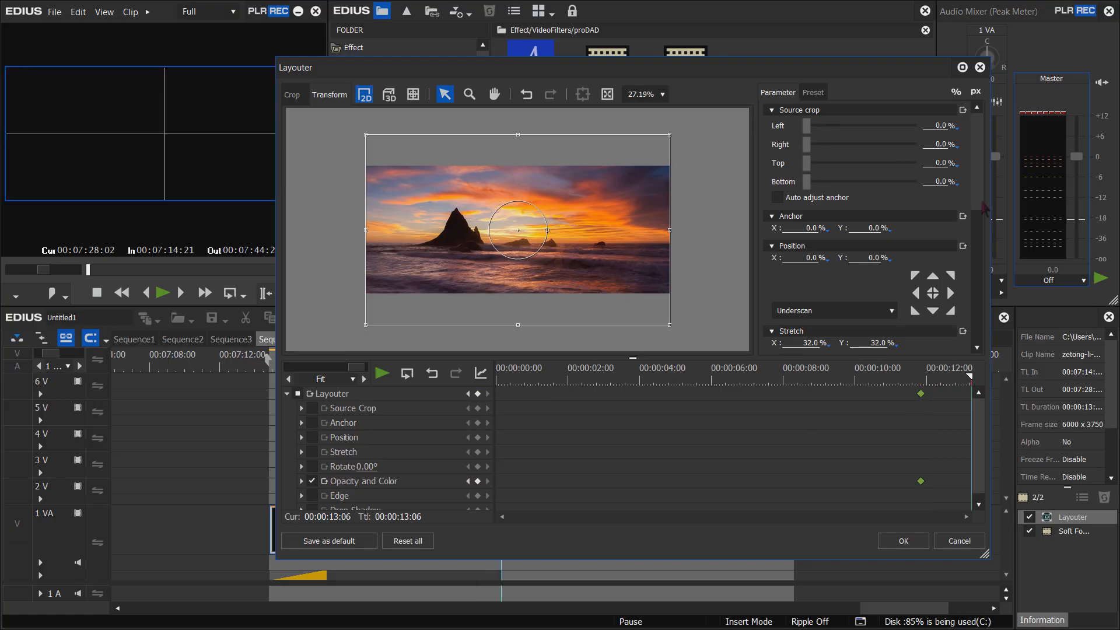
pyautogui.scroll(-2, 980, 231)
pyautogui.scroll(-3, 981, 231)
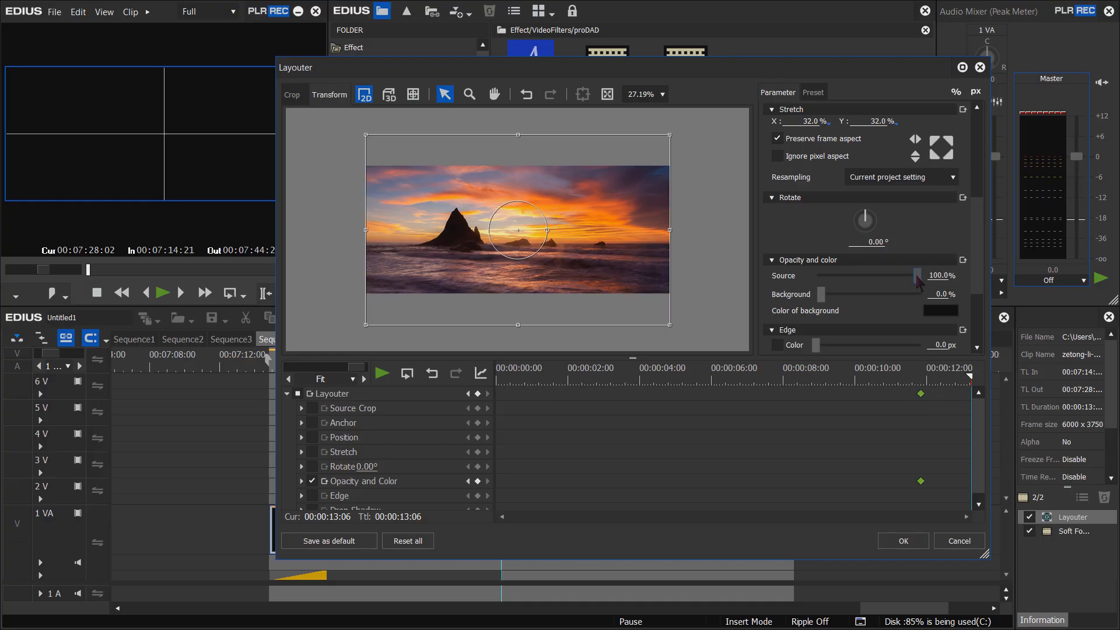
pyautogui.moveTo(918, 282); pyautogui.dragTo(820, 277)
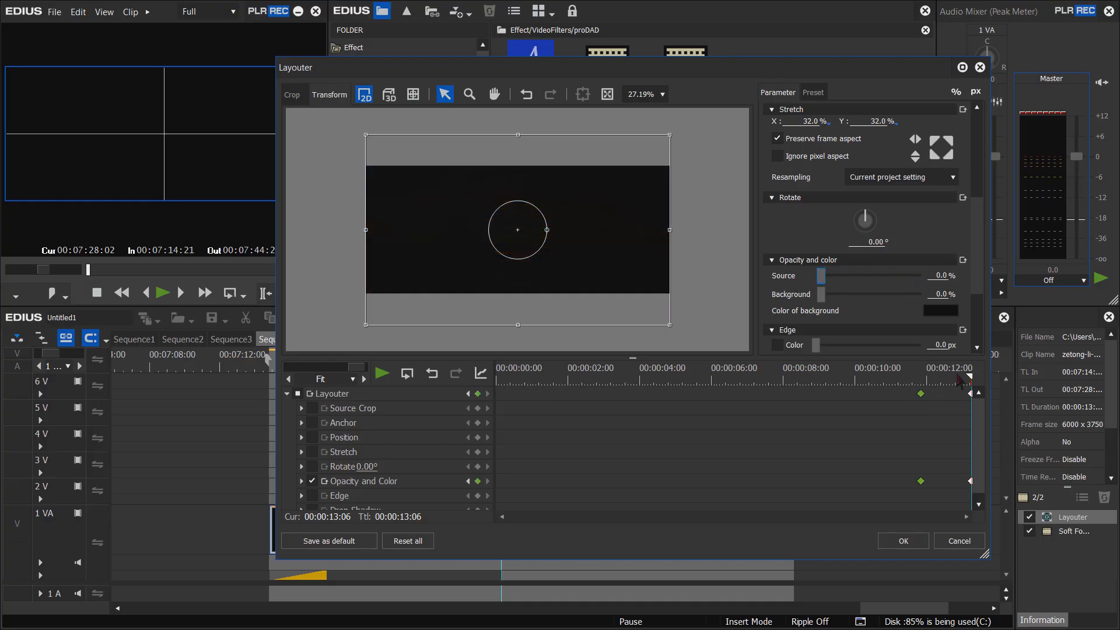
pyautogui.moveTo(959, 377)
pyautogui.mouseDown()
pyautogui.moveTo(920, 380)
pyautogui.moveTo(963, 382)
pyautogui.mouseUp()
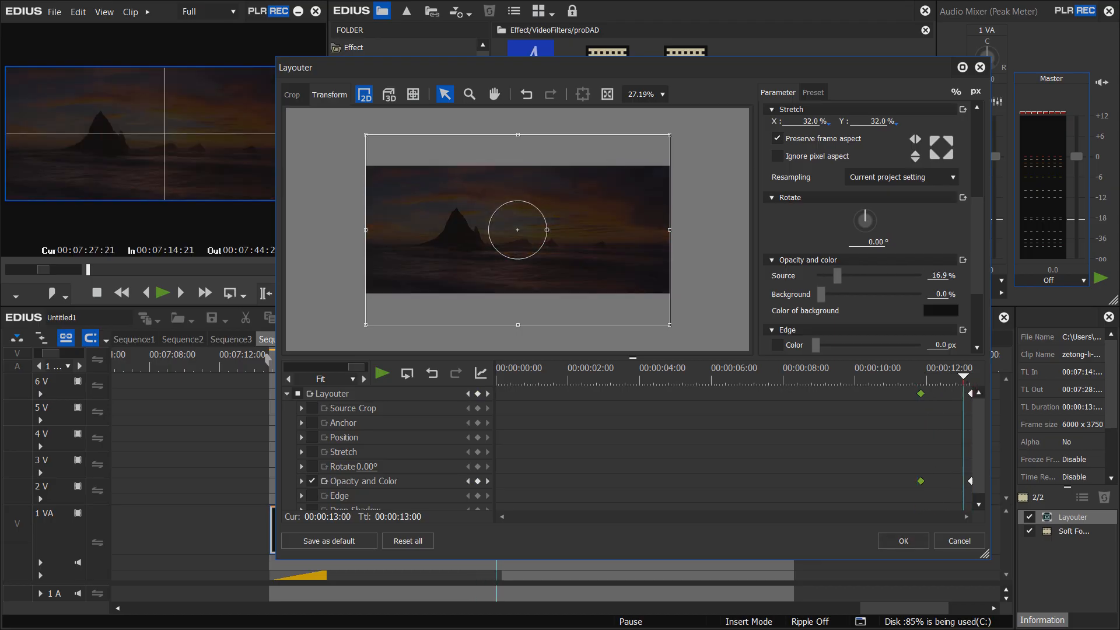
pyautogui.click(904, 544)
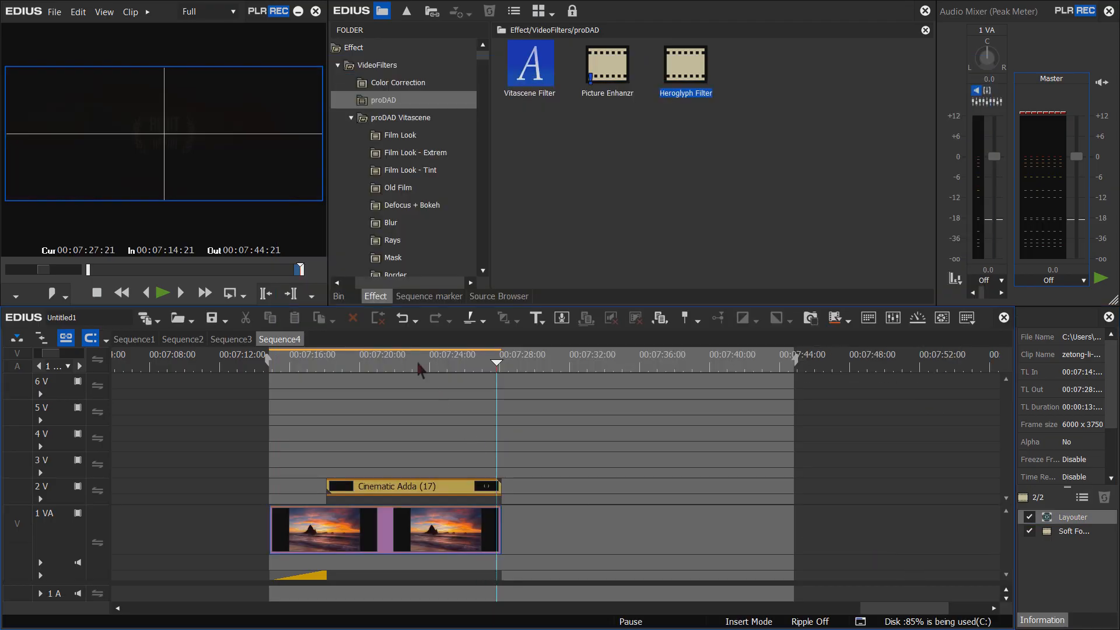
# - Select both the Cinematic Adda (17) clip and the sunset clip and render them
pyautogui.moveTo(419, 370); pyautogui.dragTo(326, 369)
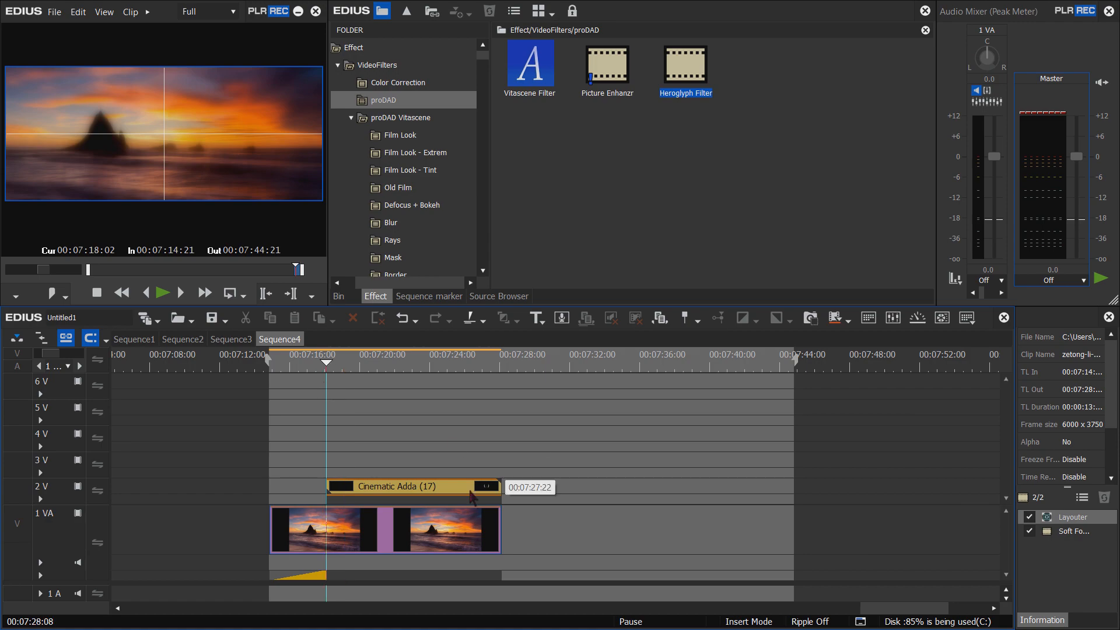
pyautogui.moveTo(537, 441); pyautogui.dragTo(239, 564)
pyautogui.rightClick(357, 547)
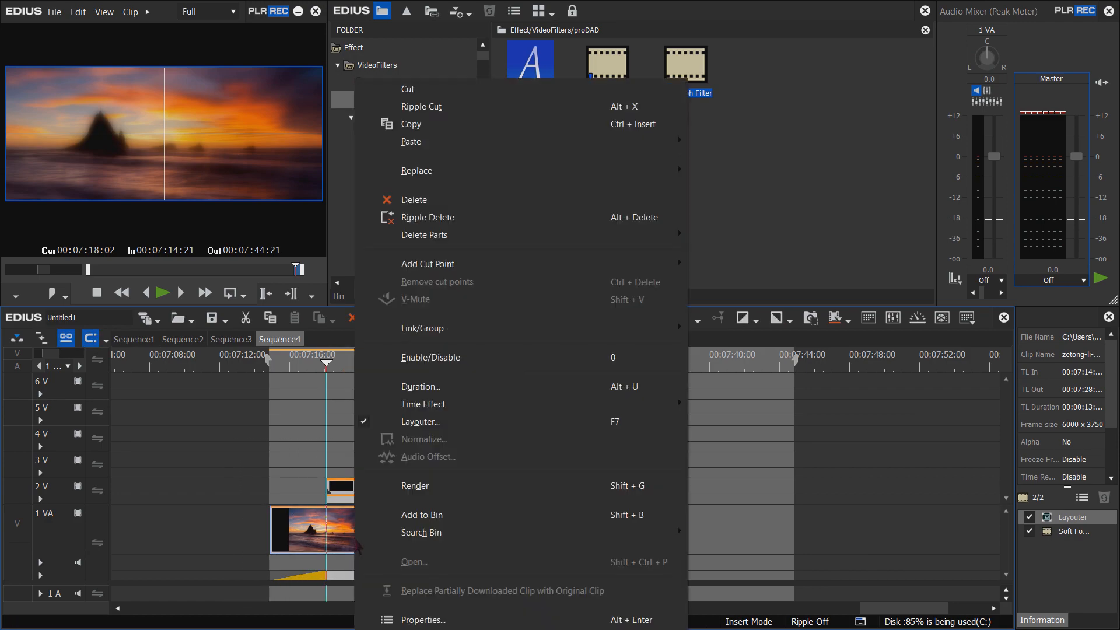
pyautogui.click(420, 485)
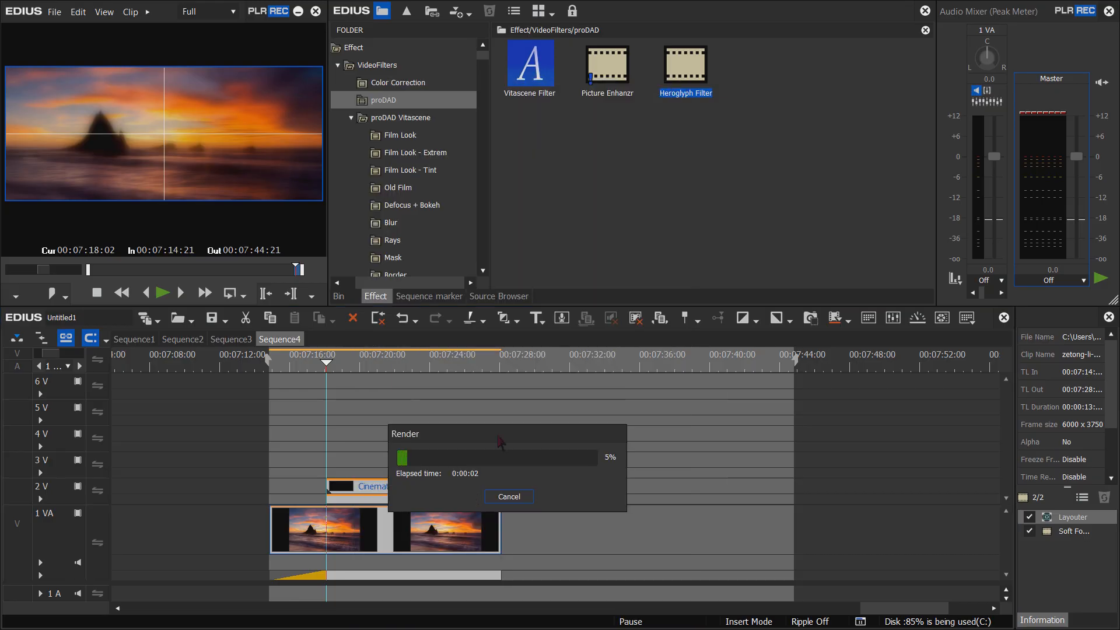
pyautogui.moveTo(498, 441); pyautogui.dragTo(482, 398)
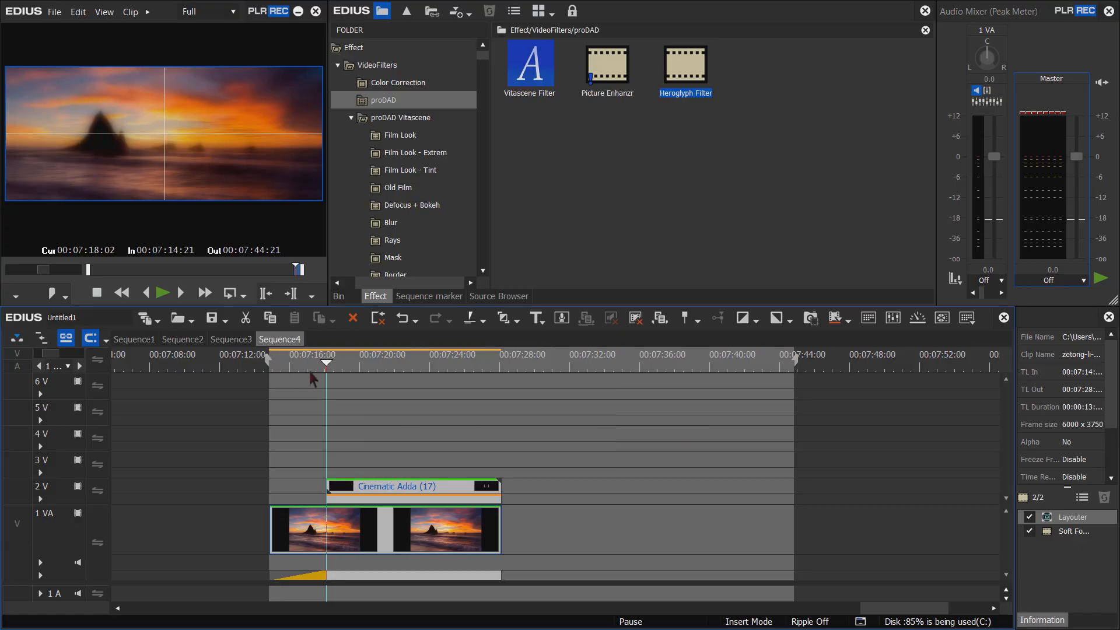
# - View the rendered title scene full screen from the start of the sunset clip
pyautogui.moveTo(310, 369); pyautogui.dragTo(268, 369)
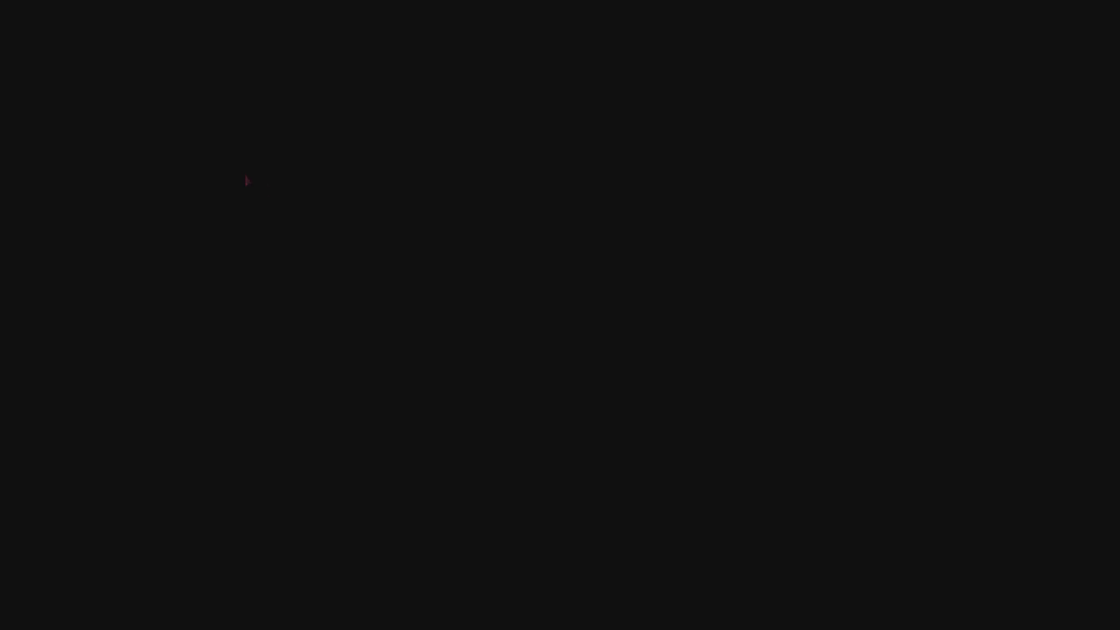